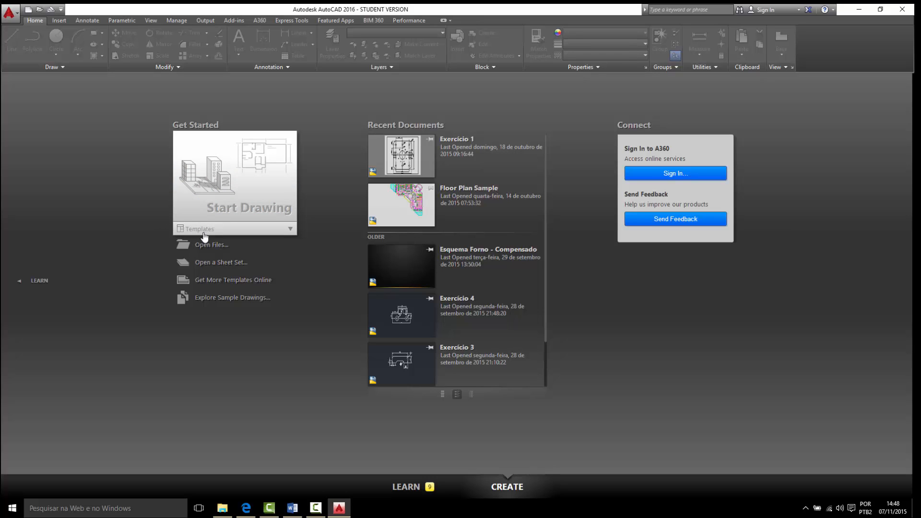
# - Look over the available drawing templates and the dialogs for opening drawing files and sheet sets
pyautogui.click(295, 230)
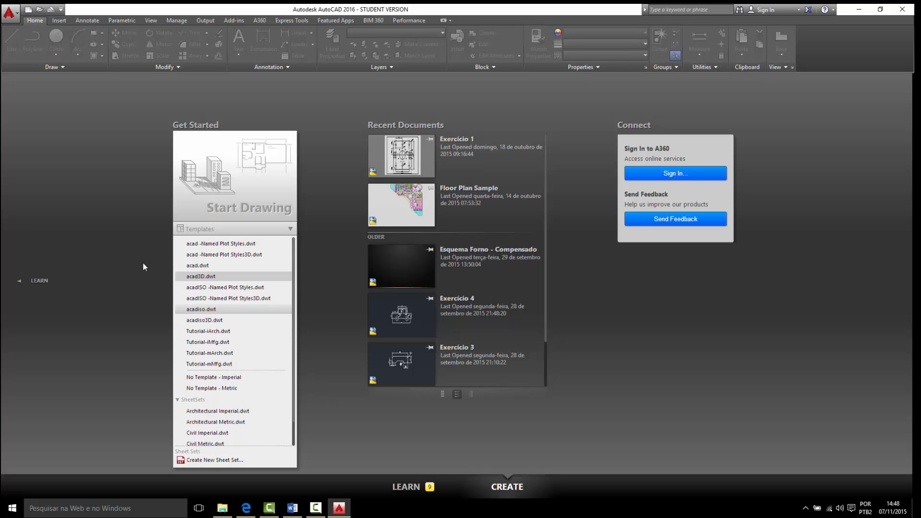
pyautogui.click(131, 254)
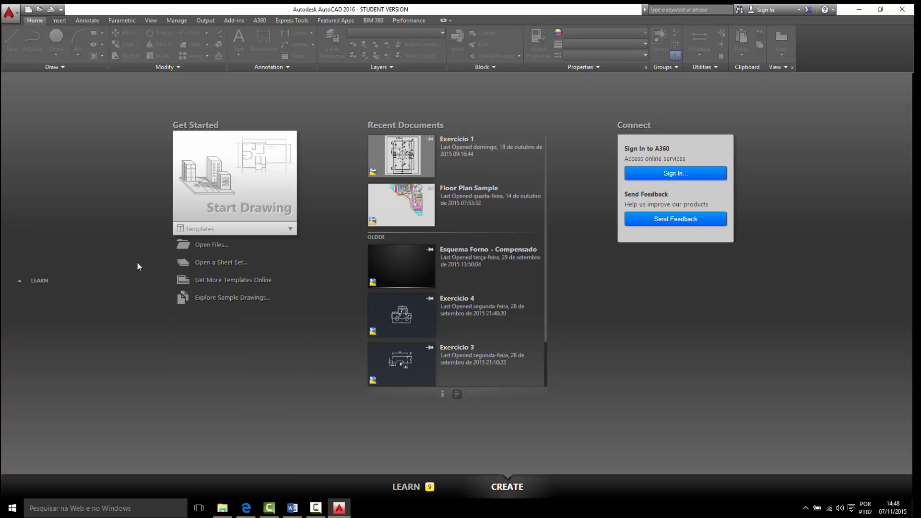
pyautogui.click(198, 245)
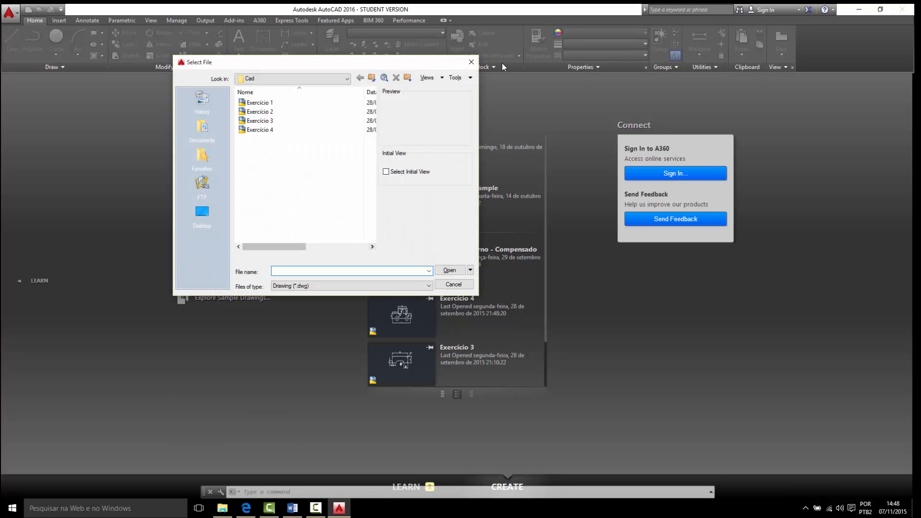
pyautogui.moveTo(432, 68); pyautogui.dragTo(572, 135)
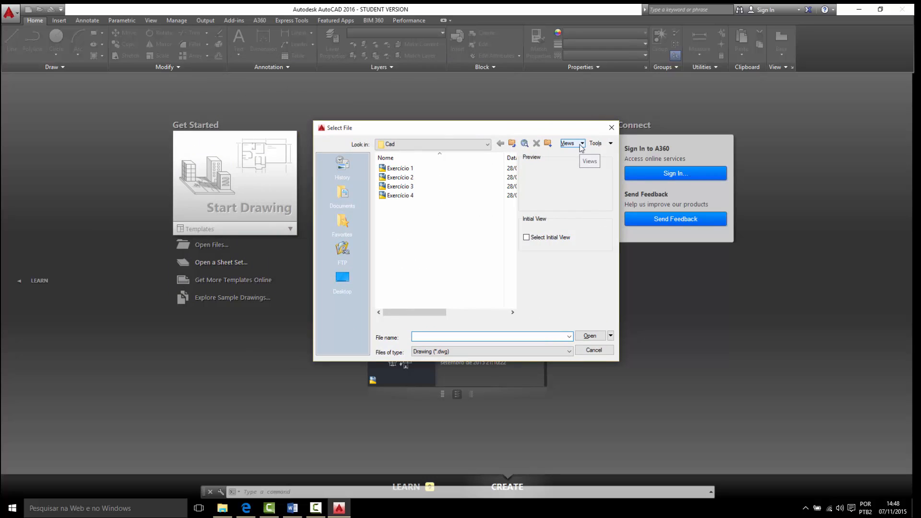
pyautogui.click(612, 127)
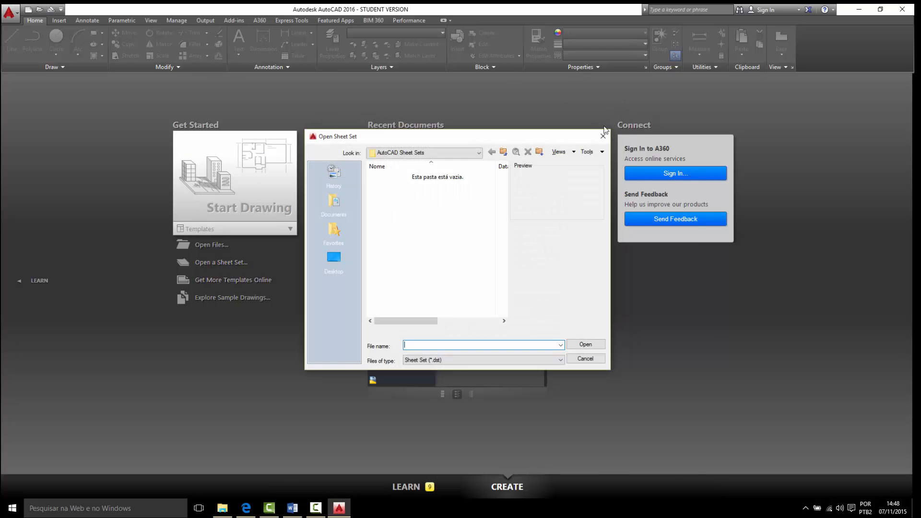
pyautogui.click(603, 136)
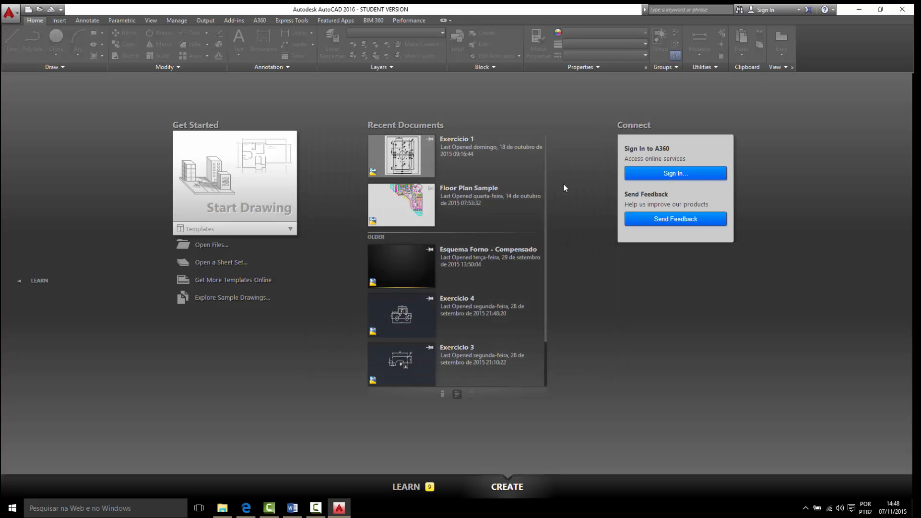
# - Browse the sample drawings in the ActiveX ExtAttr and Mechanical Sample folders without opening any file
pyautogui.click(247, 306)
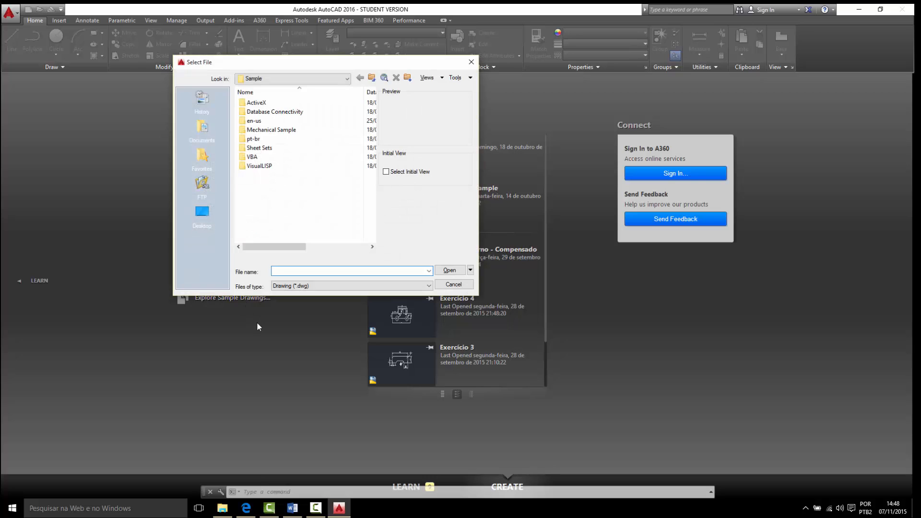
pyautogui.doubleClick(278, 103)
pyautogui.doubleClick(280, 103)
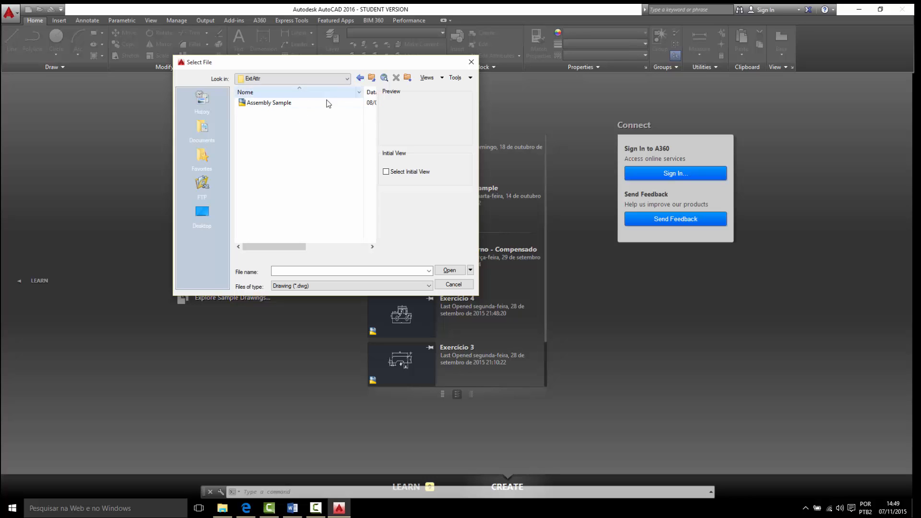
pyautogui.click(372, 78)
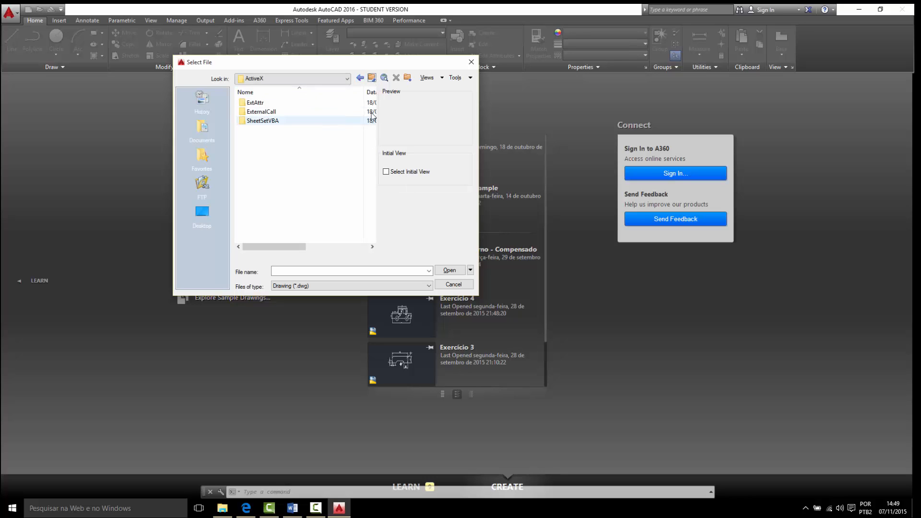
pyautogui.click(371, 77)
pyautogui.doubleClick(281, 130)
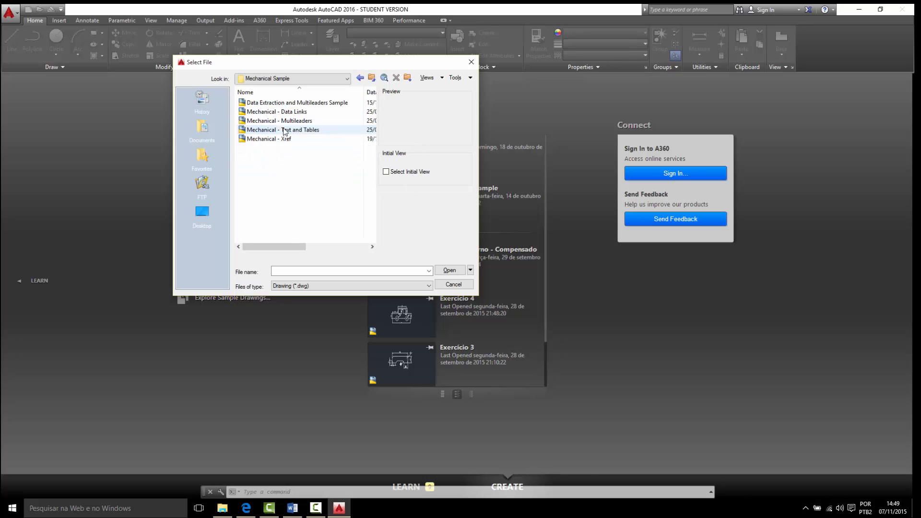
pyautogui.click(448, 285)
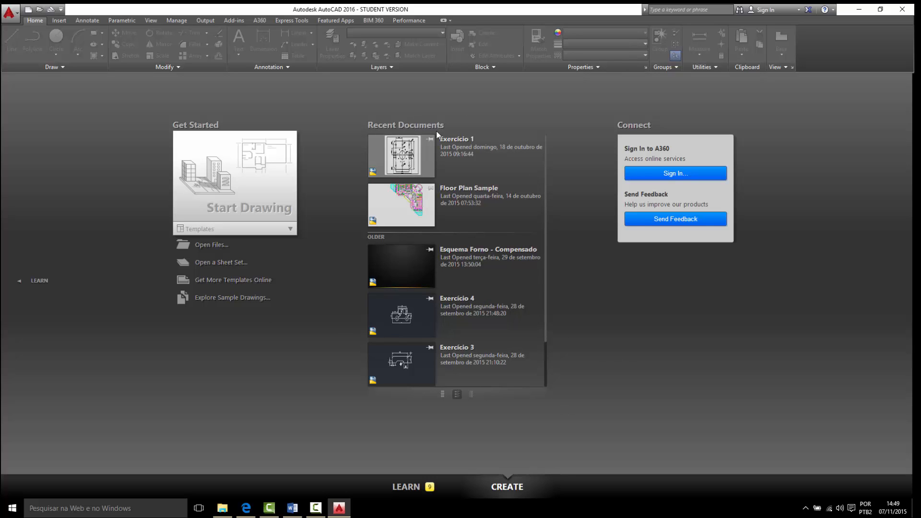
# - Look through the recent documents and the Learn page's videos, tips and online resources
pyautogui.moveTo(546, 217)
pyautogui.mouseDown()
pyautogui.moveTo(547, 243)
pyautogui.moveTo(546, 225)
pyautogui.mouseUp()
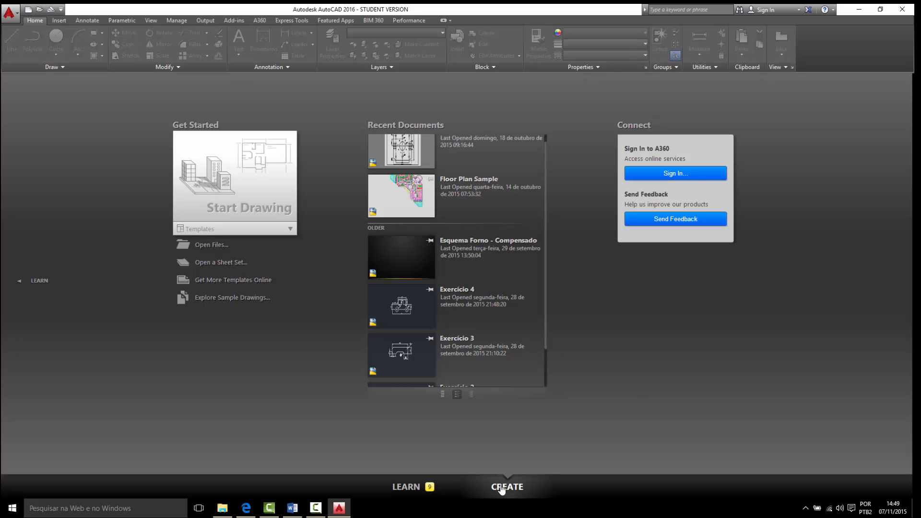
pyautogui.click(416, 493)
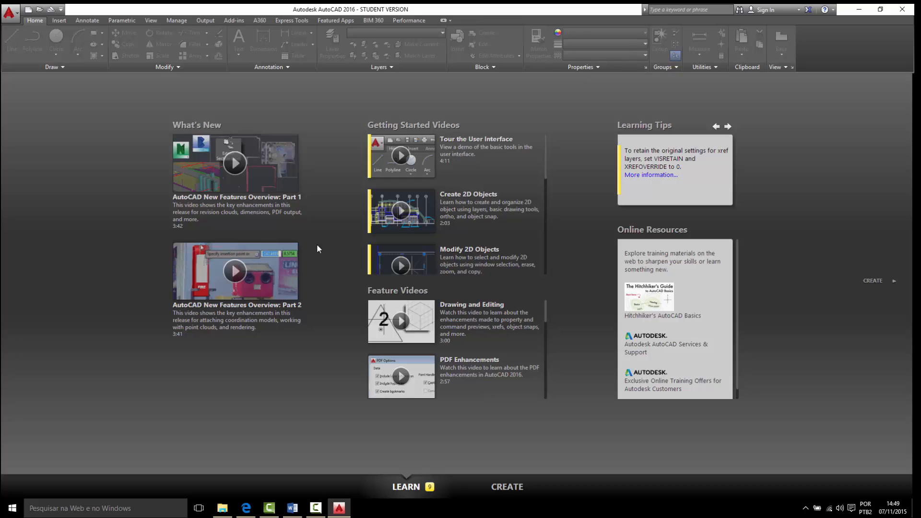
pyautogui.scroll(-1, 660, 338)
pyautogui.scroll(1, 695, 318)
# - Return to the Create page and start a new blank drawing
pyautogui.click(512, 492)
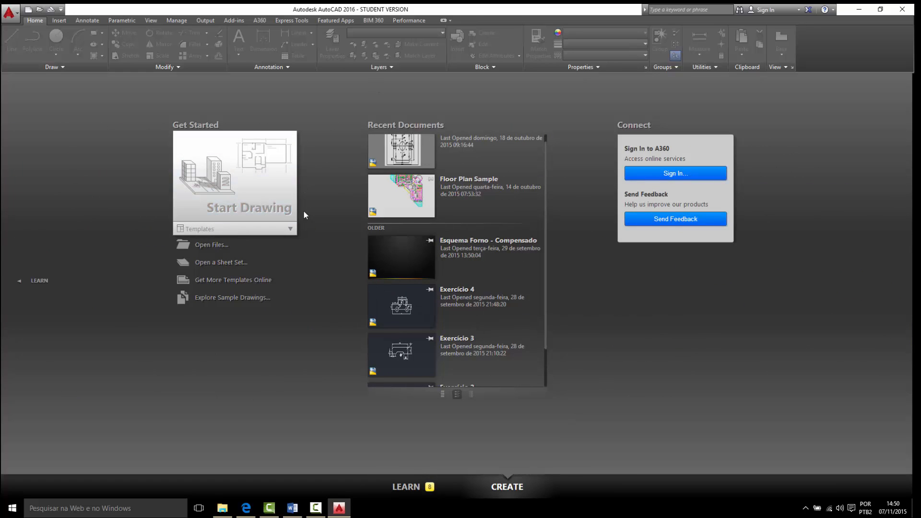
pyautogui.click(286, 197)
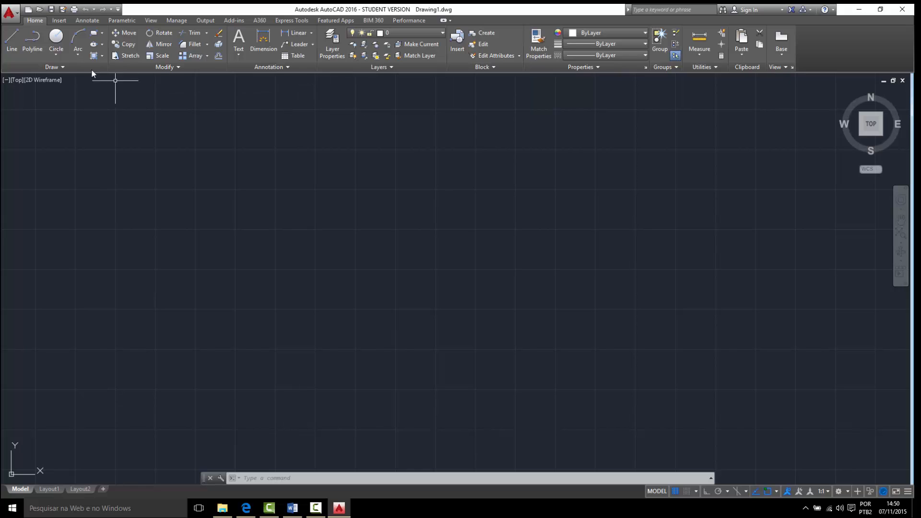
# - Examine the Insert, Annotate, Parametric and View tool sets, ending back at the Home tools
pyautogui.click(59, 21)
pyautogui.click(87, 21)
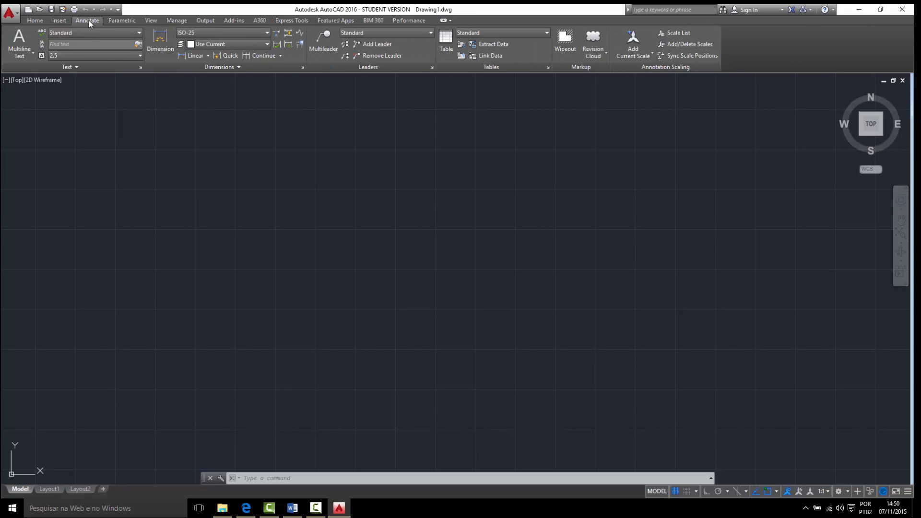
pyautogui.click(119, 20)
pyautogui.click(149, 20)
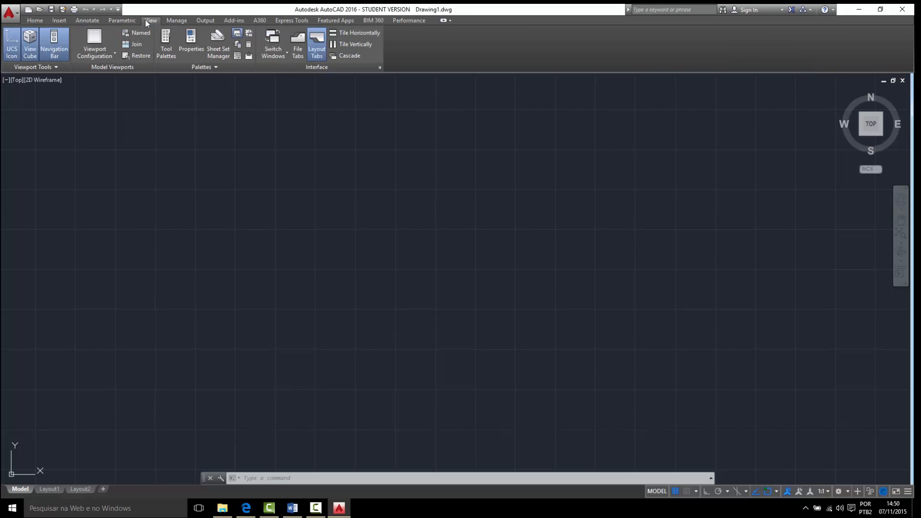
pyautogui.click(83, 22)
pyautogui.click(59, 21)
pyautogui.click(40, 22)
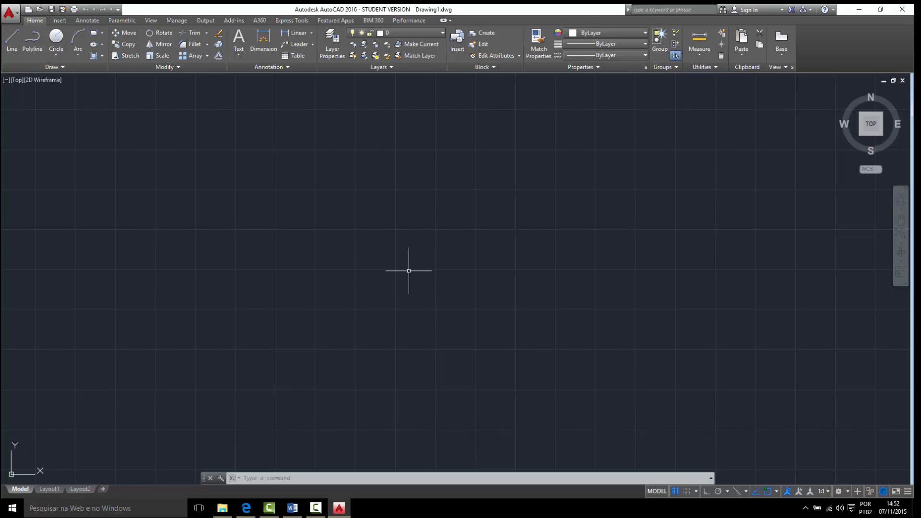
pyautogui.click(380, 326)
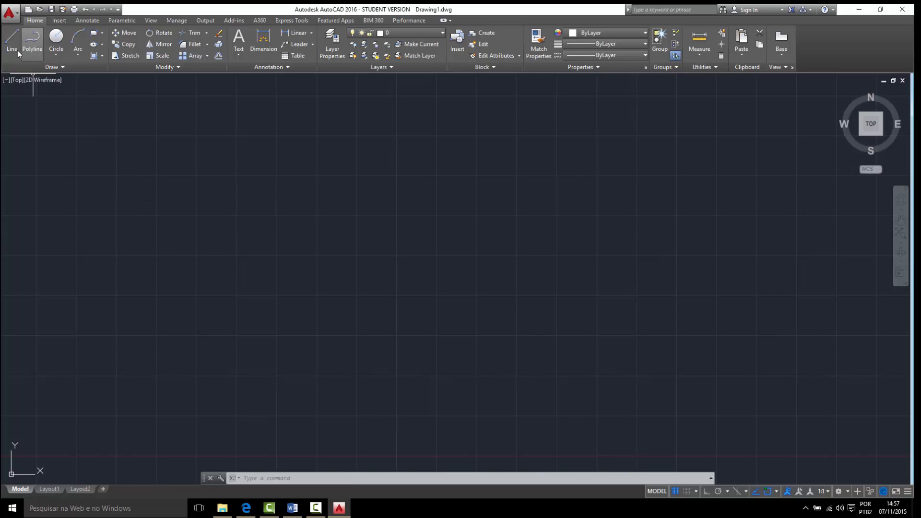
pyautogui.click(13, 46)
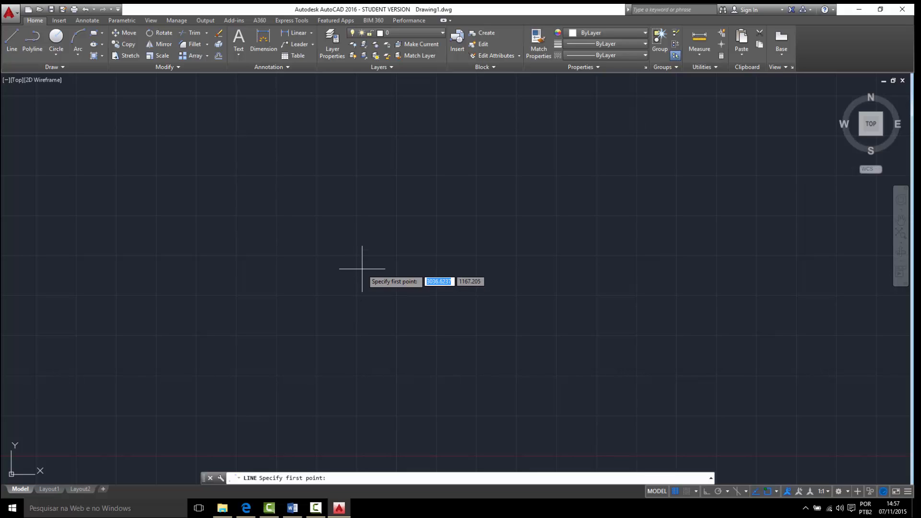
pyautogui.press('Escape')
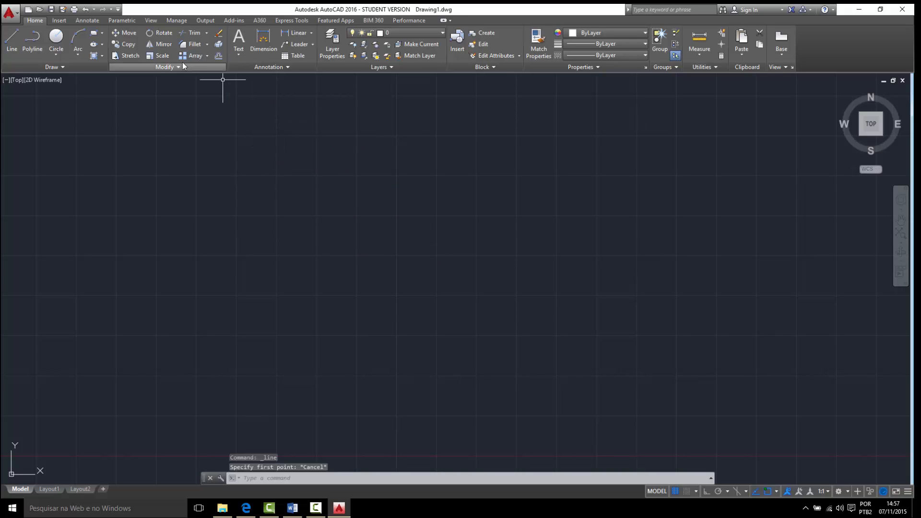
pyautogui.click(13, 42)
pyautogui.press('Escape')
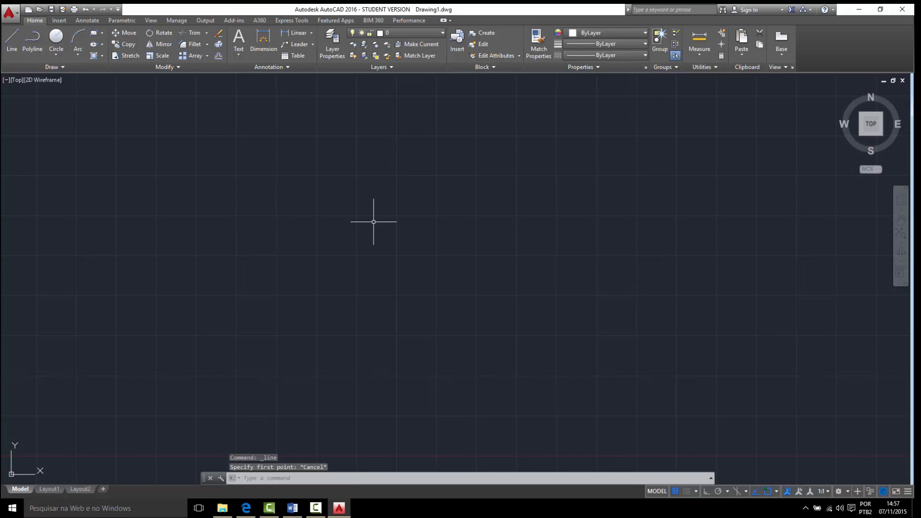
# - Draw a closed, irregular outline of seven straight segments with the LINE command, ending back at its starting point
pyautogui.write('line')
pyautogui.press('Return')
pyautogui.click(382, 229)
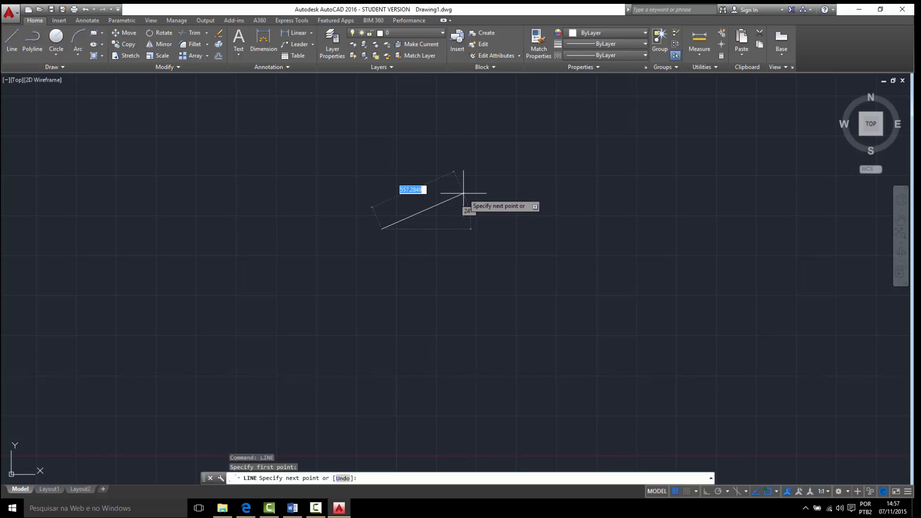
pyautogui.click(424, 154)
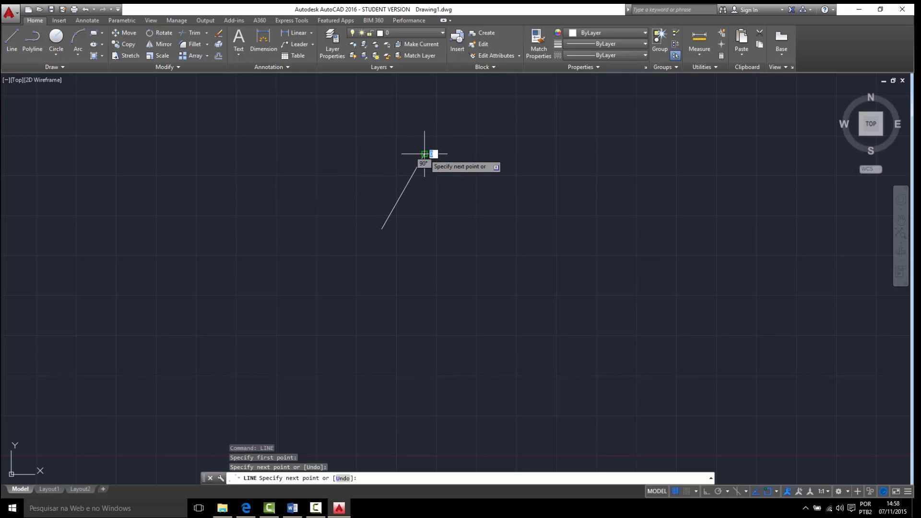
pyautogui.click(510, 189)
pyautogui.click(475, 231)
pyautogui.click(502, 282)
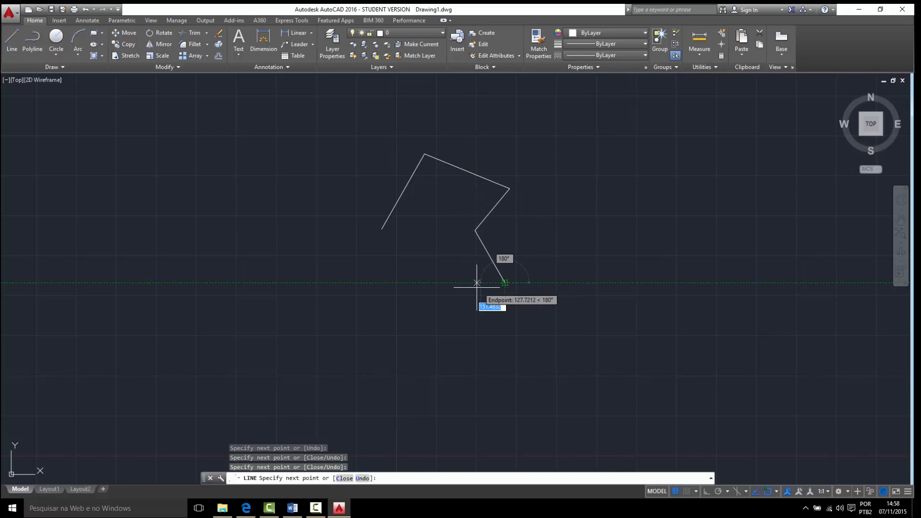
pyautogui.click(424, 264)
pyautogui.click(393, 293)
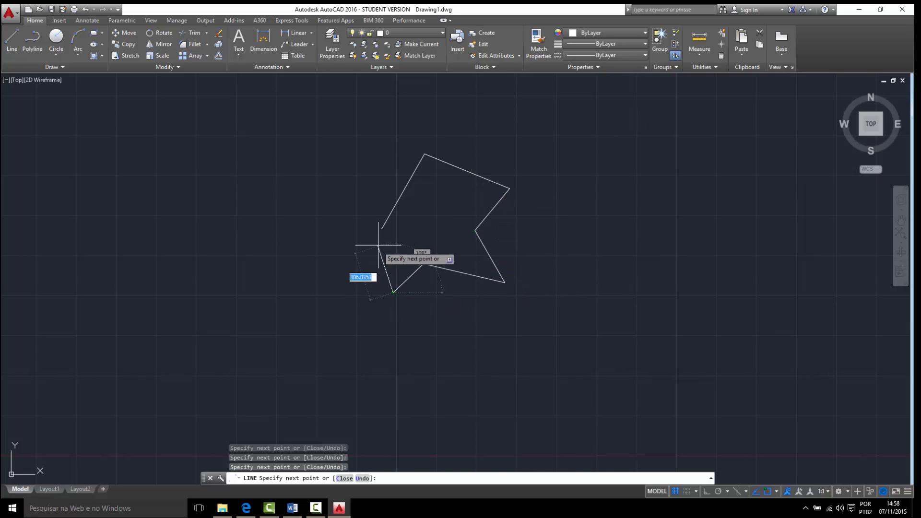
pyautogui.click(381, 229)
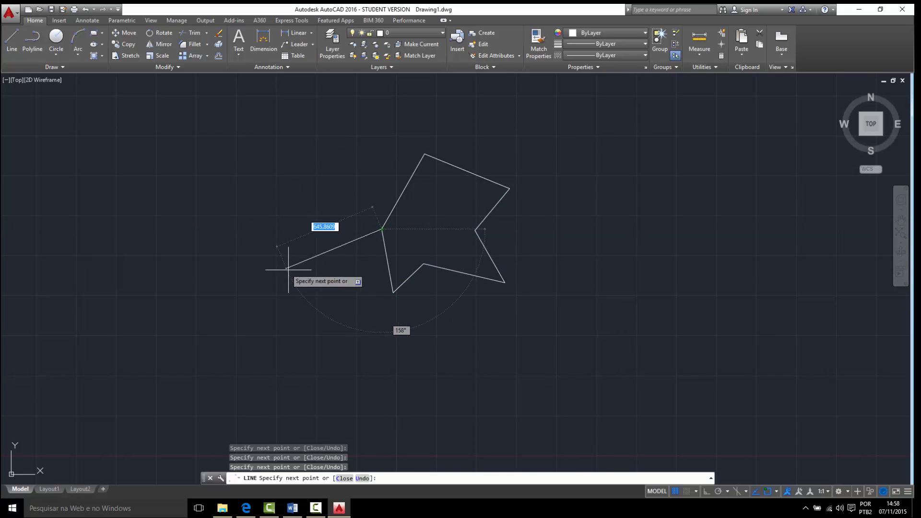
pyautogui.press('Escape')
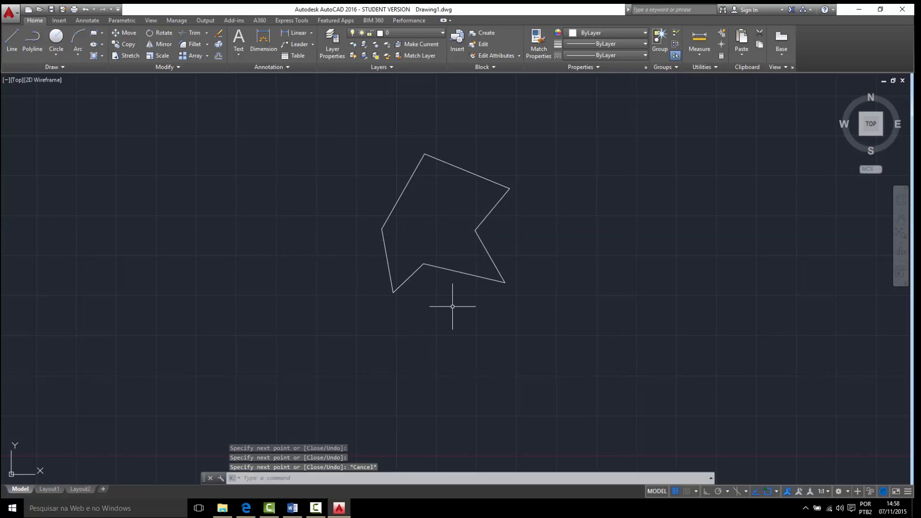
# - Try a line in the empty area beside the outline with the cursor restricted orthogonally
pyautogui.moveTo(566, 275); pyautogui.dragTo(510, 317, button='middle')
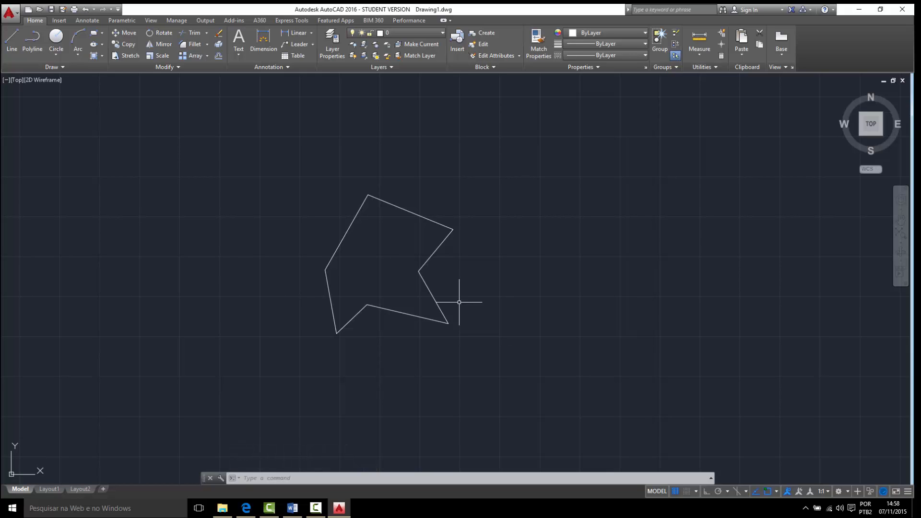
pyautogui.click(12, 41)
pyautogui.moveTo(513, 306); pyautogui.dragTo(470, 308, button='middle')
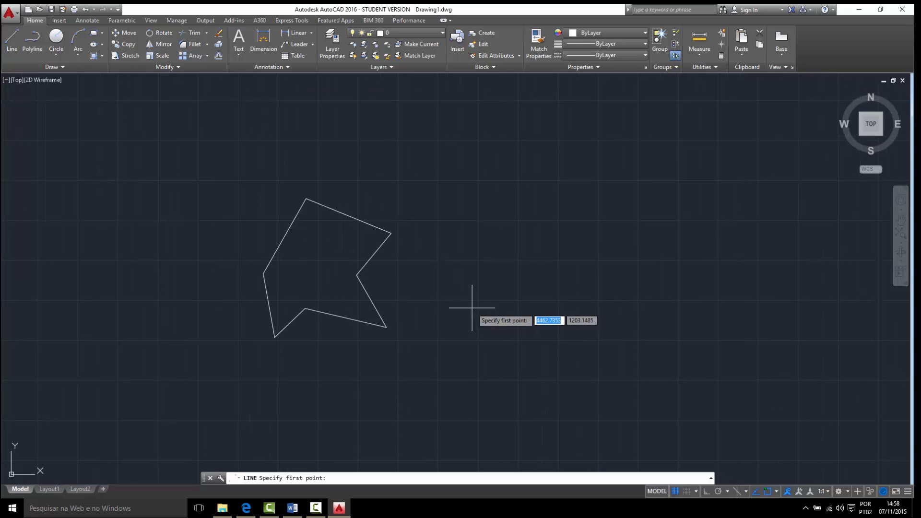
pyautogui.moveTo(497, 265); pyautogui.dragTo(465, 288, button='middle')
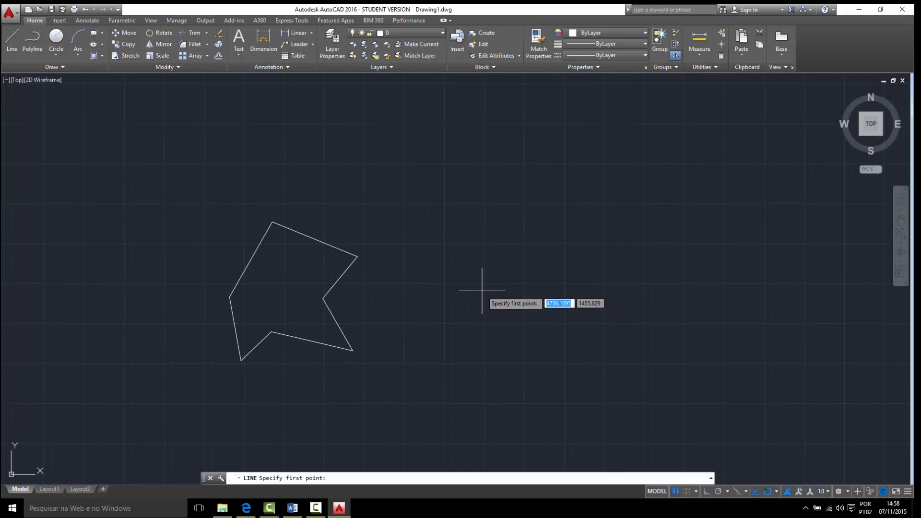
pyautogui.click(430, 263)
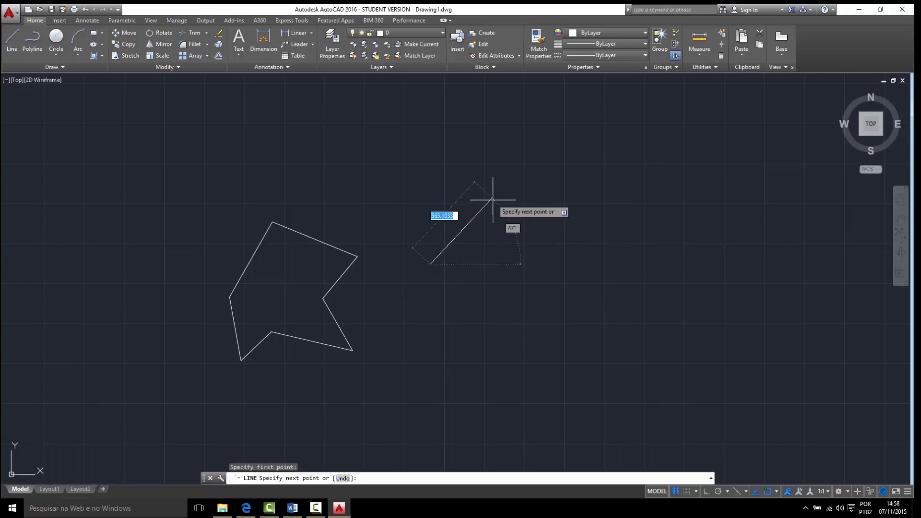
pyautogui.press('F8')
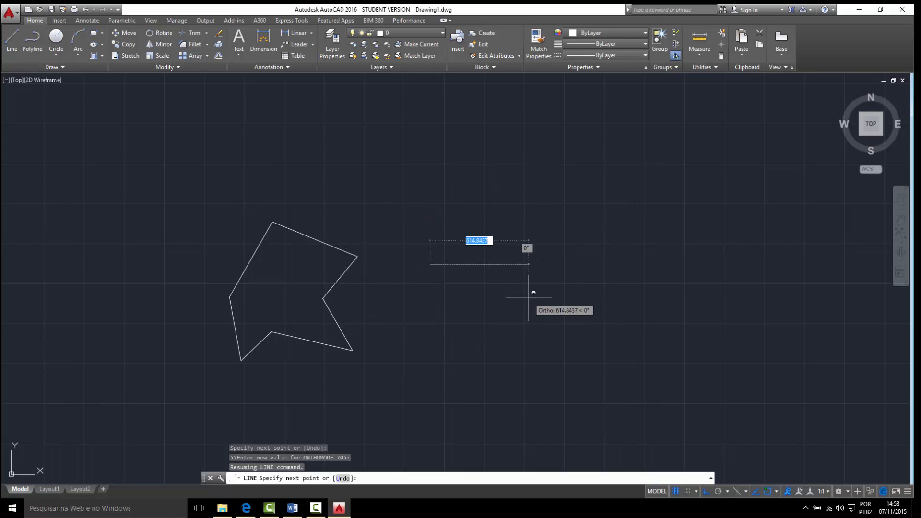
pyautogui.press('Escape')
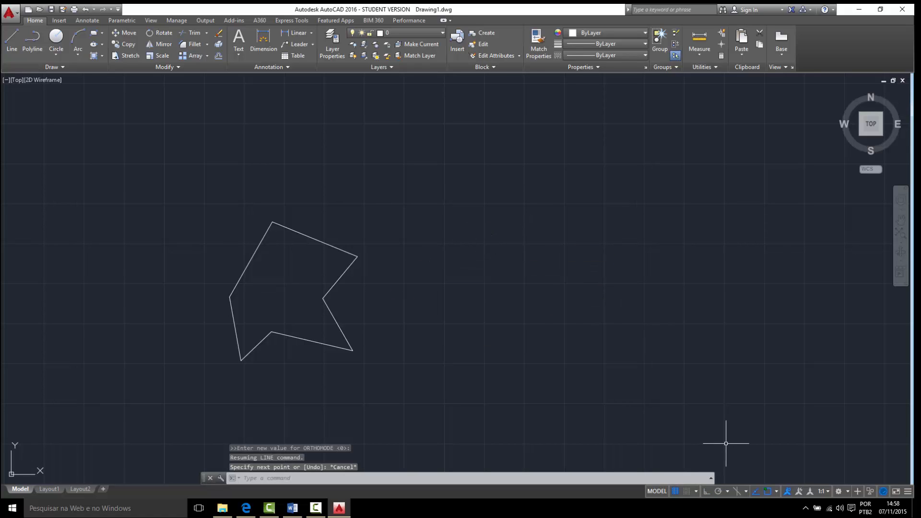
# - Turn on Ortho mode to restrict the cursor to horizontal and vertical directions
pyautogui.click(709, 492)
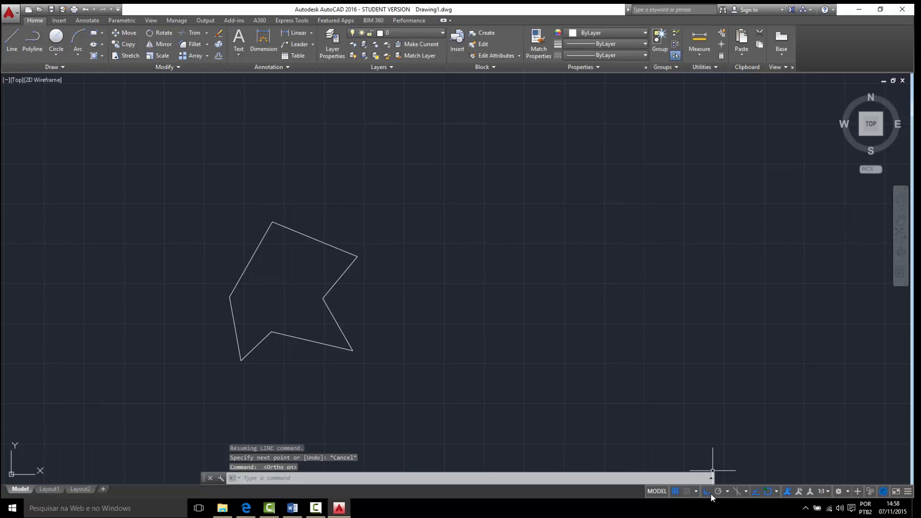
# - With Ortho mode on, draw three connected lines beside the outline: 150 to the right, 300 up and 180 to the left
pyautogui.click(12, 39)
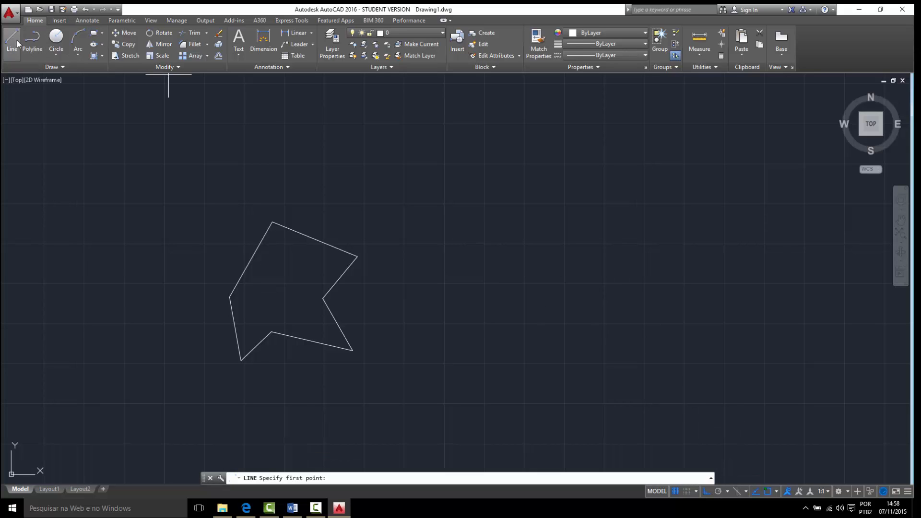
pyautogui.click(465, 257)
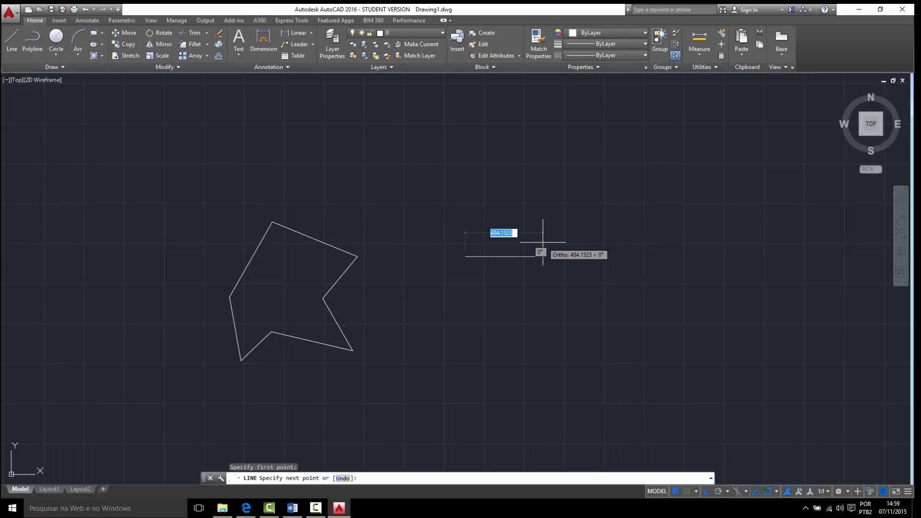
pyautogui.write('150')
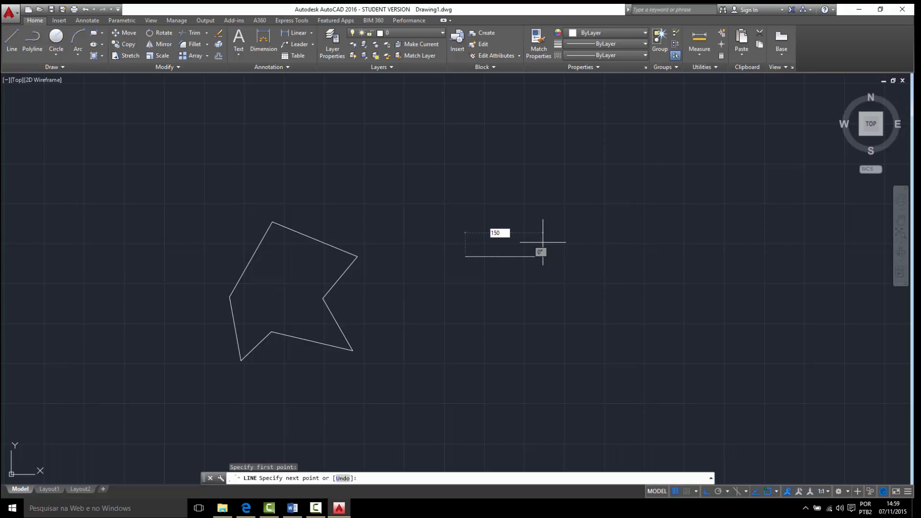
pyautogui.press('Return')
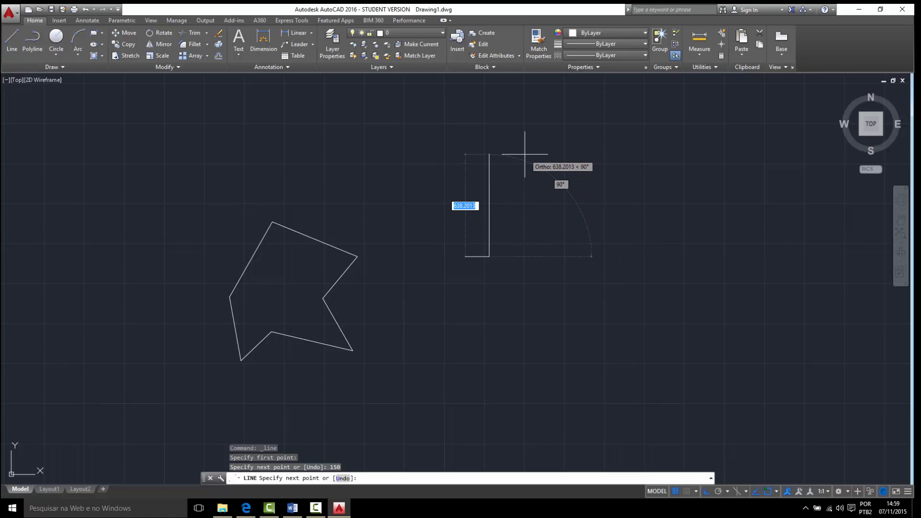
pyautogui.write('300')
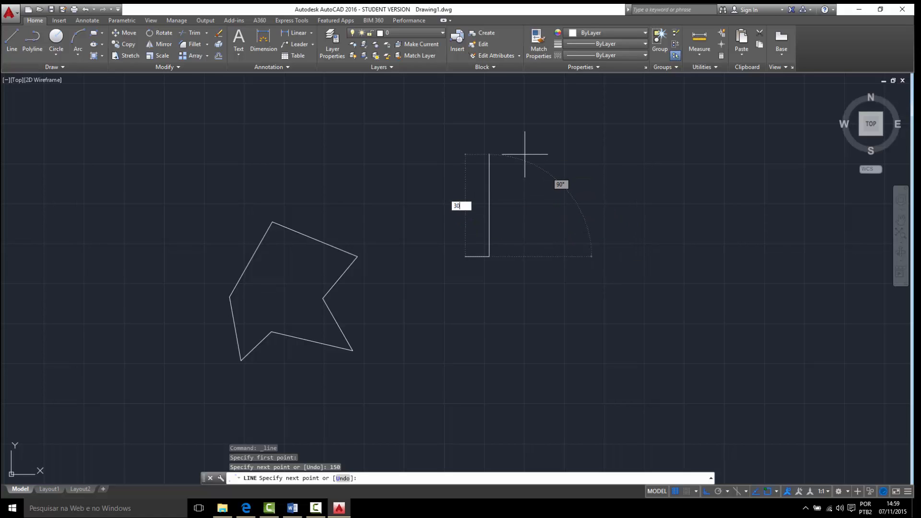
pyautogui.press('Return')
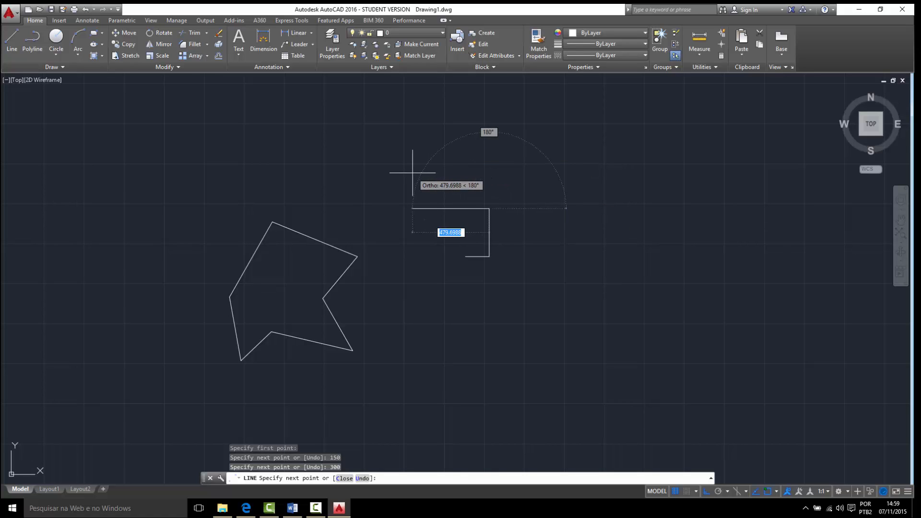
pyautogui.write('180')
pyautogui.press('Return')
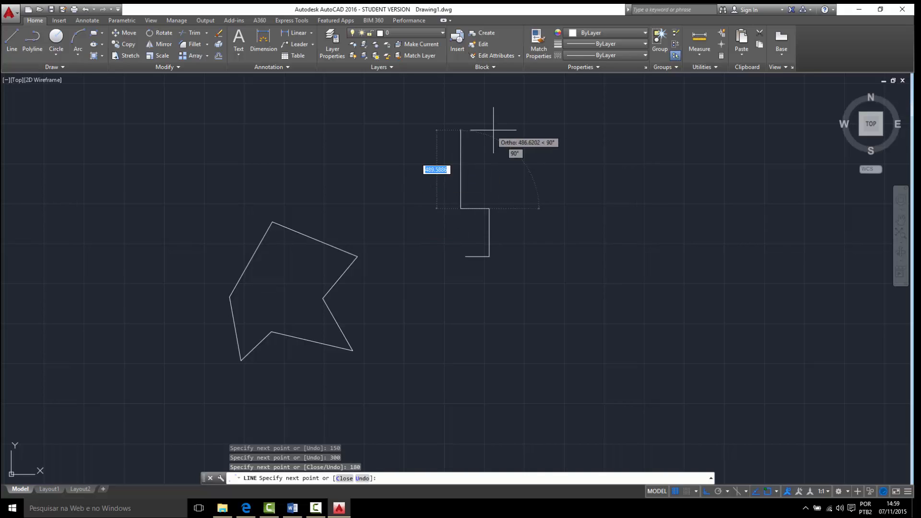
pyautogui.press('Escape')
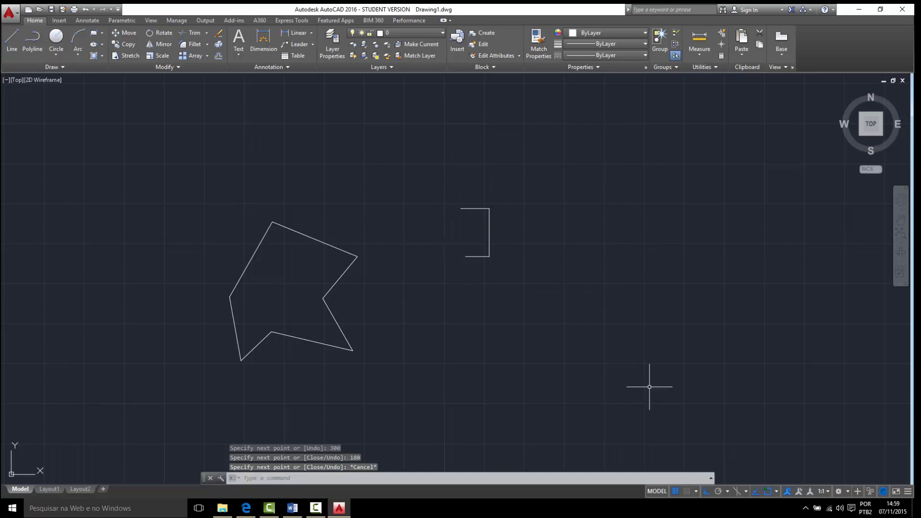
# - Turn off Ortho mode and draw a line 70 units long at 45° in the empty area below the three-segment shape
pyautogui.click(707, 491)
pyautogui.moveTo(671, 284); pyautogui.dragTo(629, 304, button='middle')
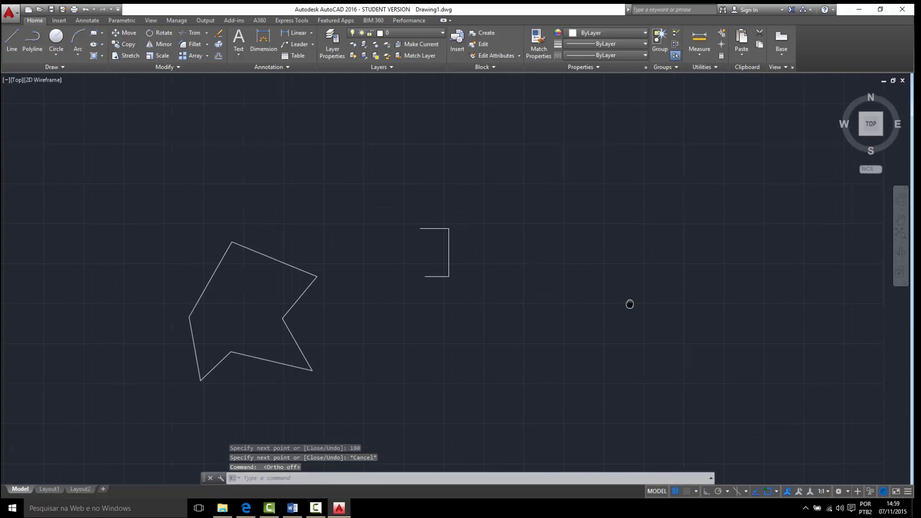
pyautogui.click(12, 39)
pyautogui.moveTo(497, 304); pyautogui.dragTo(465, 235, button='middle')
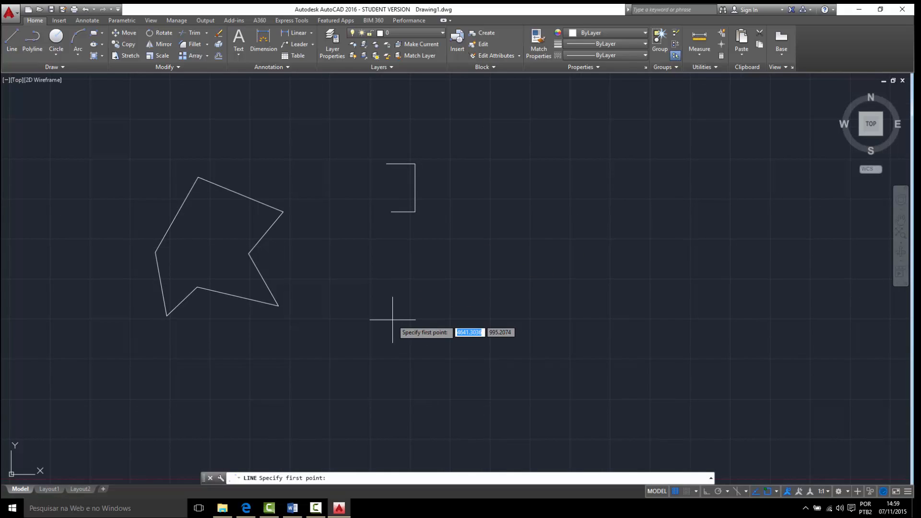
pyautogui.click(13, 51)
pyautogui.click(418, 302)
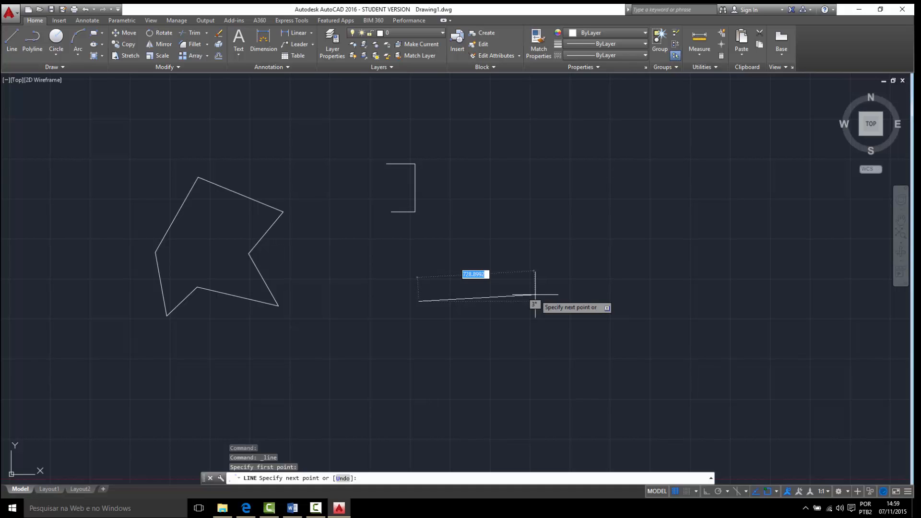
pyautogui.press('F8')
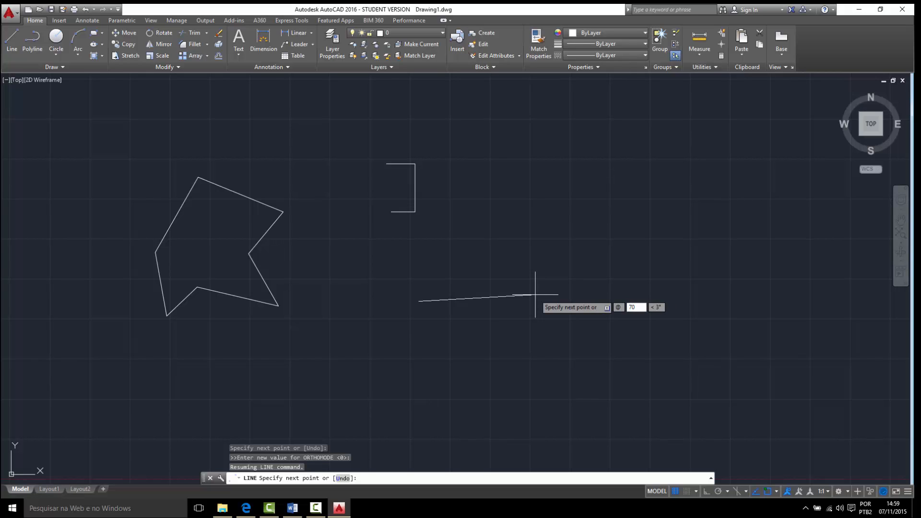
pyautogui.press('Tab')
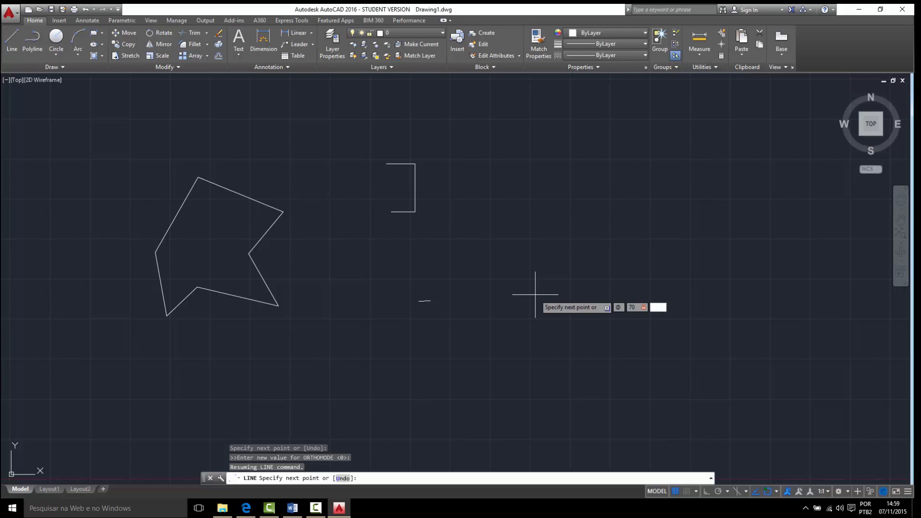
pyautogui.write('45')
pyautogui.press('Return')
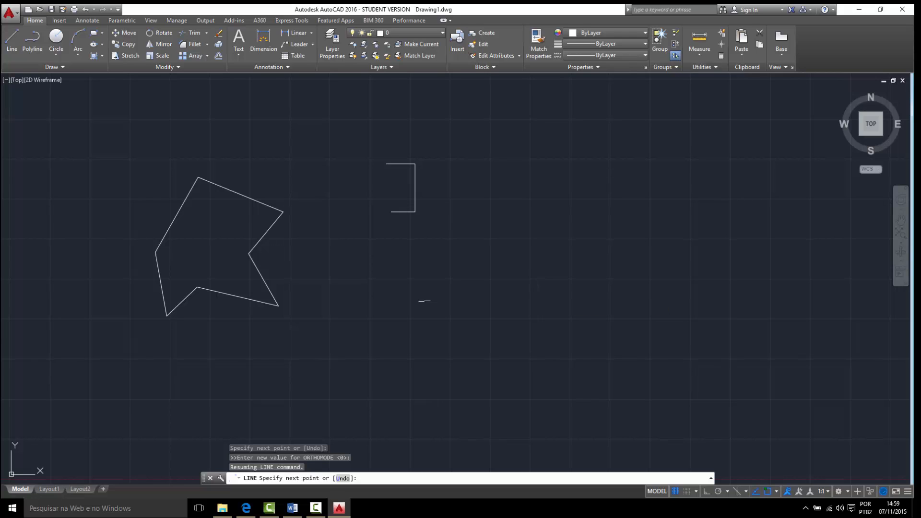
pyautogui.press('Escape')
pyautogui.scroll(6, 422, 297)
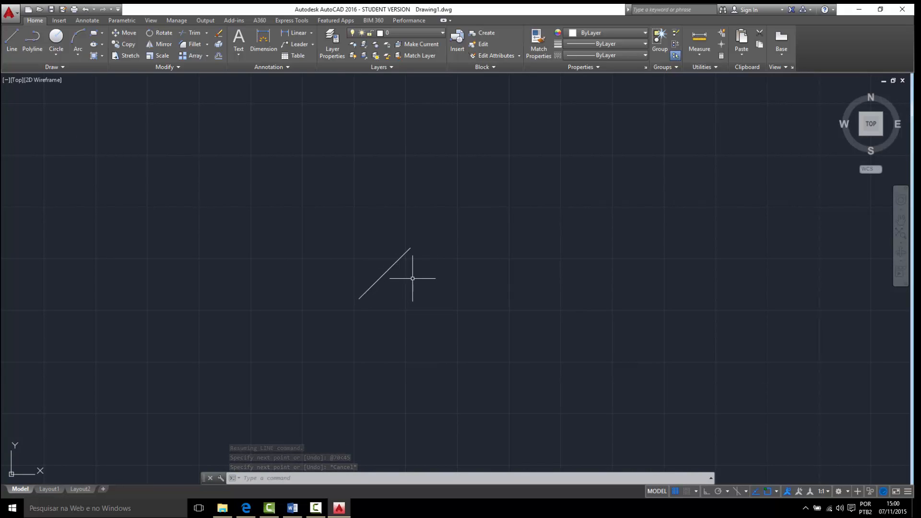
pyautogui.scroll(-6, 400, 286)
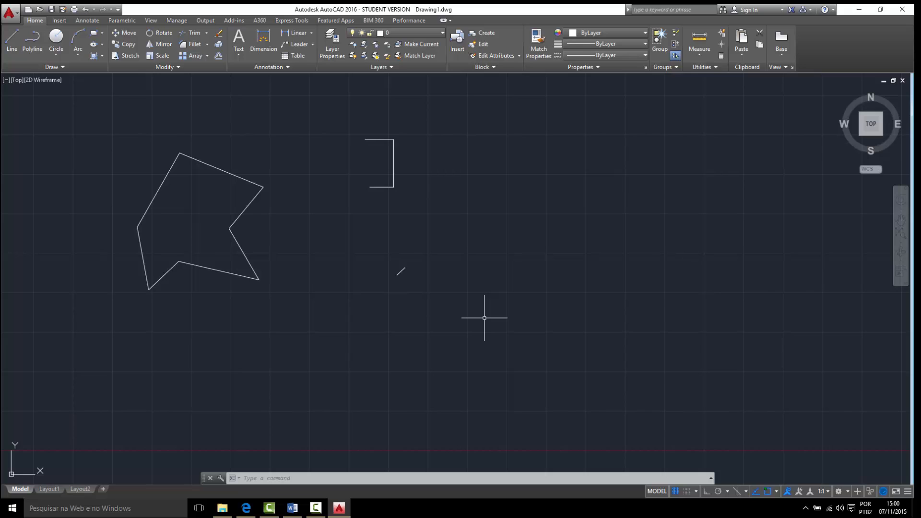
# - Delete all the lines drawn so far with one crossing selection
pyautogui.moveTo(349, 258)
pyautogui.mouseDown(button='middle')
pyautogui.moveTo(408, 295)
pyautogui.moveTo(416, 290)
pyautogui.mouseUp(button='middle')
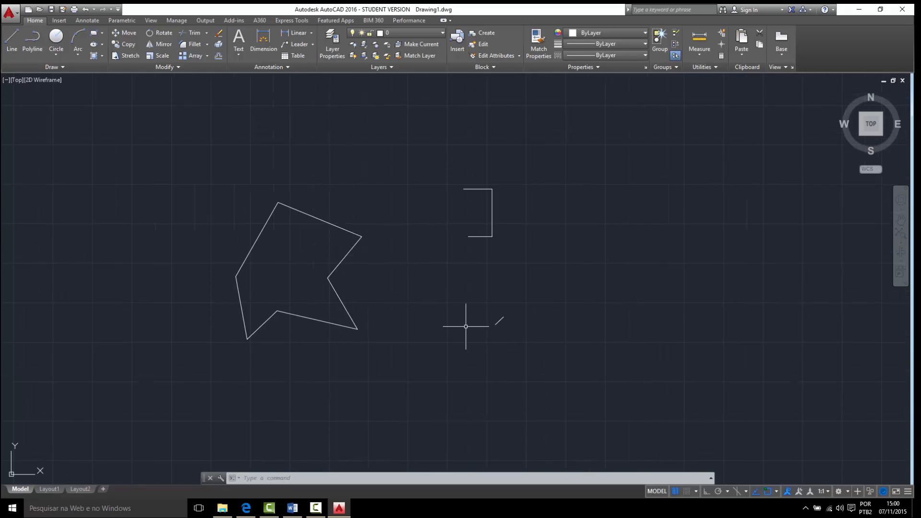
pyautogui.click(524, 386)
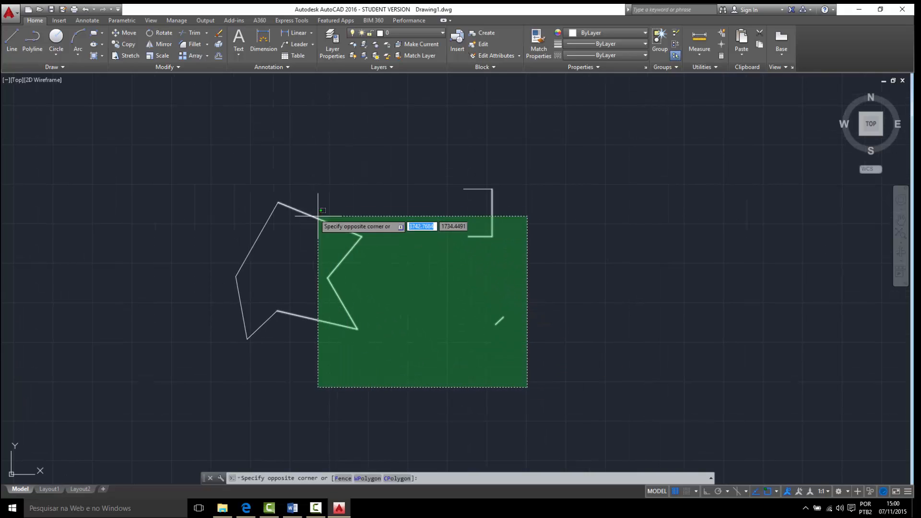
pyautogui.click(216, 165)
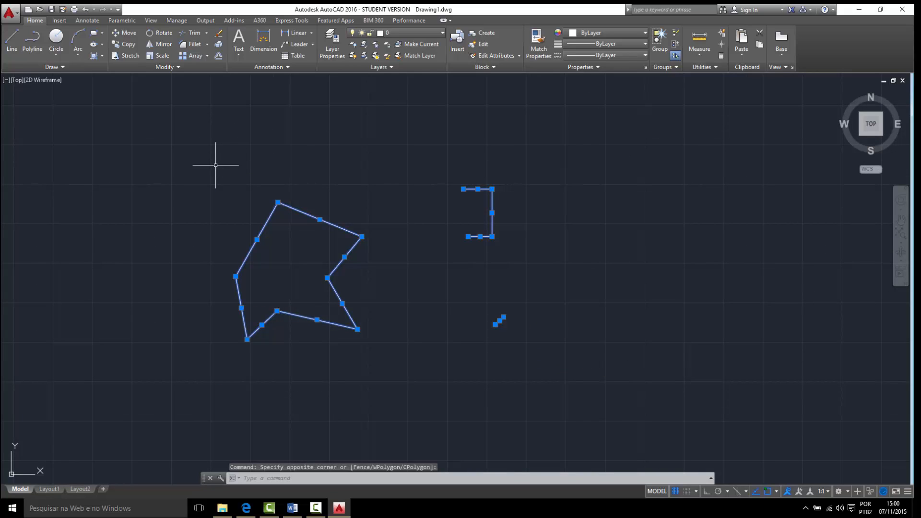
pyautogui.press('Delete')
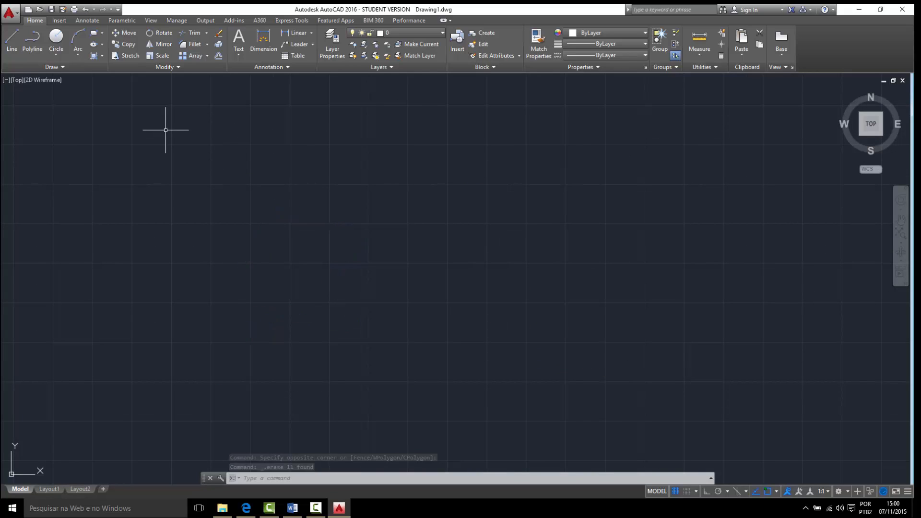
# - Draw a trial polyline with a single slanted segment and erase it
pyautogui.click(32, 38)
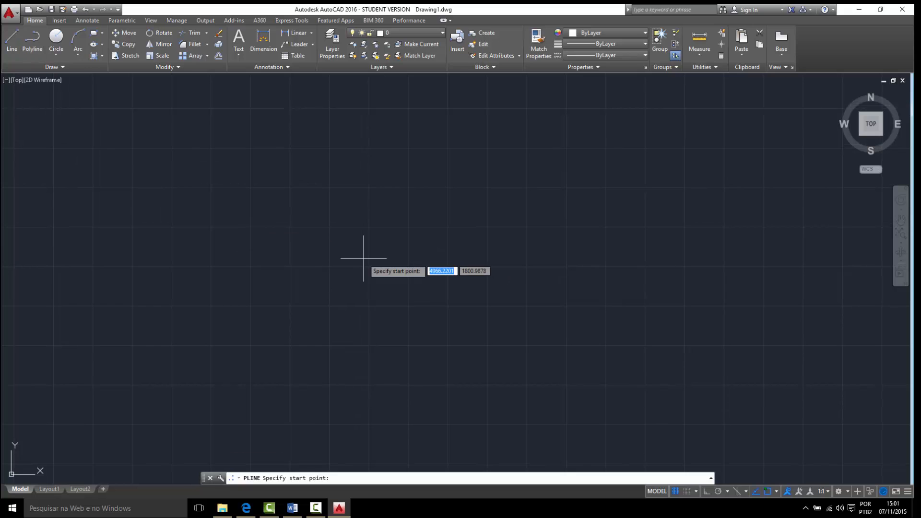
pyautogui.click(364, 258)
pyautogui.click(427, 213)
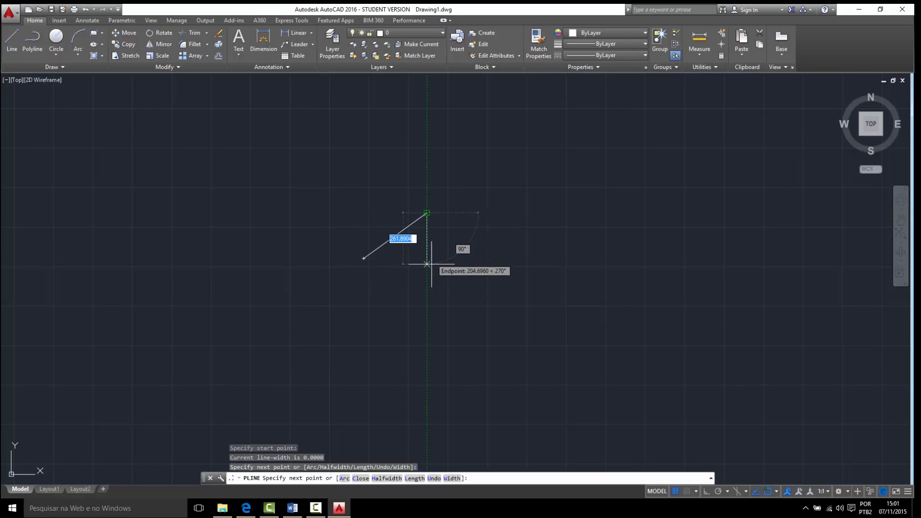
pyautogui.press('Escape')
pyautogui.click(379, 226)
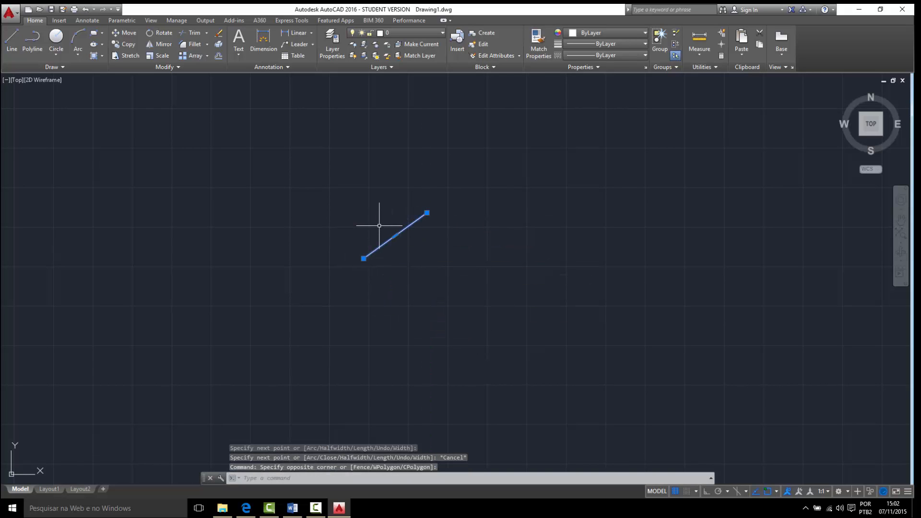
pyautogui.press('Delete')
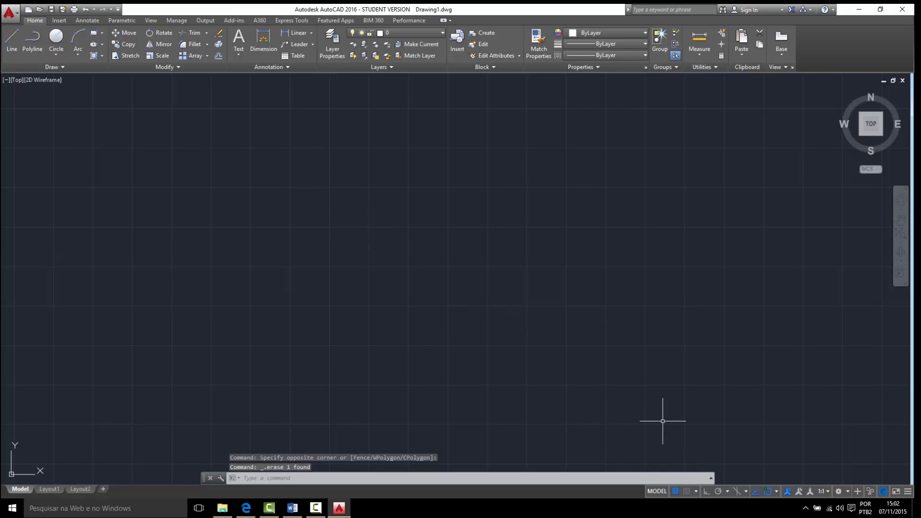
# - Draw a closed, irregular polyline of seven straight segments, ending back at its starting point
pyautogui.click(30, 55)
pyautogui.click(300, 251)
pyautogui.click(373, 194)
pyautogui.click(436, 225)
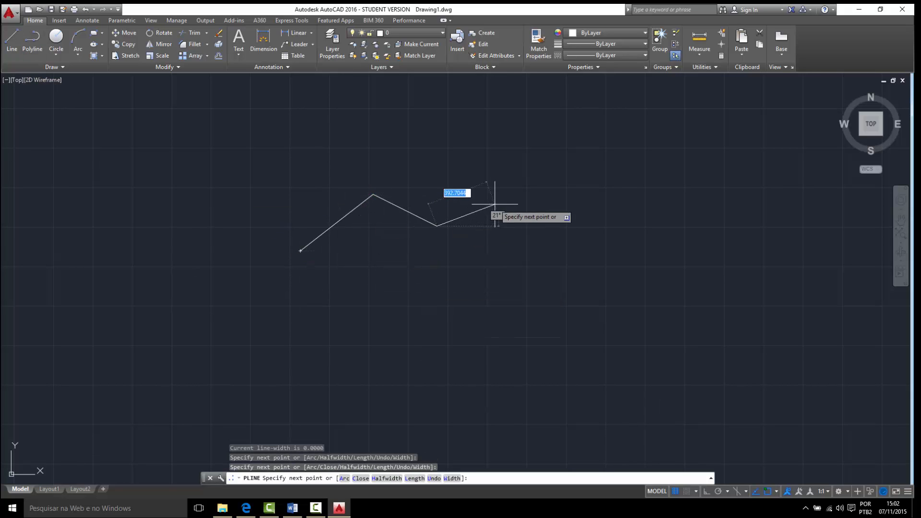
pyautogui.click(495, 205)
pyautogui.click(522, 277)
pyautogui.click(474, 302)
pyautogui.click(378, 302)
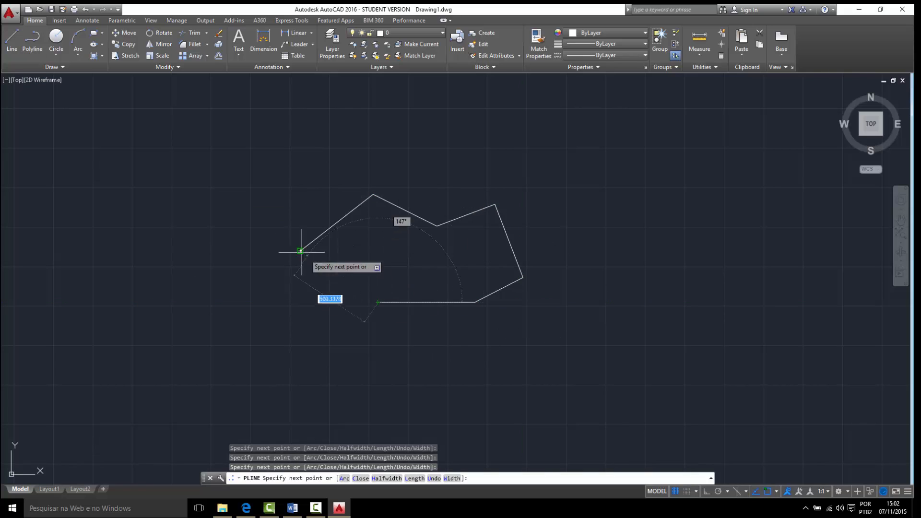
pyautogui.click(300, 251)
pyautogui.press('Escape')
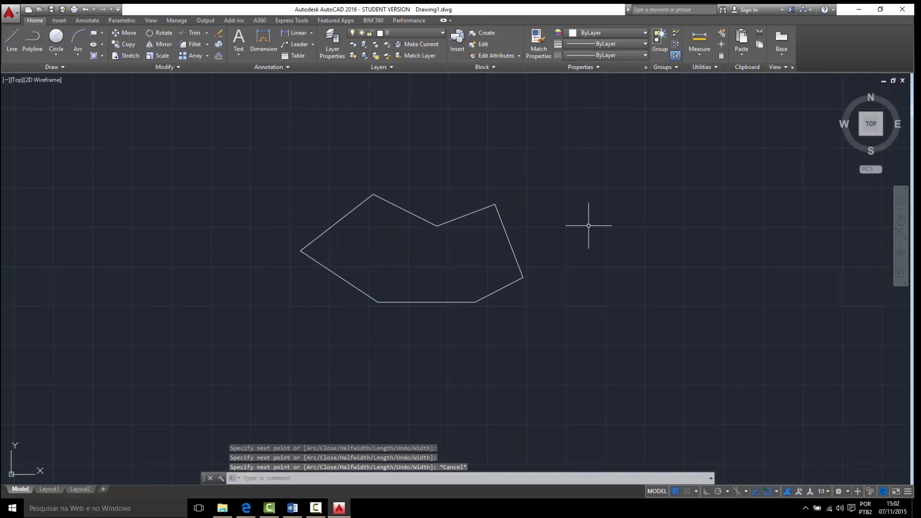
# - Select the closed polyline at one of its edges to check how its segments are joined, and clear the selection
pyautogui.moveTo(588, 226); pyautogui.dragTo(485, 214, button='middle')
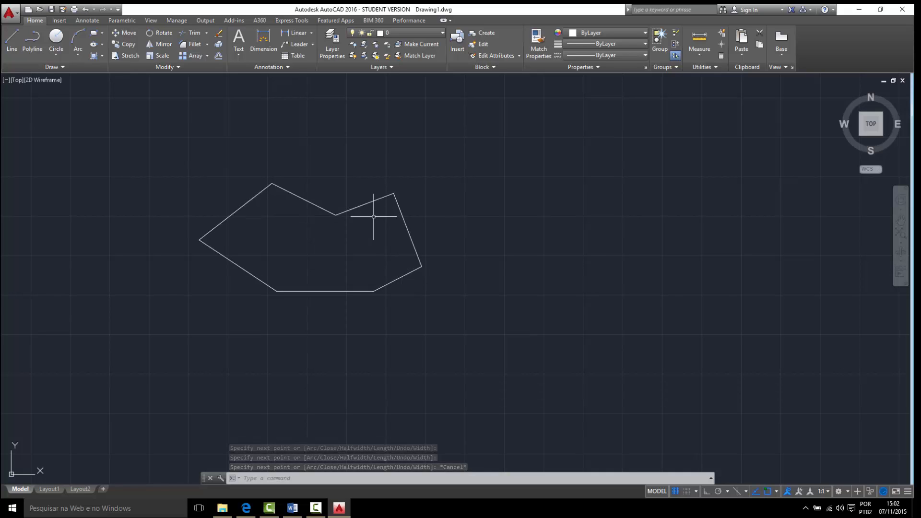
pyautogui.click(421, 234)
pyautogui.click(420, 242)
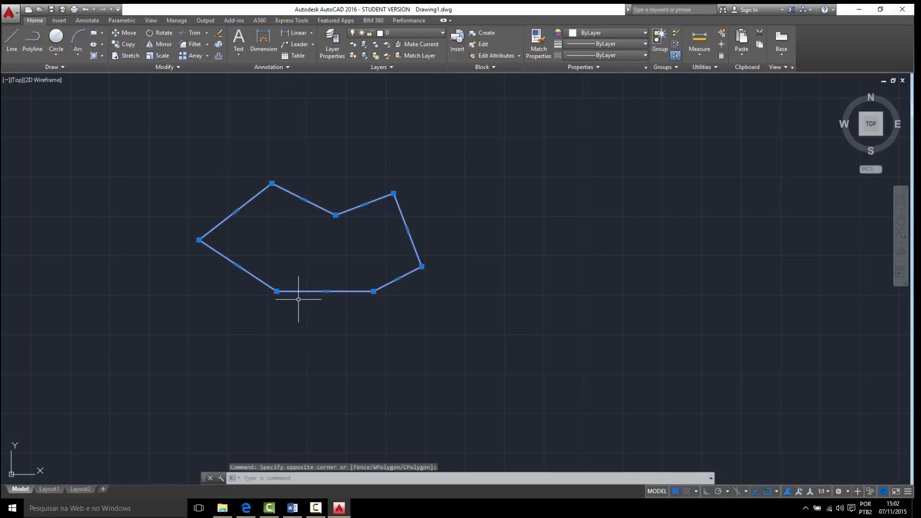
pyautogui.press('Escape')
# - Draw a similar closed outline of seven separate segments beside the polyline with the LINE command, ending at its starting point
pyautogui.click(12, 48)
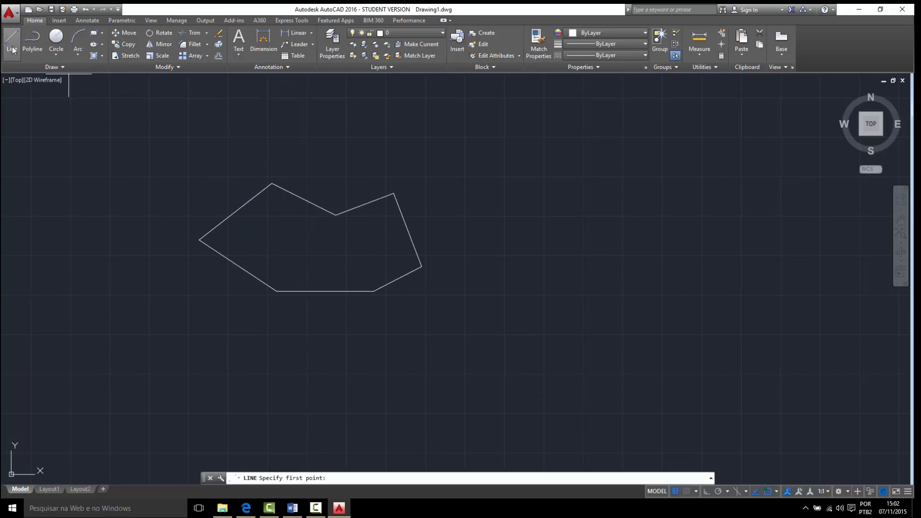
pyautogui.moveTo(541, 185); pyautogui.dragTo(368, 167, button='middle')
pyautogui.click(488, 222)
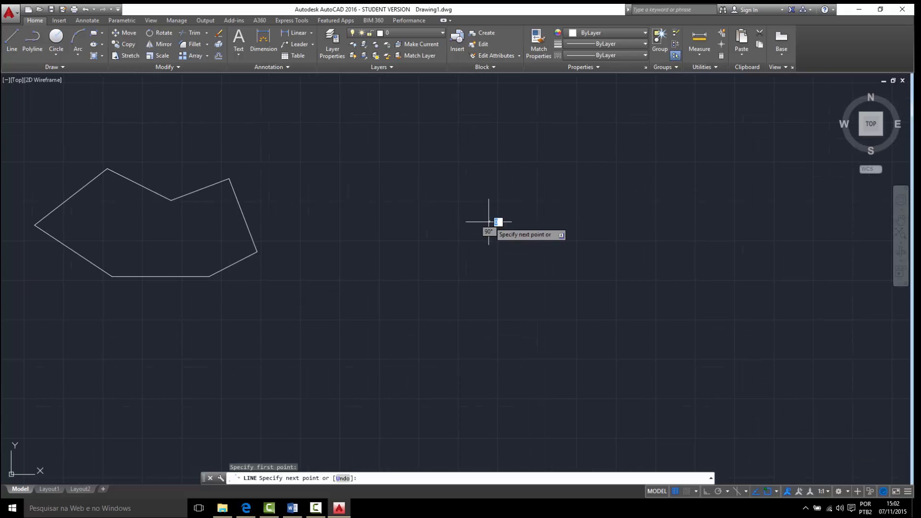
pyautogui.click(448, 154)
pyautogui.click(389, 186)
pyautogui.click(347, 161)
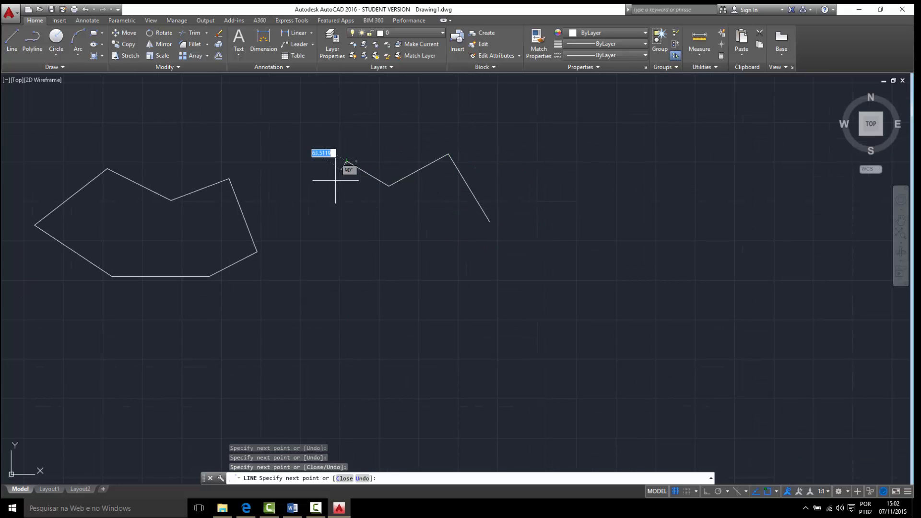
pyautogui.click(315, 212)
pyautogui.click(357, 257)
pyautogui.click(440, 257)
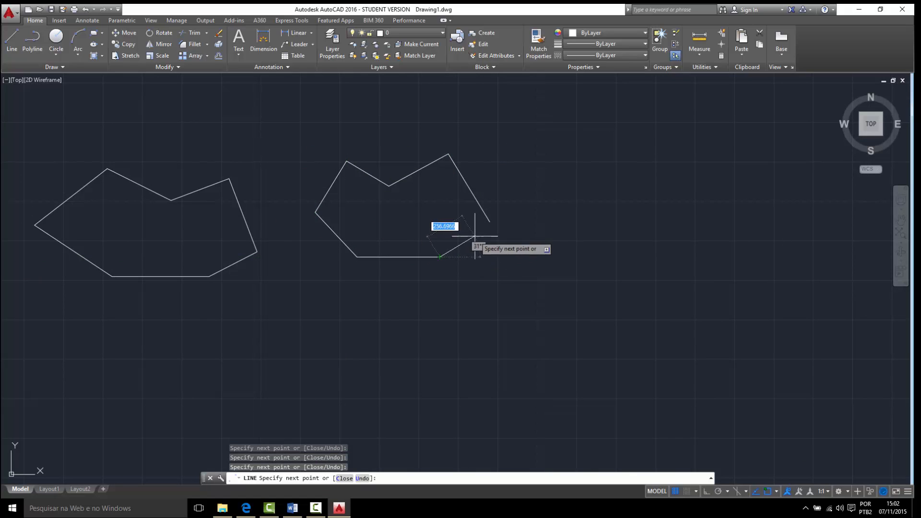
pyautogui.click(489, 222)
pyautogui.press('Escape')
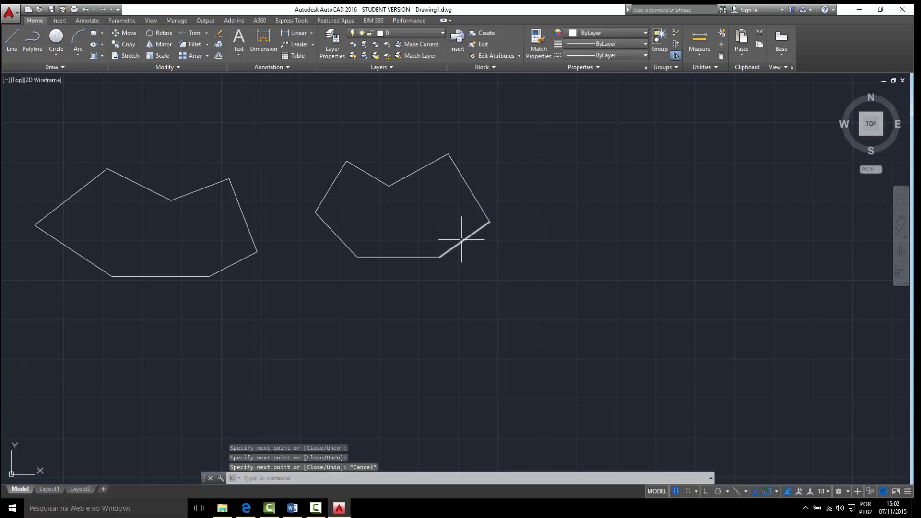
# - Select edges of the outline made with LINE to compare its segments with the polyline, and clear the selection
pyautogui.click(475, 231)
pyautogui.click(480, 206)
pyautogui.press('Escape')
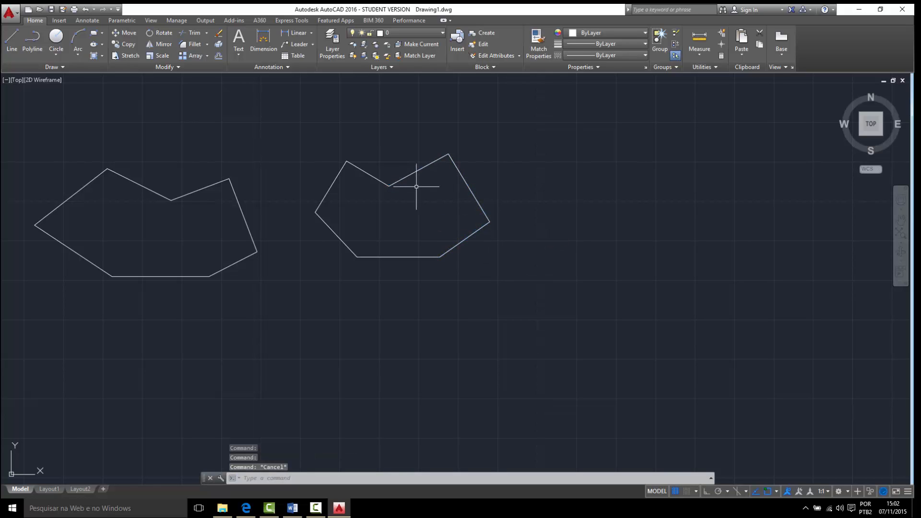
# - Select segments of the outline made with LINE using two crossing boxes, clearing the selection after each one
pyautogui.click(535, 234)
pyautogui.click(405, 257)
pyautogui.press('Escape')
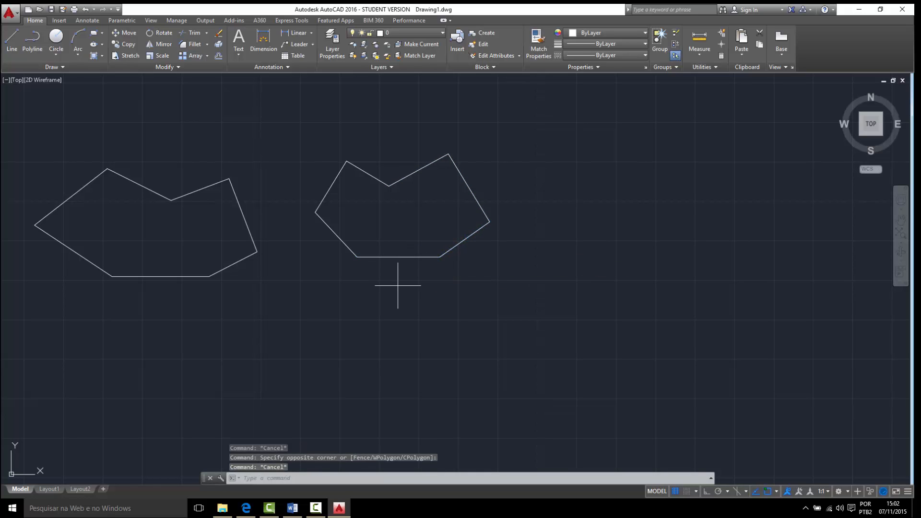
pyautogui.click(397, 288)
pyautogui.click(338, 237)
pyautogui.press('Escape')
# - Span a crossing box and a window box in empty space to compare the two selection types, and cancel the selection
pyautogui.moveTo(315, 181)
pyautogui.mouseDown(button='middle')
pyautogui.moveTo(360, 208)
pyautogui.moveTo(384, 196)
pyautogui.moveTo(454, 247)
pyautogui.mouseUp(button='middle')
pyautogui.moveTo(597, 297); pyautogui.dragTo(491, 341, button='middle')
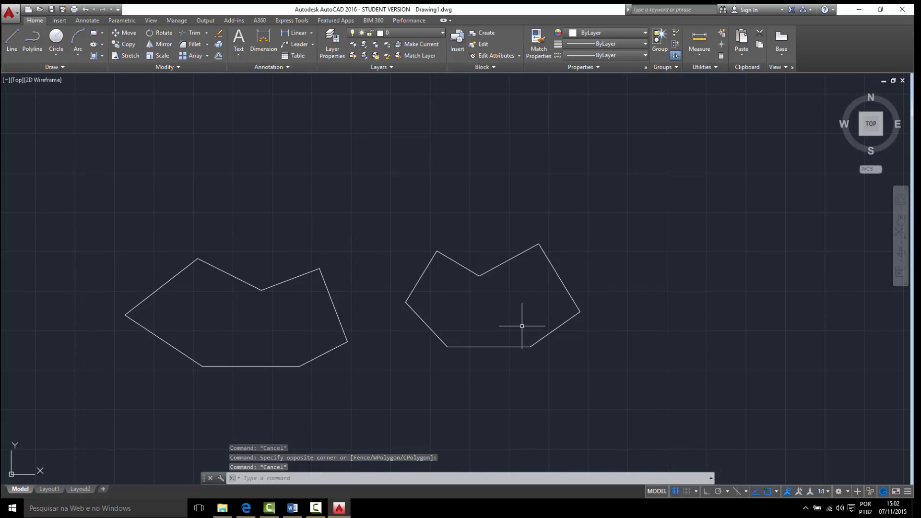
pyautogui.click(382, 179)
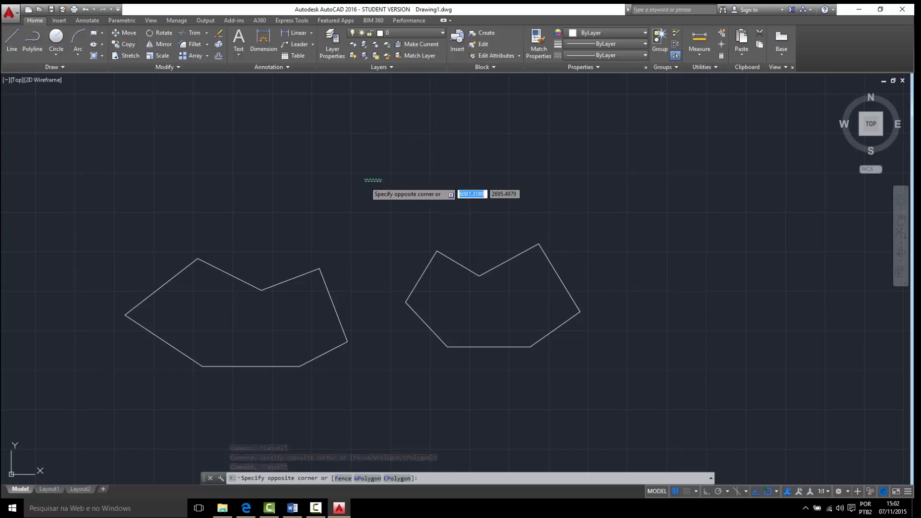
pyautogui.click(366, 184)
pyautogui.moveTo(669, 326); pyautogui.dragTo(669, 226, button='middle')
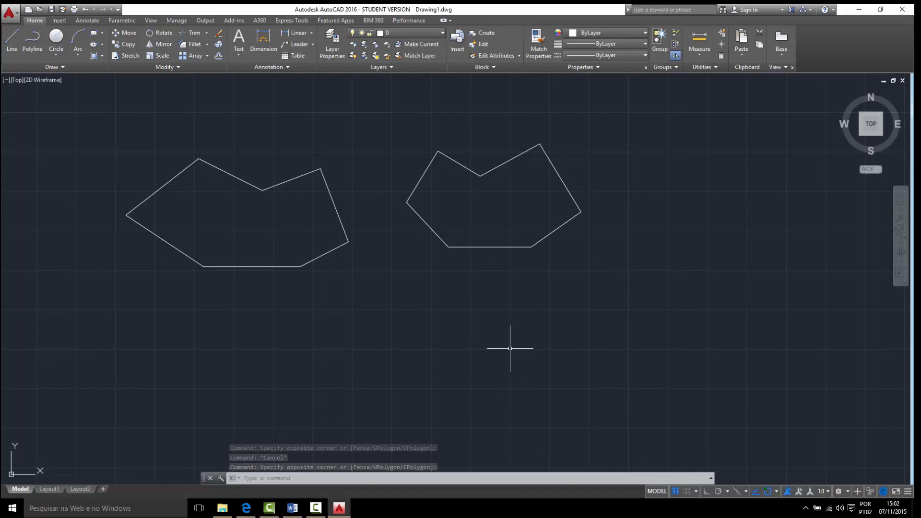
pyautogui.click(492, 364)
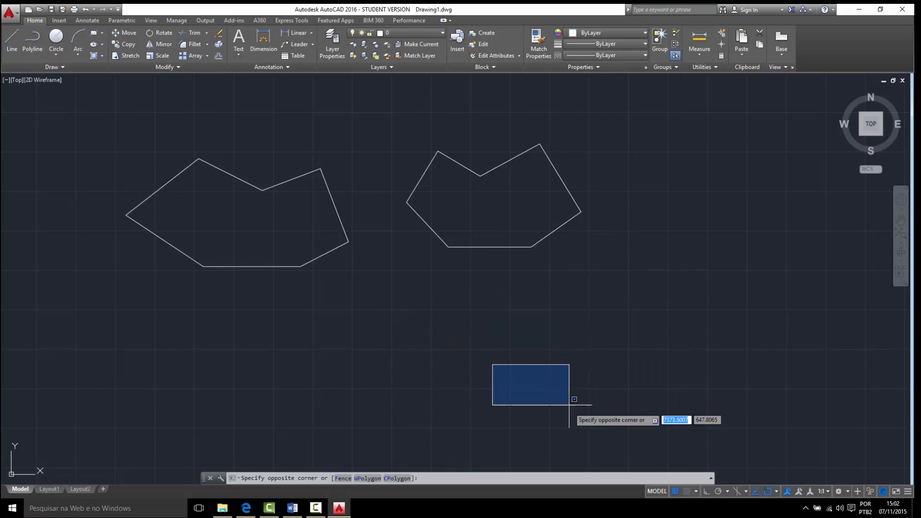
pyautogui.press('Escape')
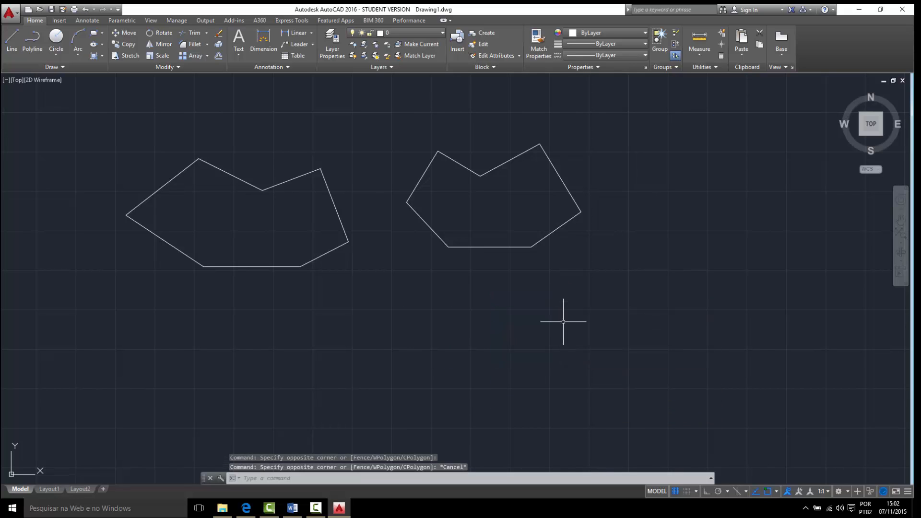
# - Select the closed polyline with a crossing box that touches only its lower-right segments, and clear the selection
pyautogui.moveTo(311, 266); pyautogui.dragTo(447, 303, button='middle')
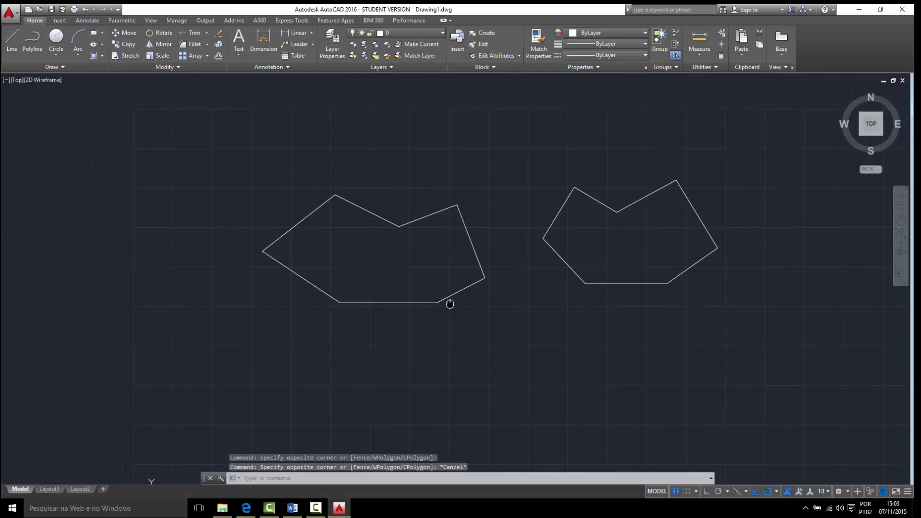
pyautogui.moveTo(473, 331); pyautogui.dragTo(504, 341, button='middle')
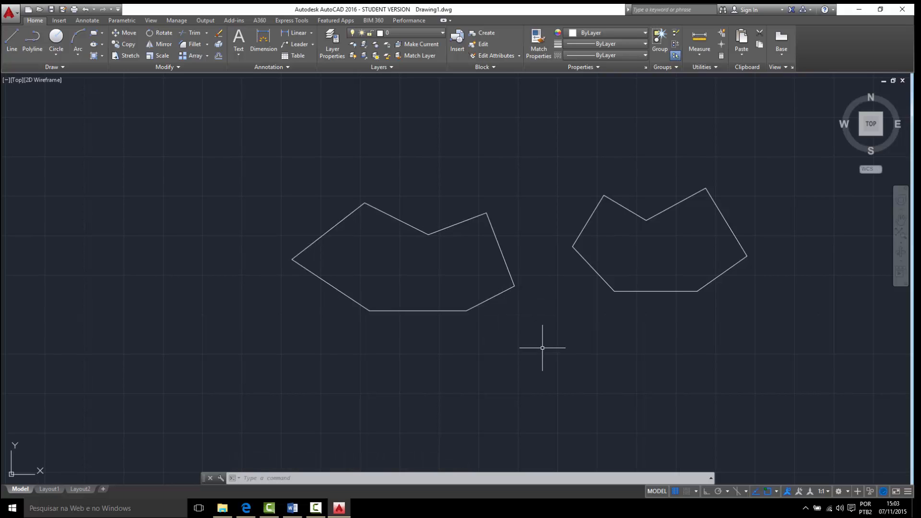
pyautogui.click(526, 332)
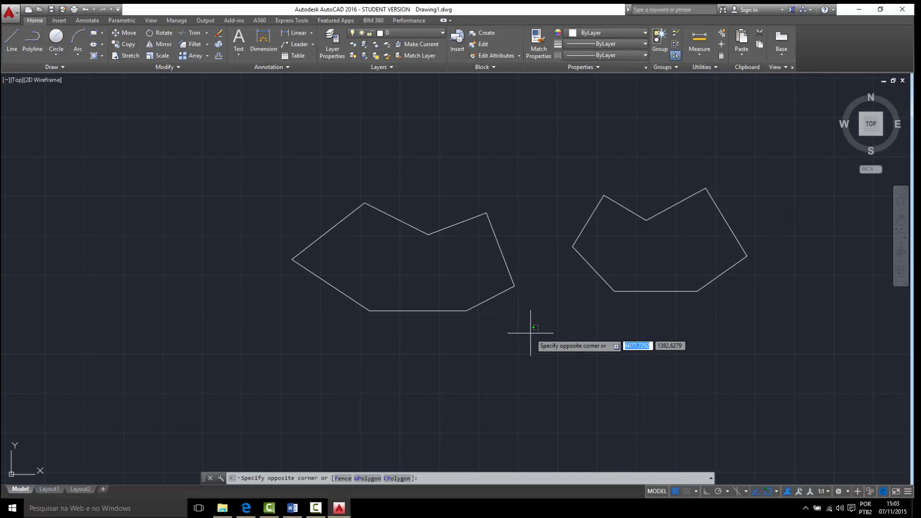
pyautogui.click(460, 279)
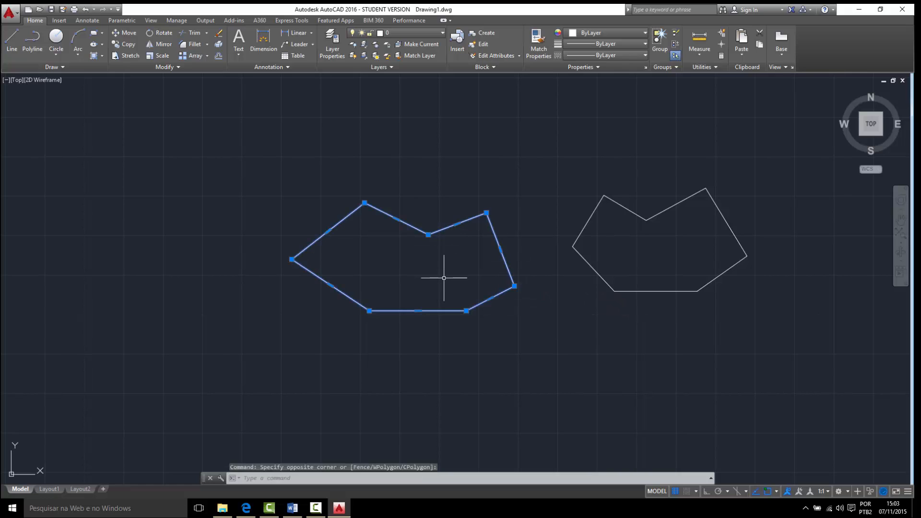
pyautogui.press('Escape')
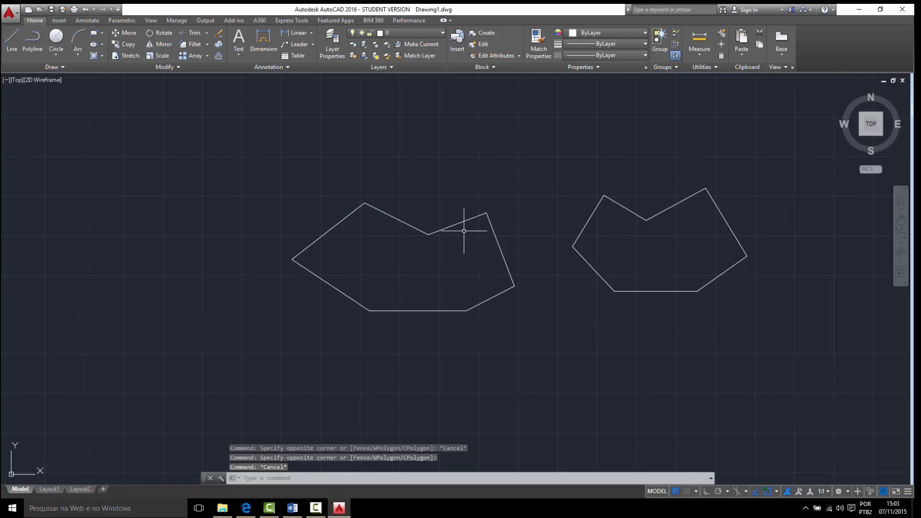
# - Try to select the closed polyline with three window boxes that enclose only its leftmost corner
pyautogui.click(223, 179)
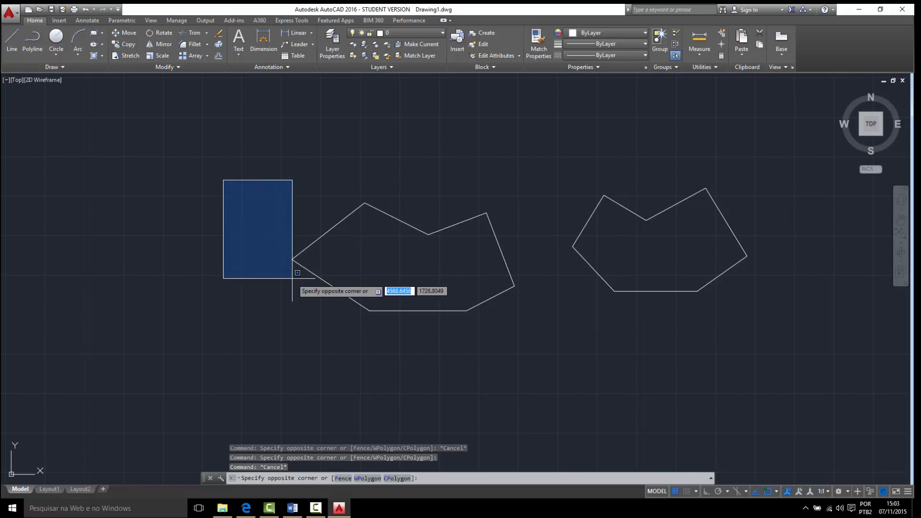
pyautogui.click(326, 320)
pyautogui.click(235, 189)
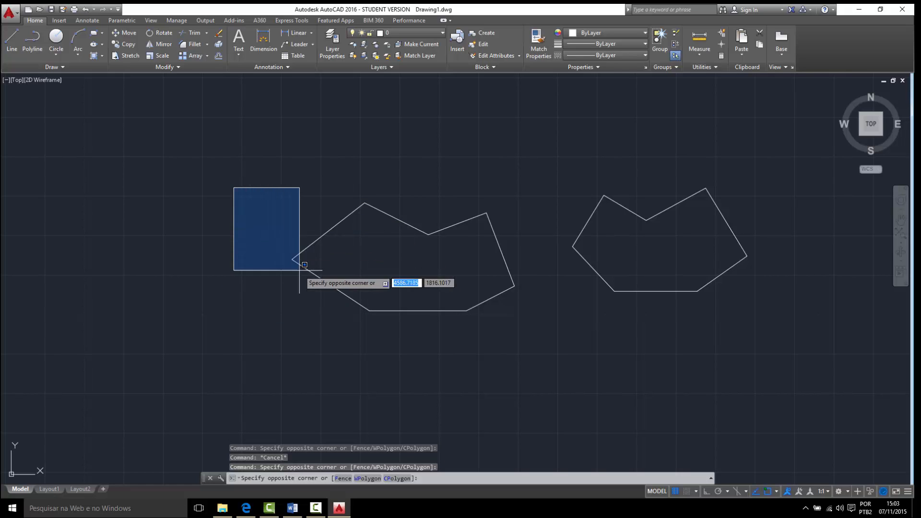
pyautogui.click(326, 313)
pyautogui.click(238, 177)
pyautogui.click(307, 286)
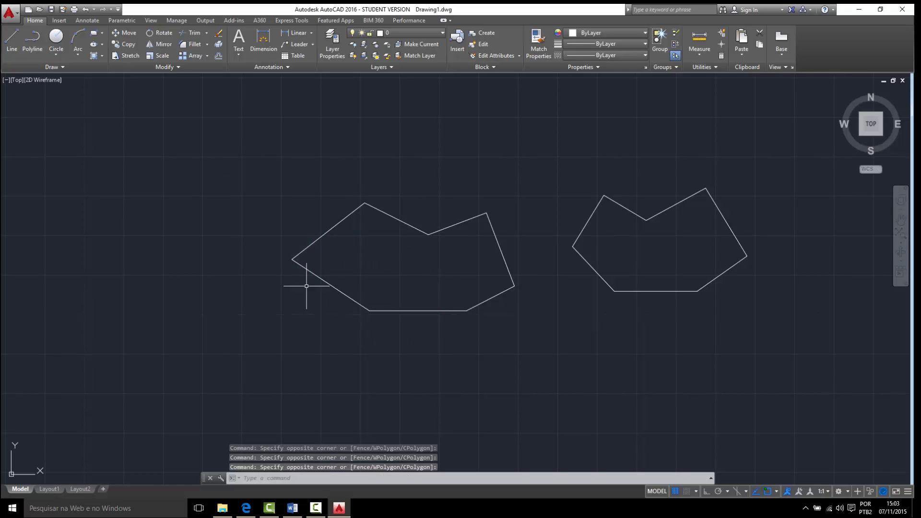
# - Select the polyline with a window box enclosing it completely and with a crossing box over its lower-right edge, clearing each selection
pyautogui.click(211, 164)
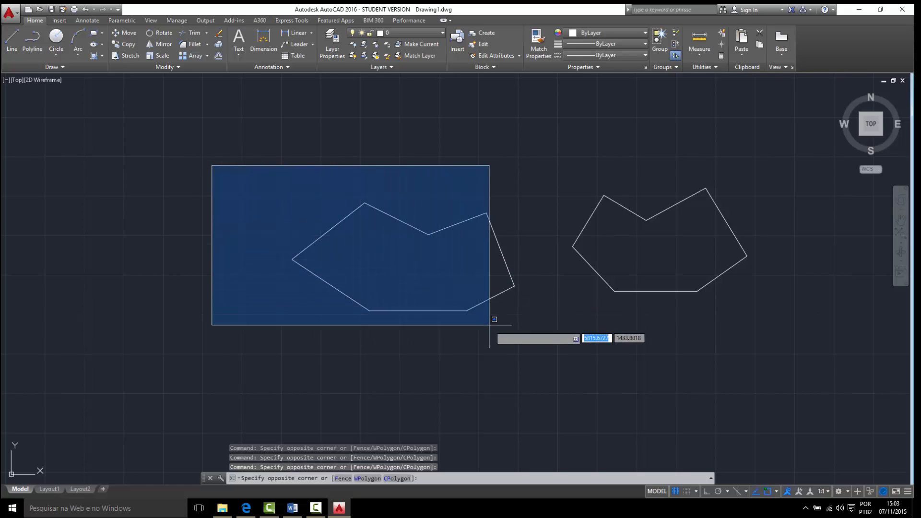
pyautogui.click(536, 361)
pyautogui.press('Escape')
pyautogui.click(531, 339)
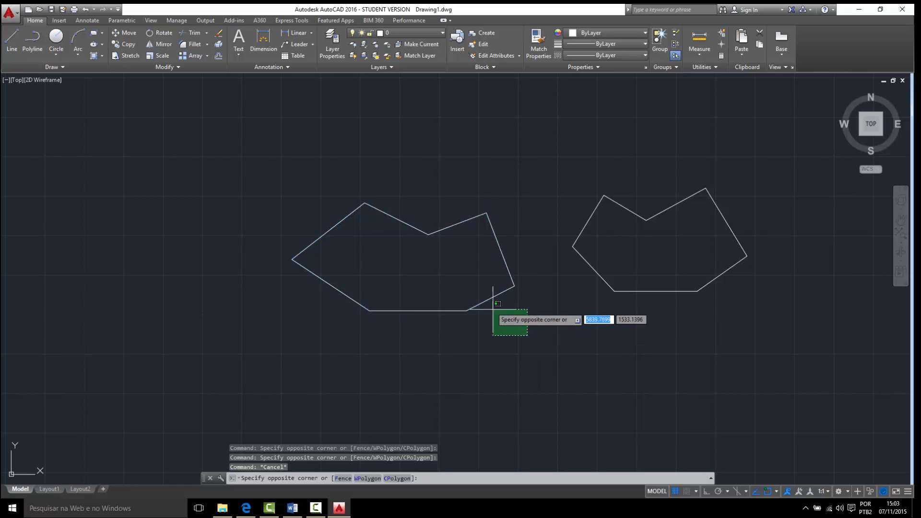
pyautogui.click(473, 289)
pyautogui.press('Escape')
pyautogui.click(247, 165)
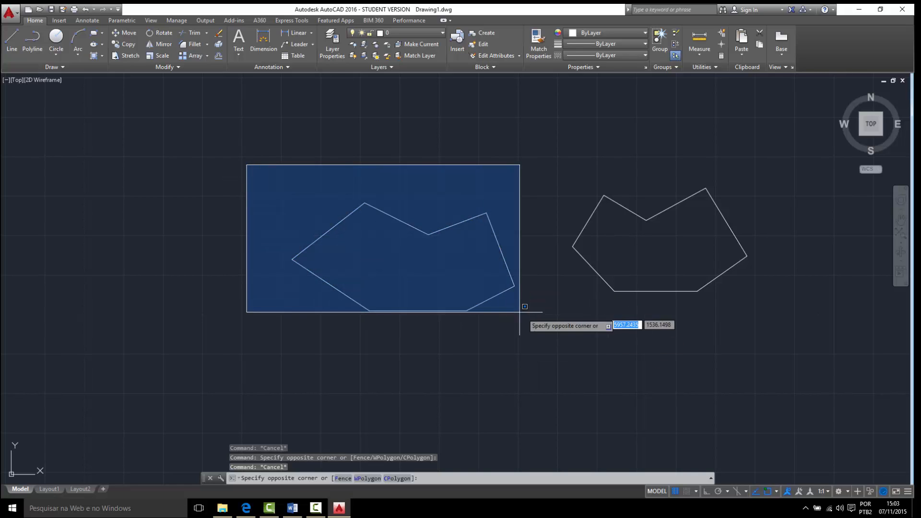
pyautogui.press('Escape')
# - Compare a crossing box and a window box by selecting segments at the right end of the outline made with LINE
pyautogui.moveTo(637, 332)
pyautogui.mouseDown(button='middle')
pyautogui.moveTo(526, 339)
pyautogui.moveTo(475, 362)
pyautogui.moveTo(494, 357)
pyautogui.mouseUp(button='middle')
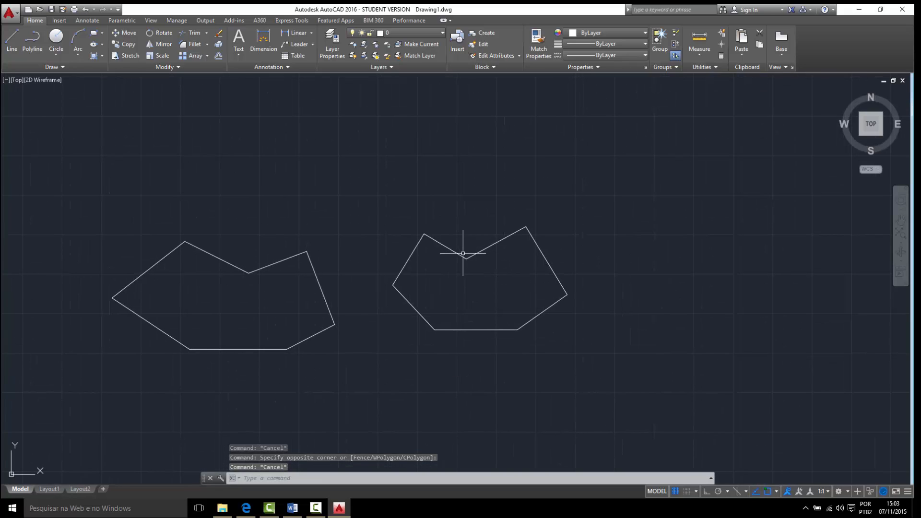
pyautogui.click(610, 330)
pyautogui.click(547, 259)
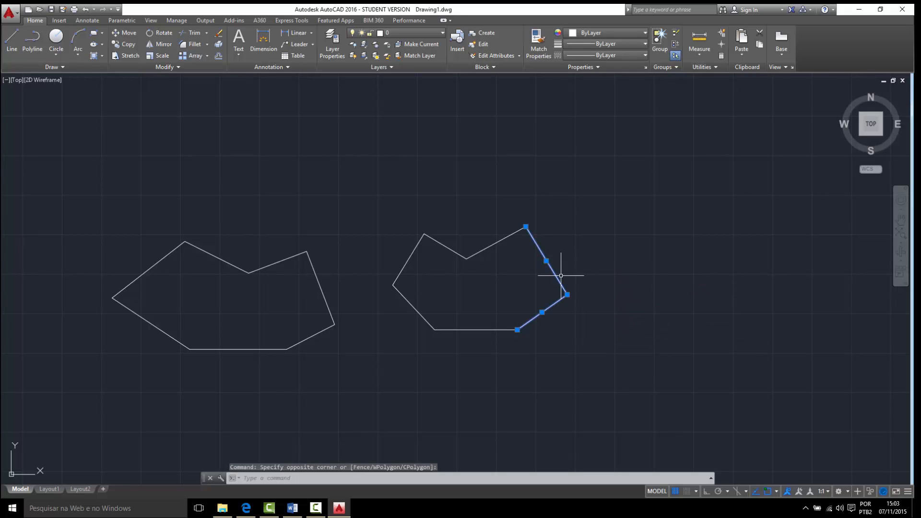
pyautogui.press('Escape')
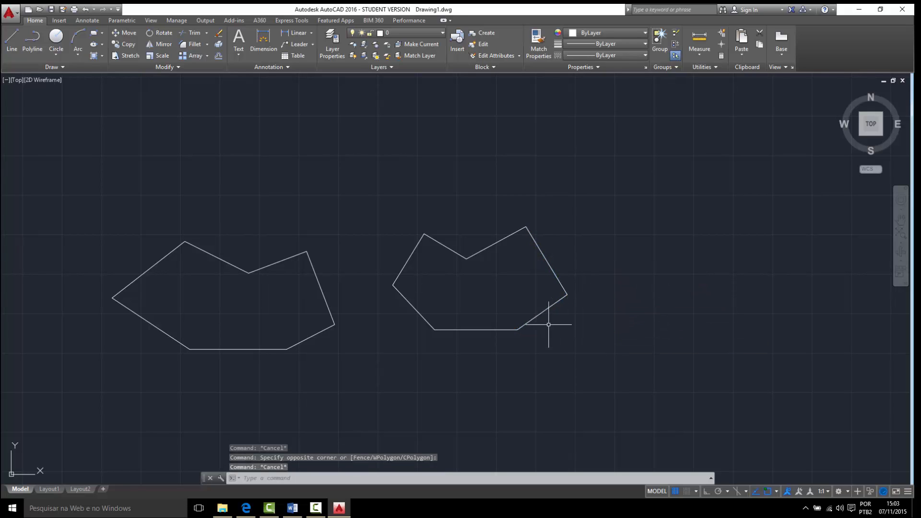
pyautogui.click(491, 277)
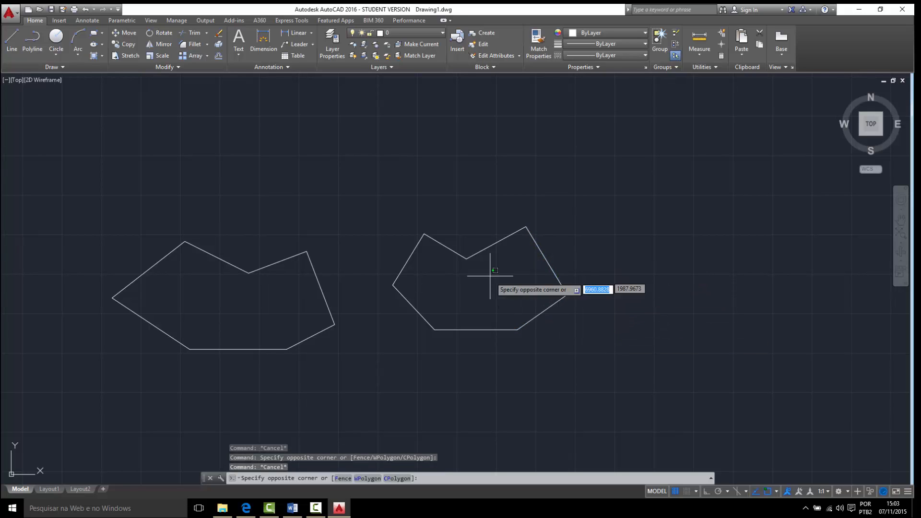
pyautogui.click(582, 360)
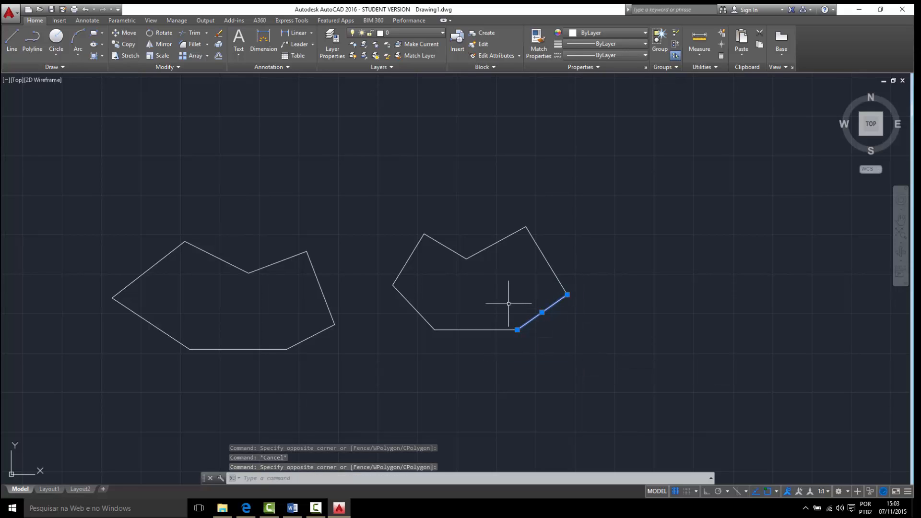
# - Erase the closed polyline and the outline of separate lines by selecting both with one crossing box
pyautogui.click(611, 388)
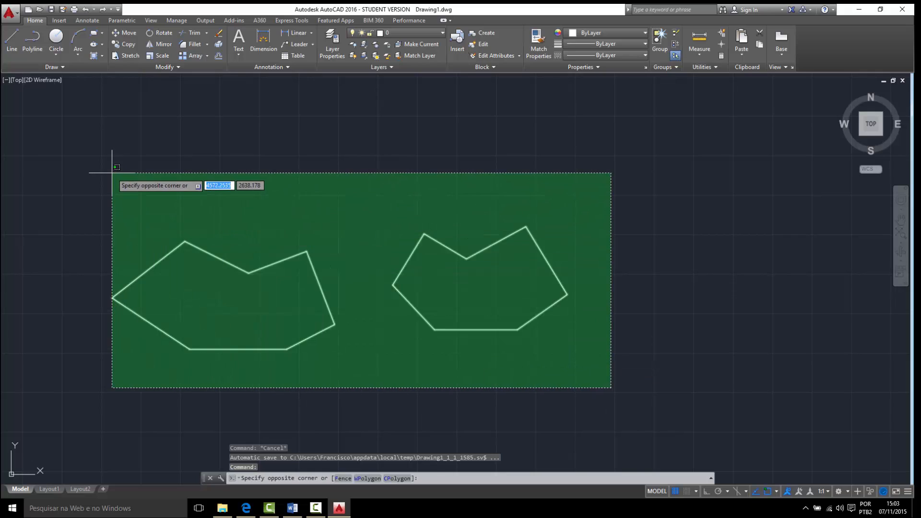
pyautogui.click(110, 171)
pyautogui.press('Delete')
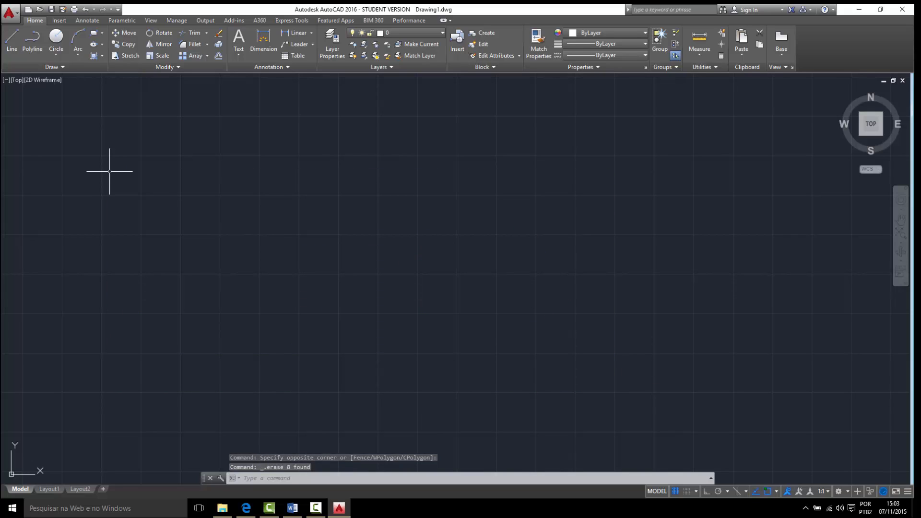
# - Draw a circle by centre and radius near the middle of the empty drawing area, with a radius of 30
pyautogui.click(54, 42)
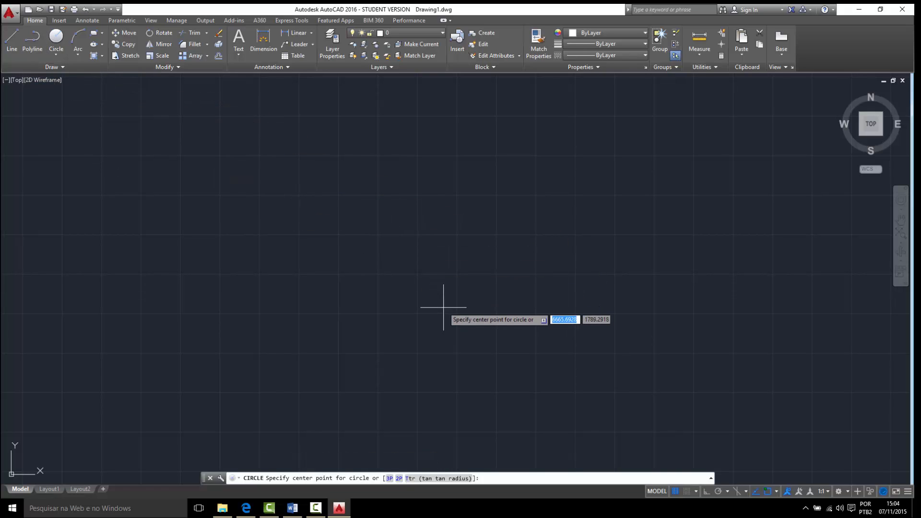
pyautogui.click(473, 260)
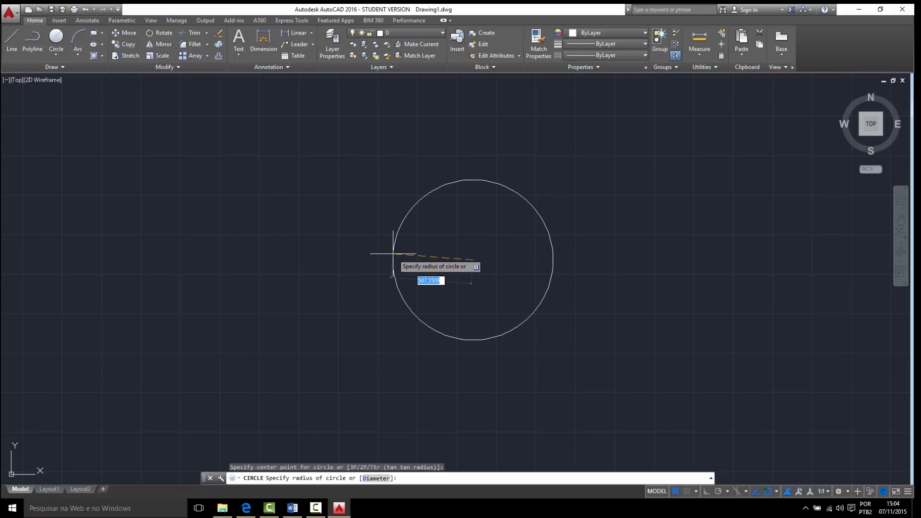
pyautogui.press('Return')
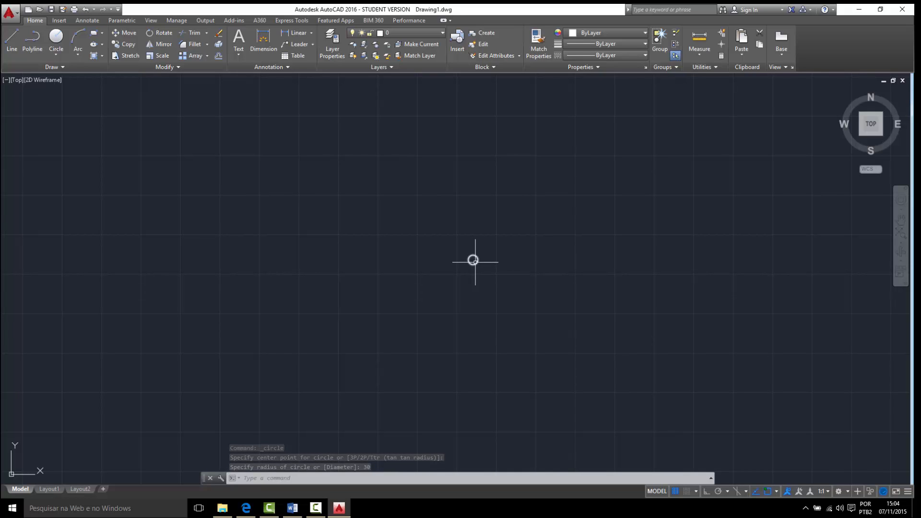
pyautogui.scroll(8, 478, 260)
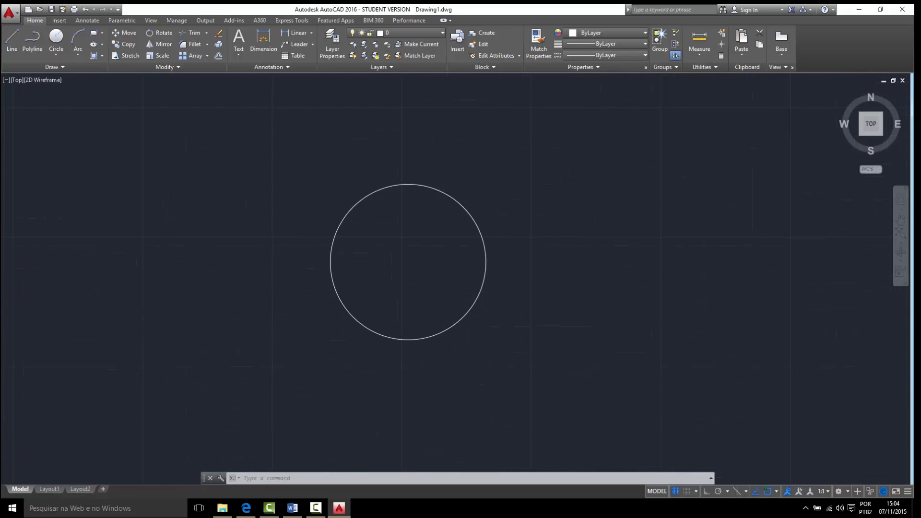
pyautogui.scroll(-4, 478, 260)
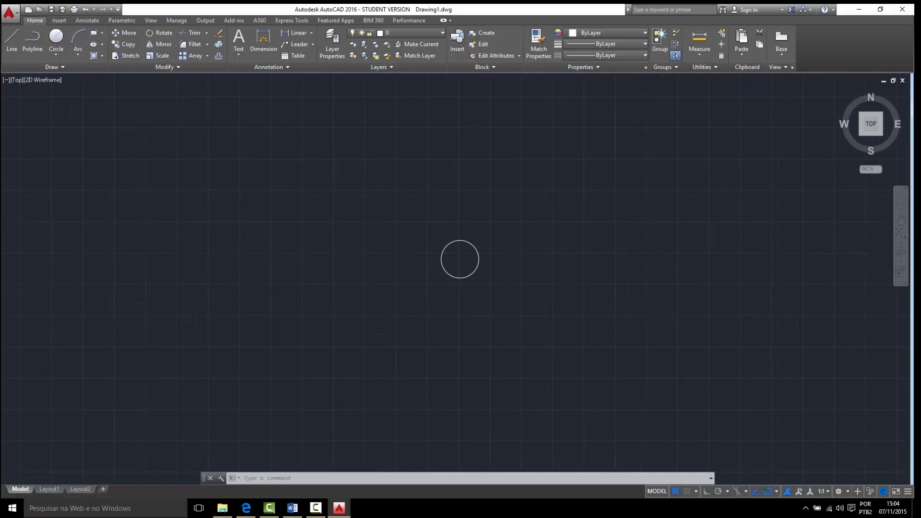
pyautogui.scroll(5, 469, 259)
pyautogui.moveTo(432, 235); pyautogui.dragTo(382, 222, button='middle')
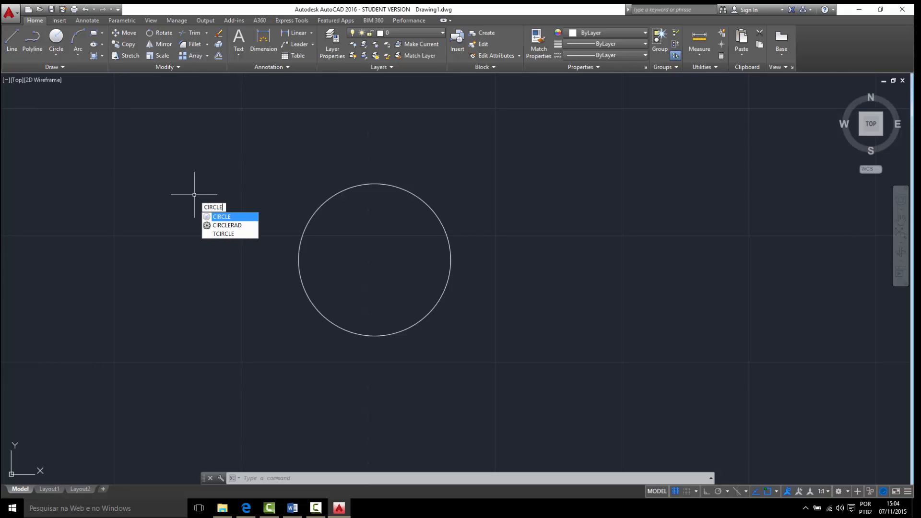
pyautogui.press('Return')
pyautogui.click(194, 194)
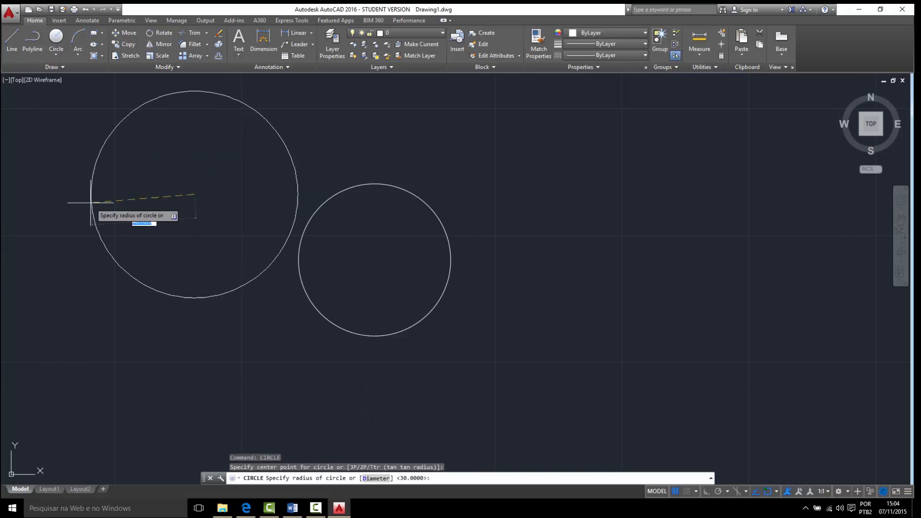
pyautogui.press('Escape')
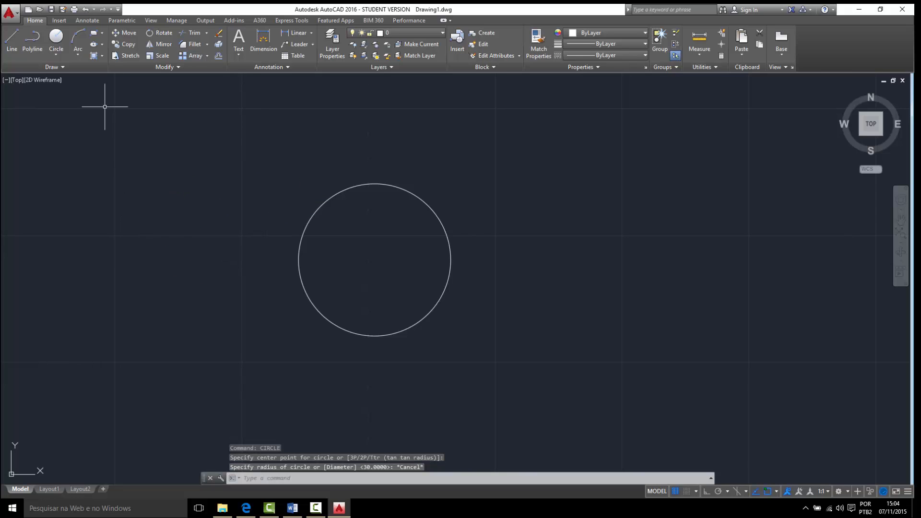
# - Draw a circle by centre and diameter beside the existing circle, with a diameter of 30
pyautogui.click(58, 55)
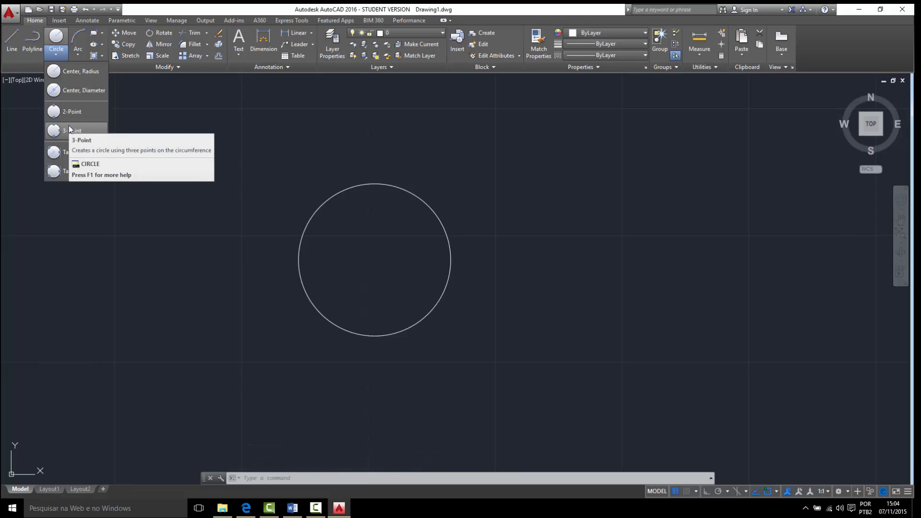
pyautogui.click(69, 90)
pyautogui.scroll(-2, 651, 266)
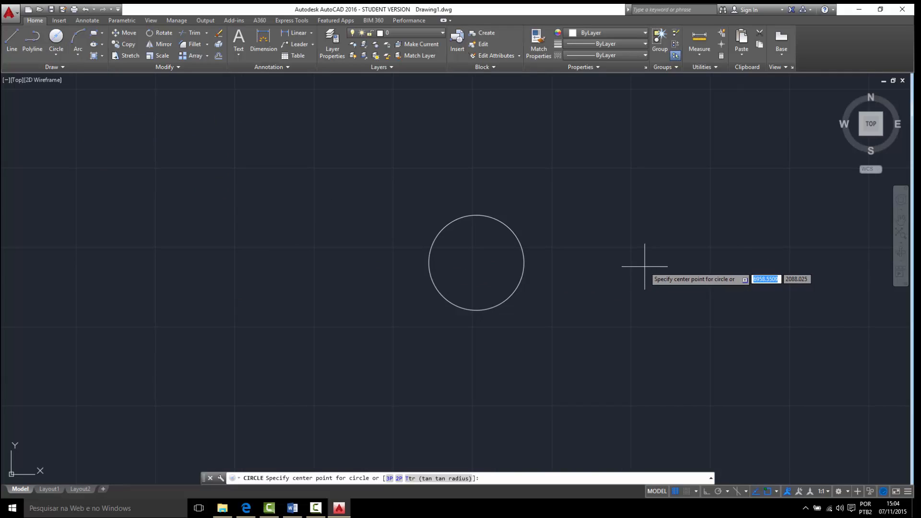
pyautogui.click(670, 278)
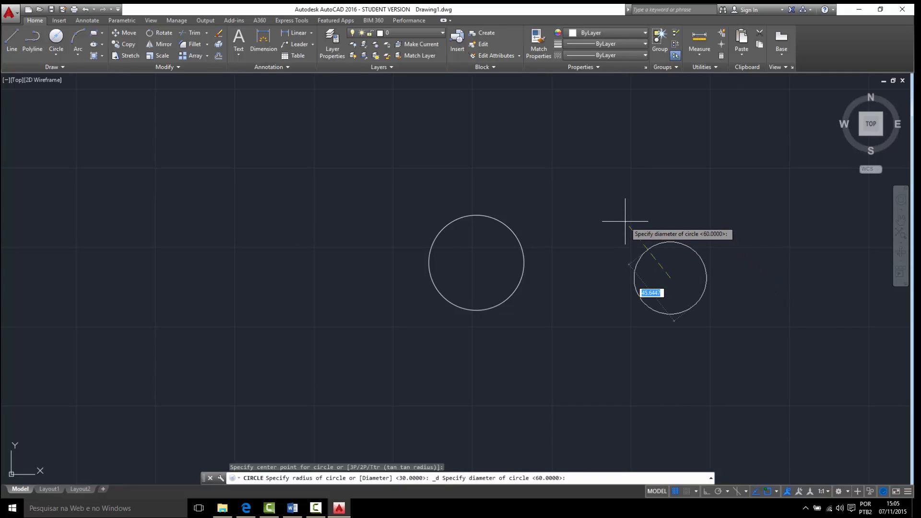
pyautogui.write('30')
pyautogui.press('Return')
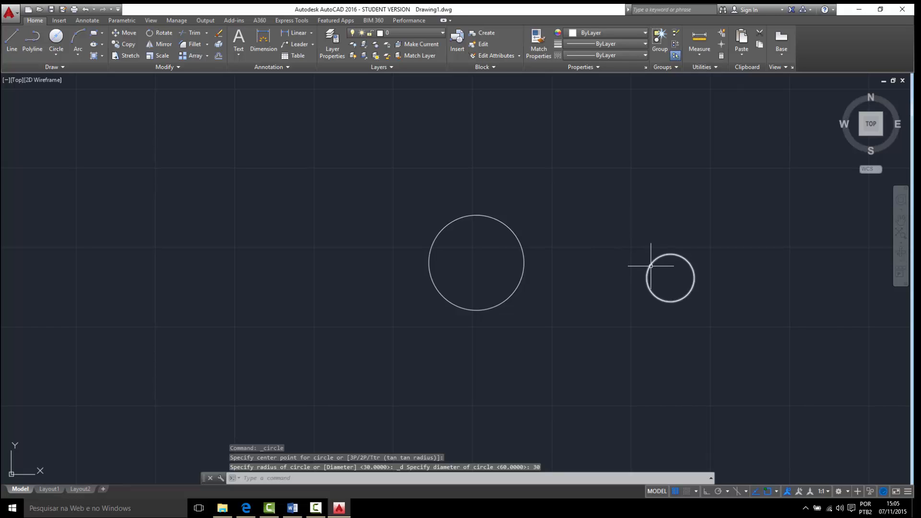
# - Erase the small 30-diameter circle using a crossing box
pyautogui.click(689, 309)
pyautogui.click(644, 253)
pyautogui.press('Delete')
# - Draw two separate, nearly vertical lines side by side in the empty area beside the circle
pyautogui.click(59, 56)
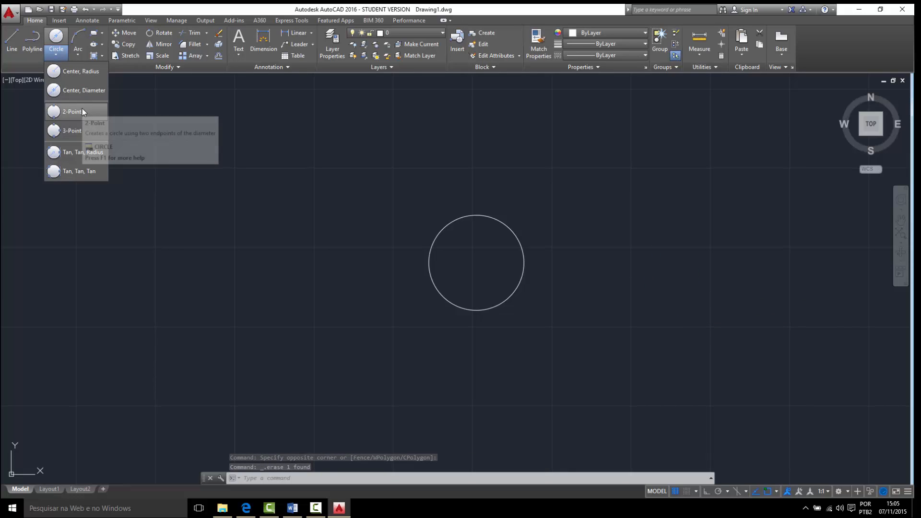
pyautogui.press('Escape')
pyautogui.click(18, 44)
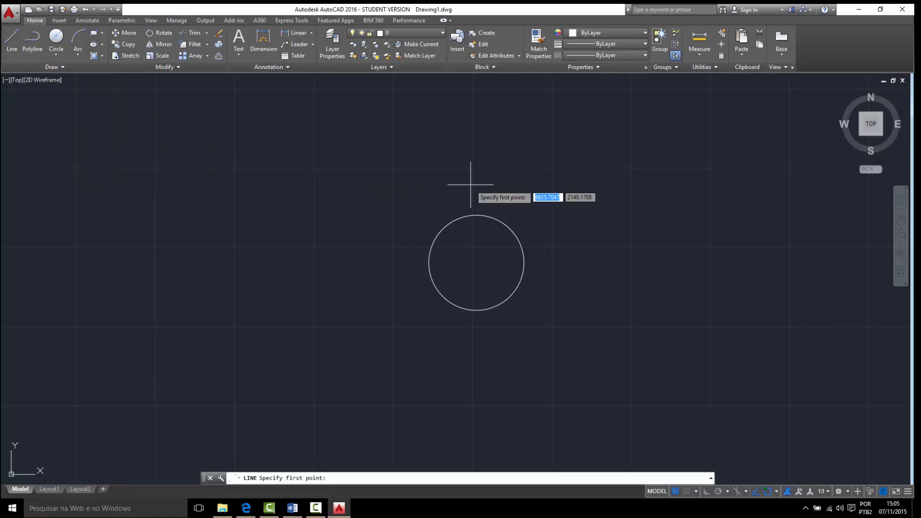
pyautogui.moveTo(473, 185); pyautogui.dragTo(184, 196, button='middle')
pyautogui.click(364, 192)
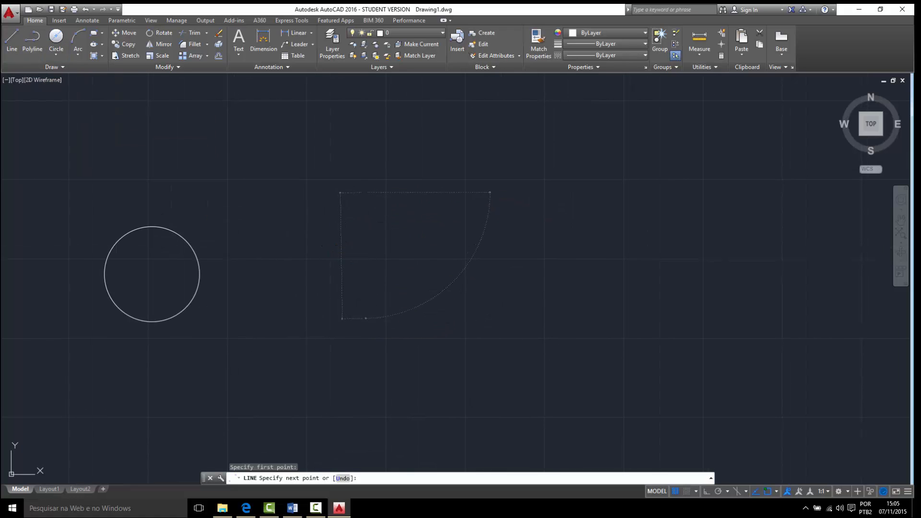
pyautogui.click(366, 318)
pyautogui.press('Escape')
pyautogui.press('Return')
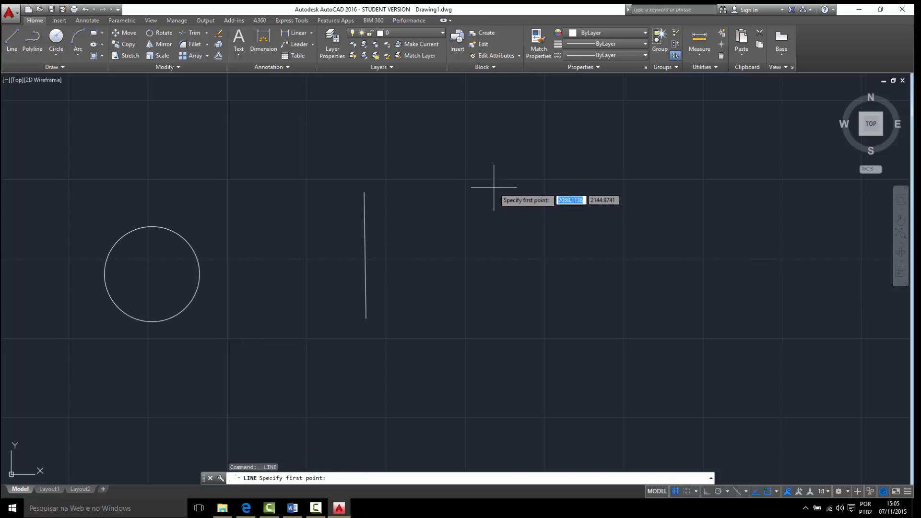
pyautogui.click(494, 187)
pyautogui.click(502, 320)
pyautogui.press('Escape')
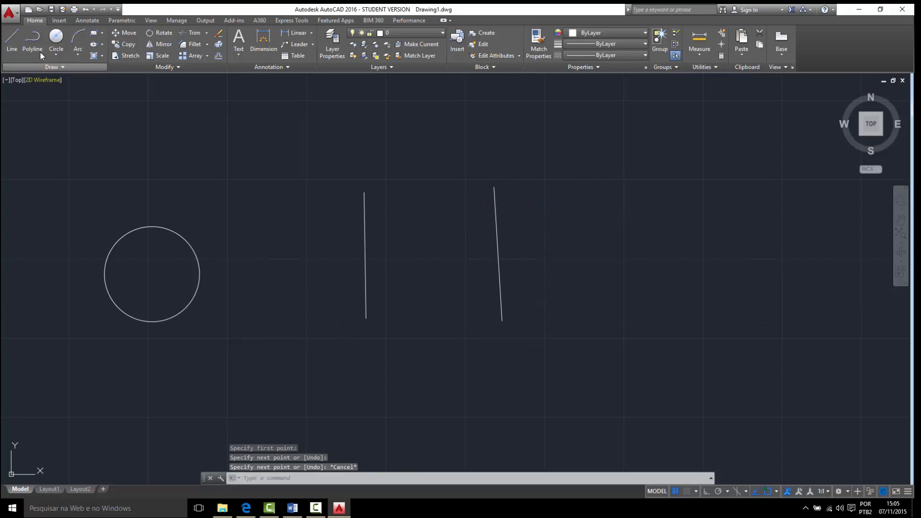
# - Draw two 2-Point circles between the vertical lines, one across their upper endpoints and one across their midpoints
pyautogui.click(58, 53)
pyautogui.click(72, 112)
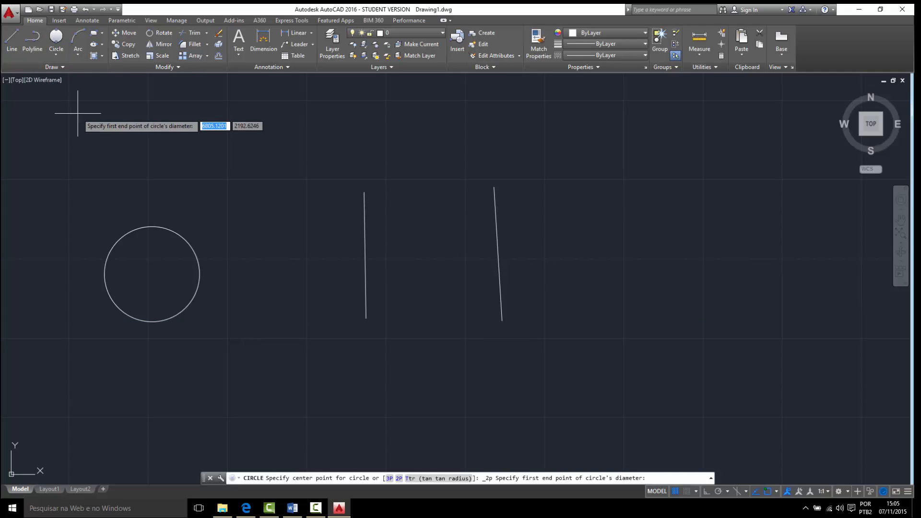
pyautogui.click(364, 192)
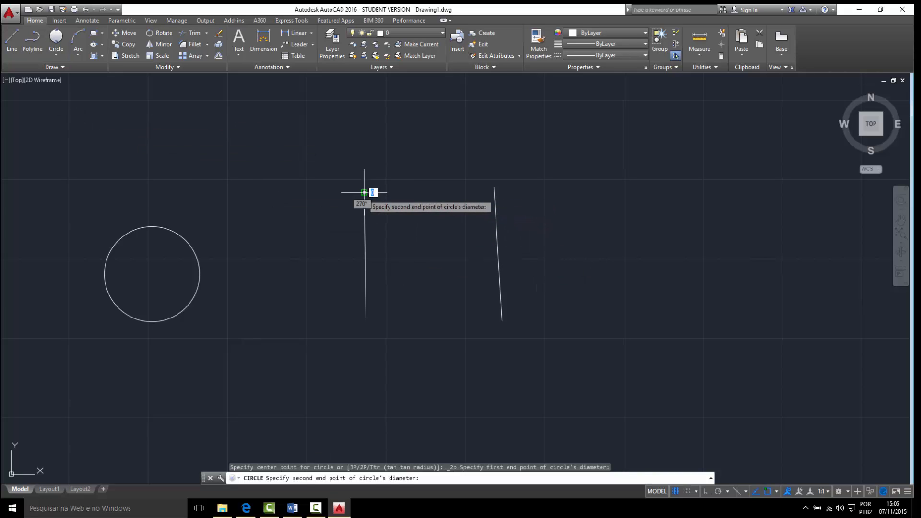
pyautogui.click(494, 191)
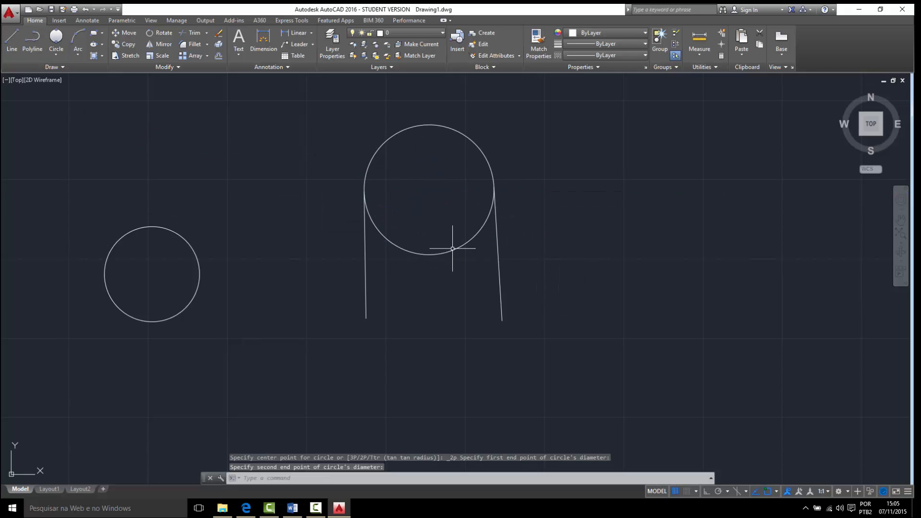
pyautogui.click(56, 41)
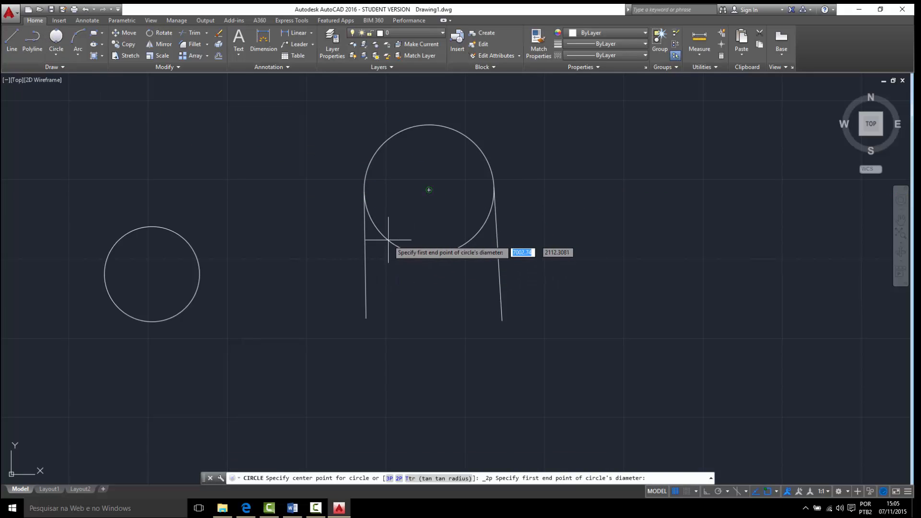
pyautogui.click(365, 255)
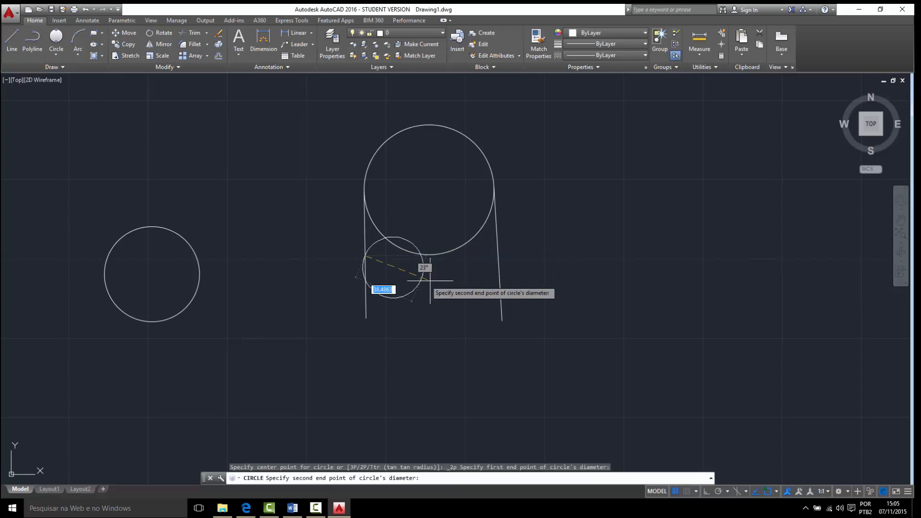
pyautogui.click(498, 255)
pyautogui.press('Escape')
# - Erase both 2-Point circles with one crossing box, keeping the two lines
pyautogui.moveTo(449, 350); pyautogui.dragTo(378, 121)
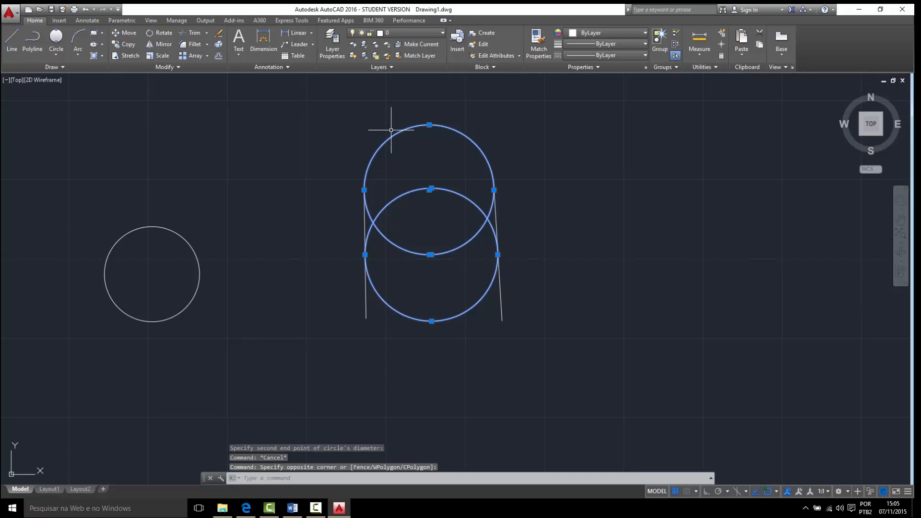
pyautogui.press('Delete')
# - Draw a third, slightly slanted line above the gap between the two vertical lines
pyautogui.click(56, 54)
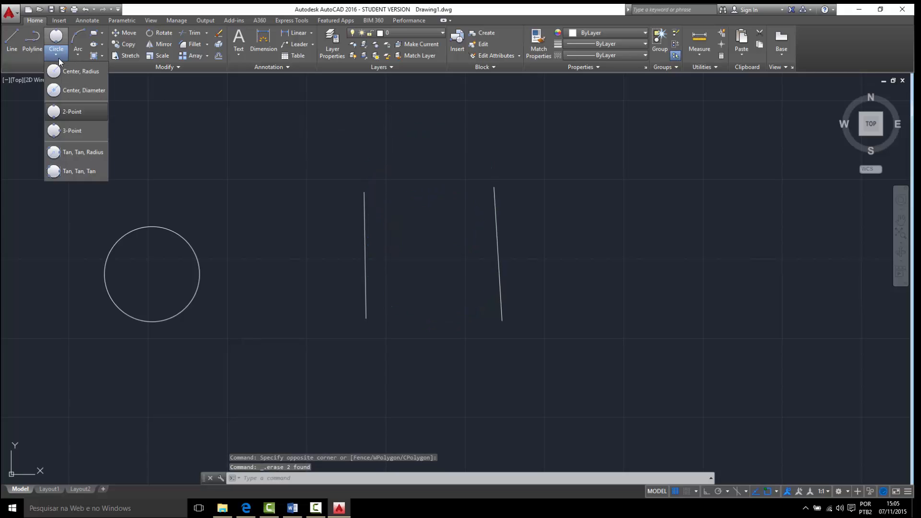
pyautogui.click(81, 135)
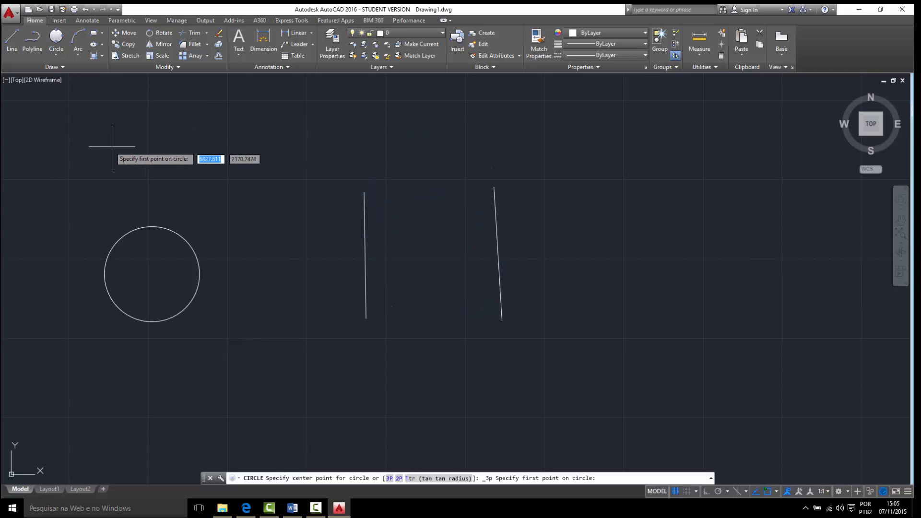
pyautogui.click(12, 41)
pyautogui.moveTo(242, 144); pyautogui.dragTo(228, 304, button='middle')
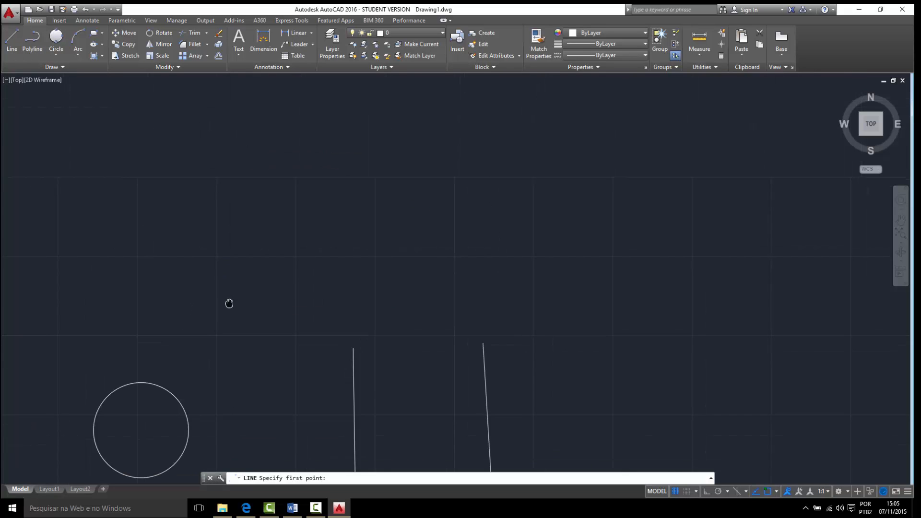
pyautogui.click(400, 115)
pyautogui.click(411, 246)
pyautogui.press('Escape')
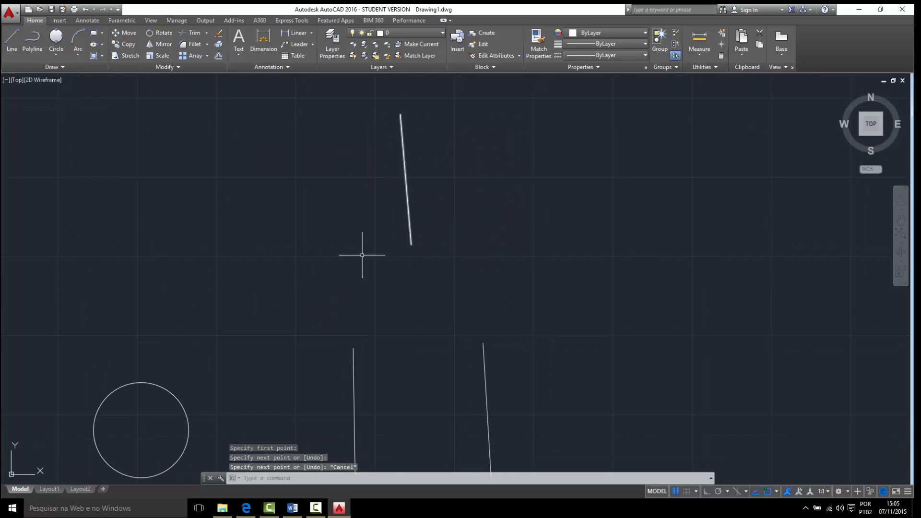
# - Draw a 3-Point circle through the lower end of the upper line and the upper ends of the two lower lines
pyautogui.click(56, 39)
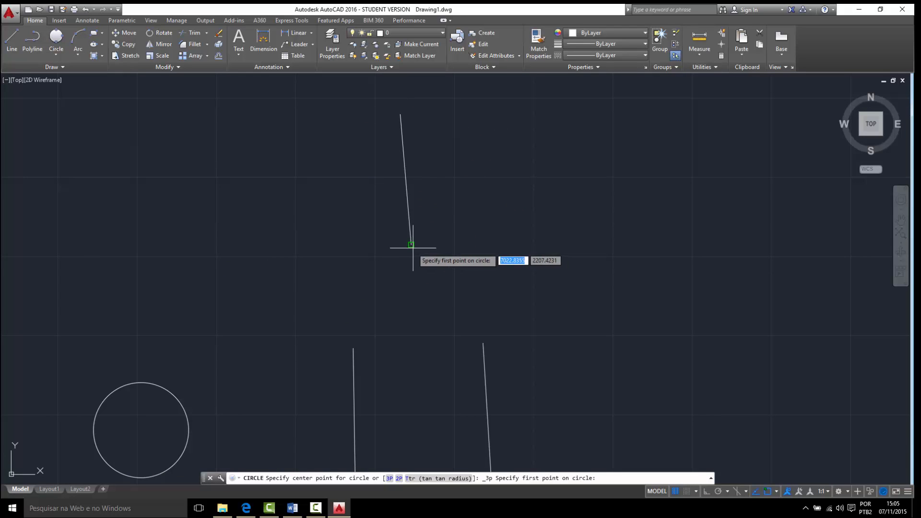
pyautogui.click(411, 245)
pyautogui.click(354, 348)
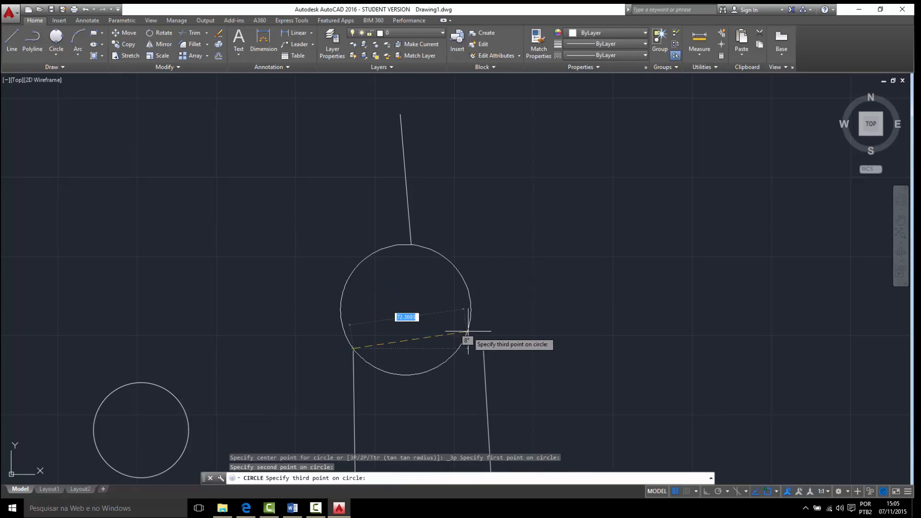
pyautogui.click(485, 338)
pyautogui.press('Escape')
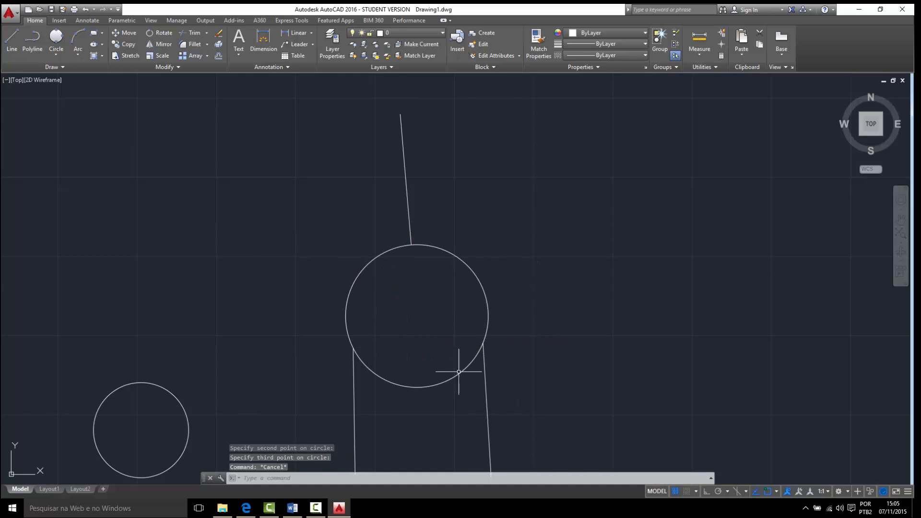
# - Erase the 3-Point circle and the lower-left vertical line
pyautogui.scroll(-2, 480, 355)
pyautogui.moveTo(481, 350); pyautogui.dragTo(470, 312, button='middle')
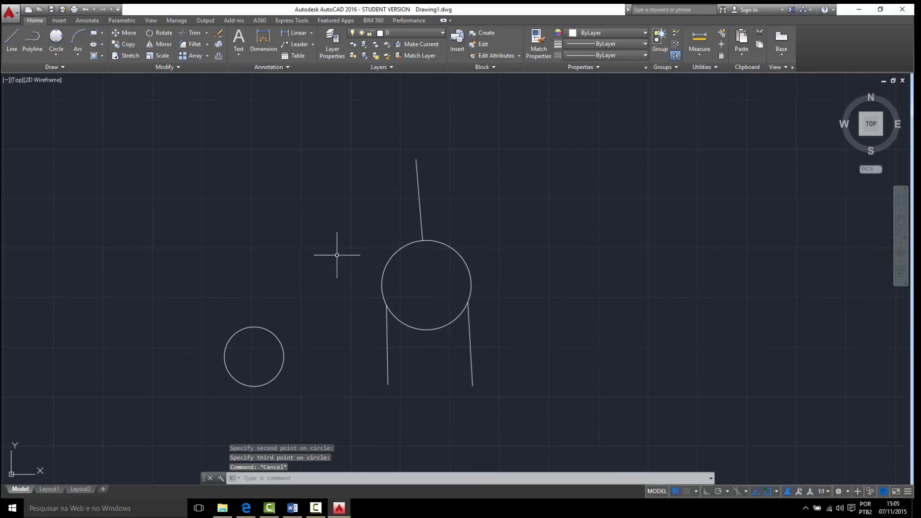
pyautogui.moveTo(385, 229); pyautogui.dragTo(316, 205, button='middle')
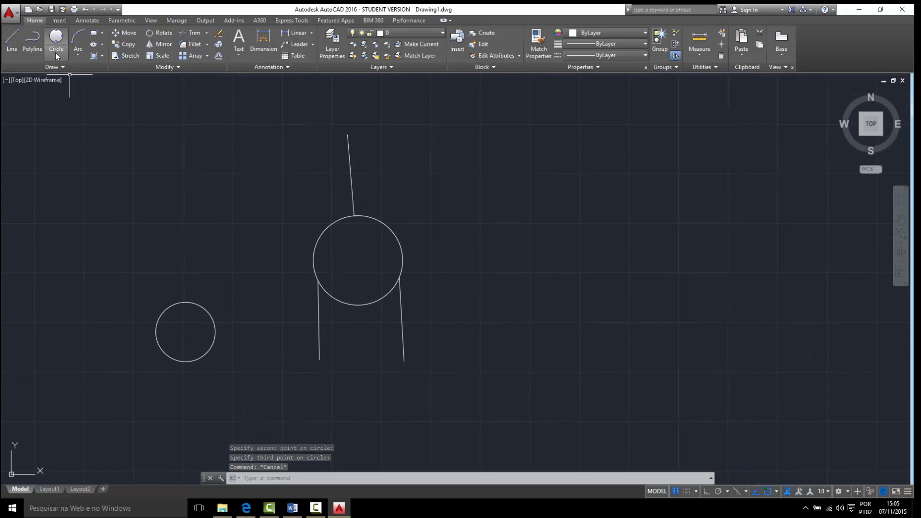
pyautogui.click(56, 55)
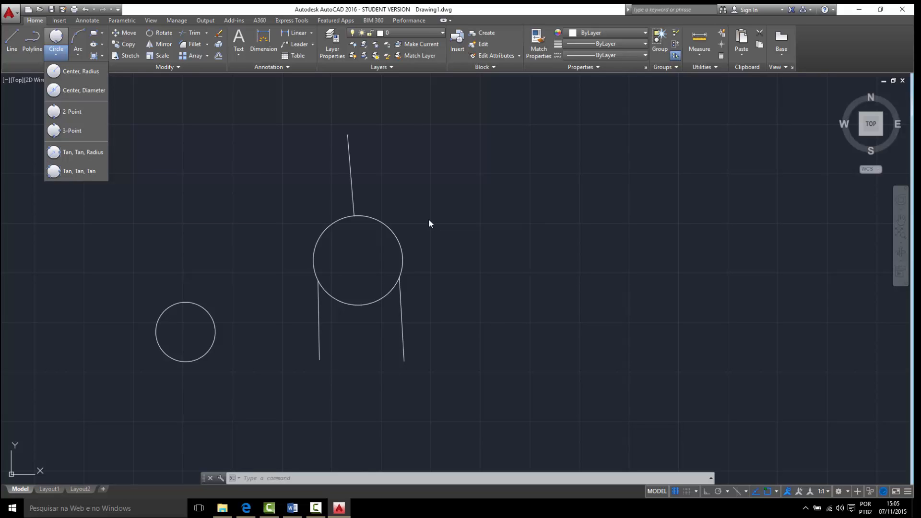
pyautogui.click(332, 255)
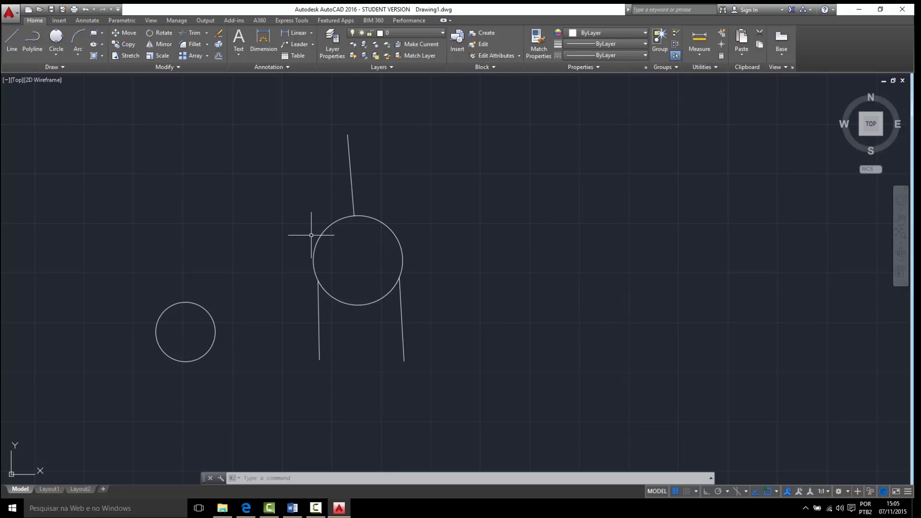
pyautogui.click(322, 255)
pyautogui.click(290, 222)
pyautogui.press('Delete')
pyautogui.click(346, 326)
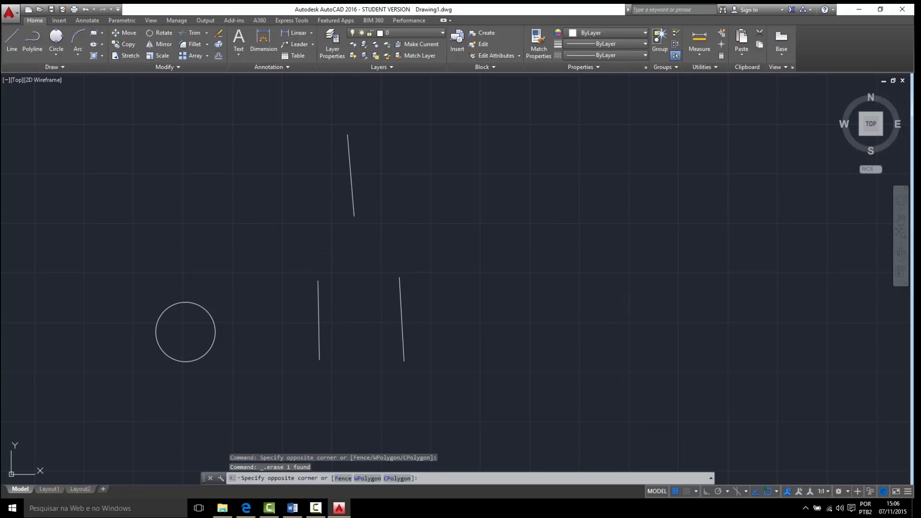
pyautogui.click(292, 298)
pyautogui.press('Delete')
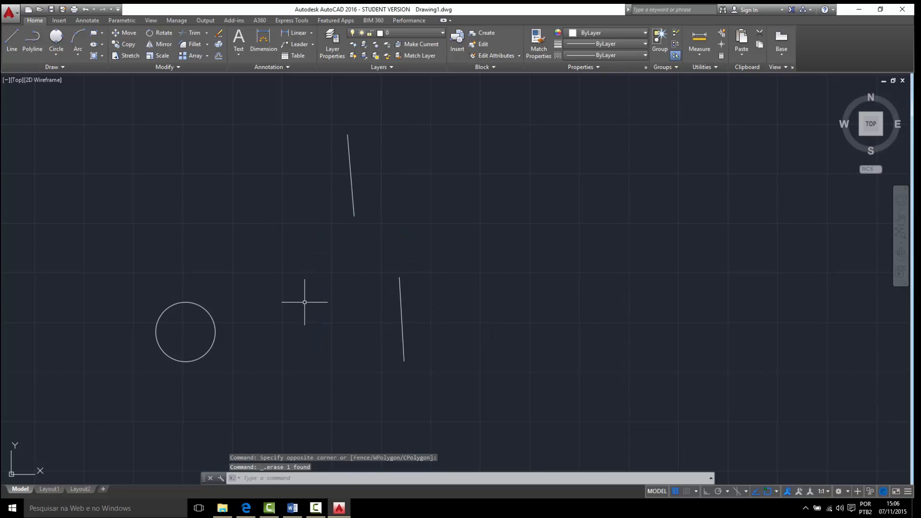
# - Draw a line sloping down to the right between the small circle and the upper line
pyautogui.click(11, 41)
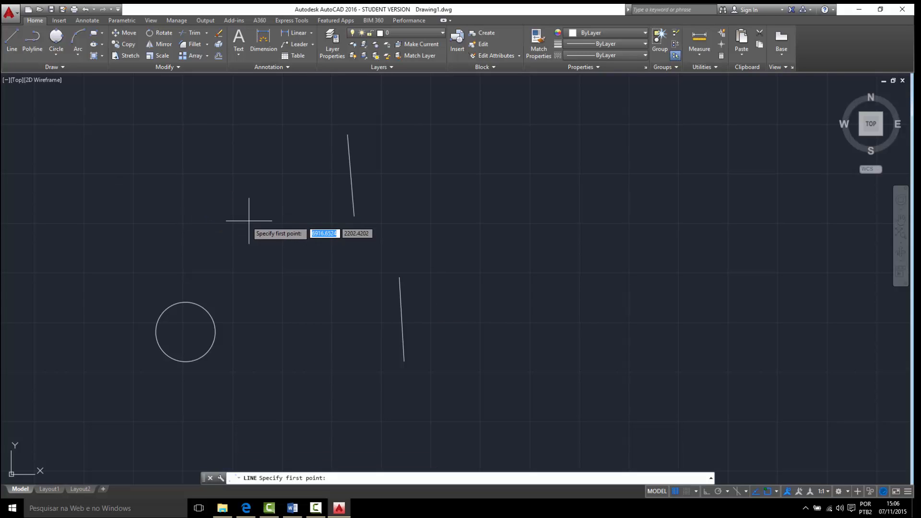
pyautogui.click(236, 236)
pyautogui.click(337, 279)
pyautogui.press('Escape')
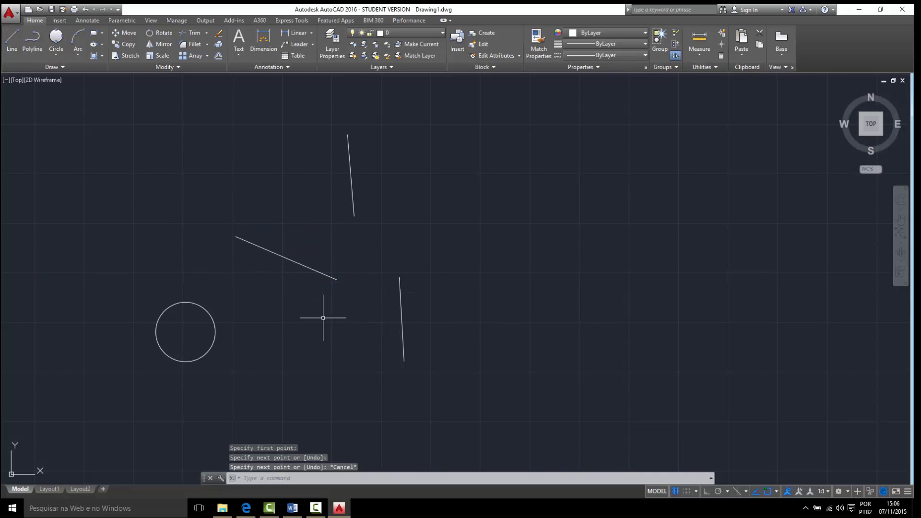
# - Draw a Tan, Tan, Radius circle tangent to the upper line and the sloping line, with a radius of 80
pyautogui.click(58, 52)
pyautogui.click(67, 151)
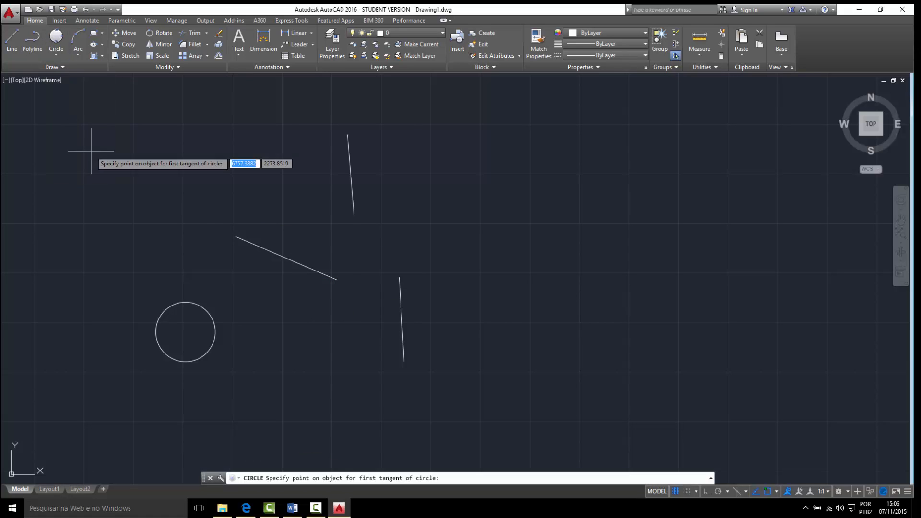
pyautogui.click(351, 176)
pyautogui.click(303, 264)
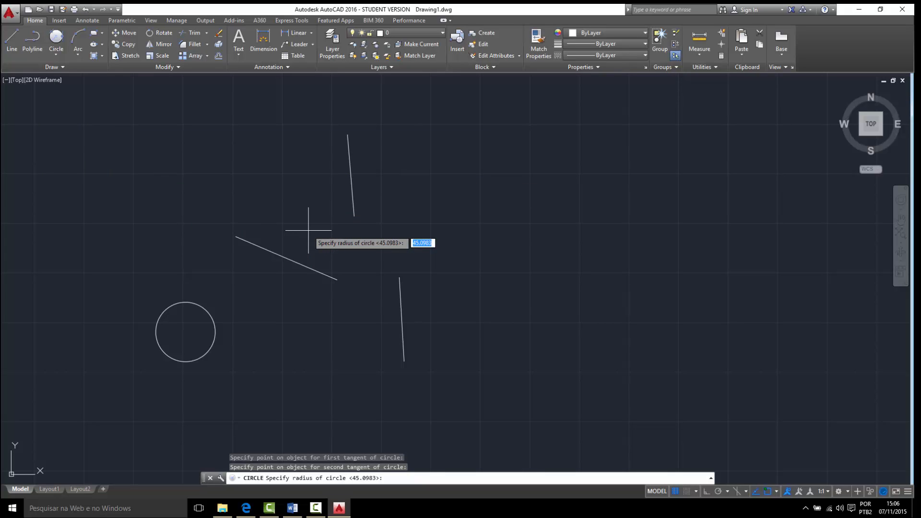
pyautogui.press('Return')
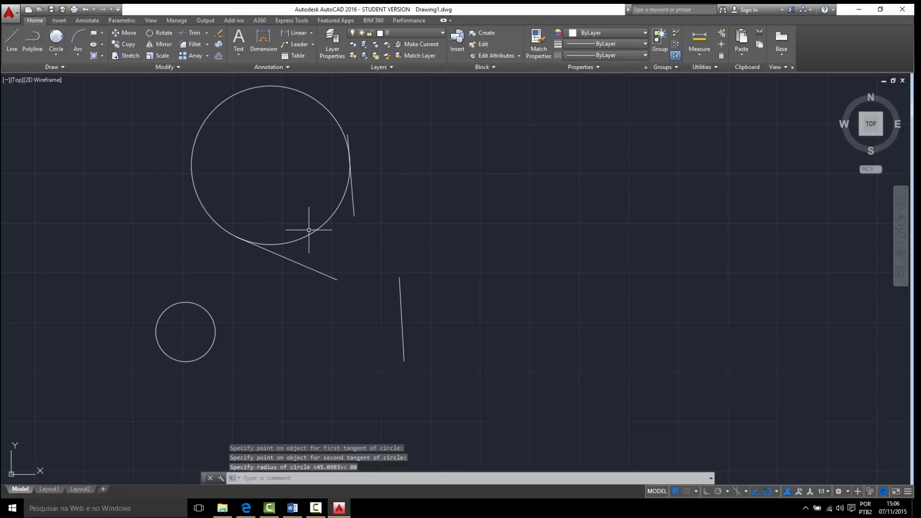
pyautogui.moveTo(313, 196); pyautogui.dragTo(349, 222, button='middle')
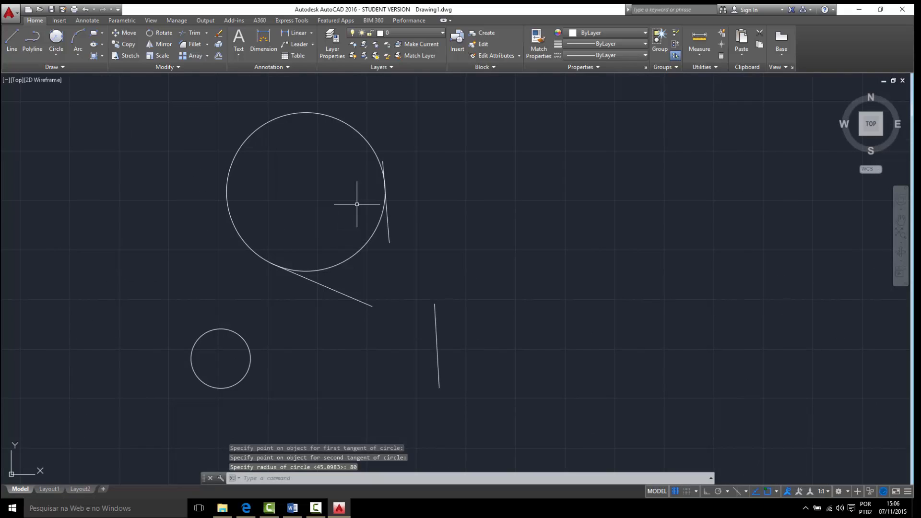
pyautogui.click(67, 55)
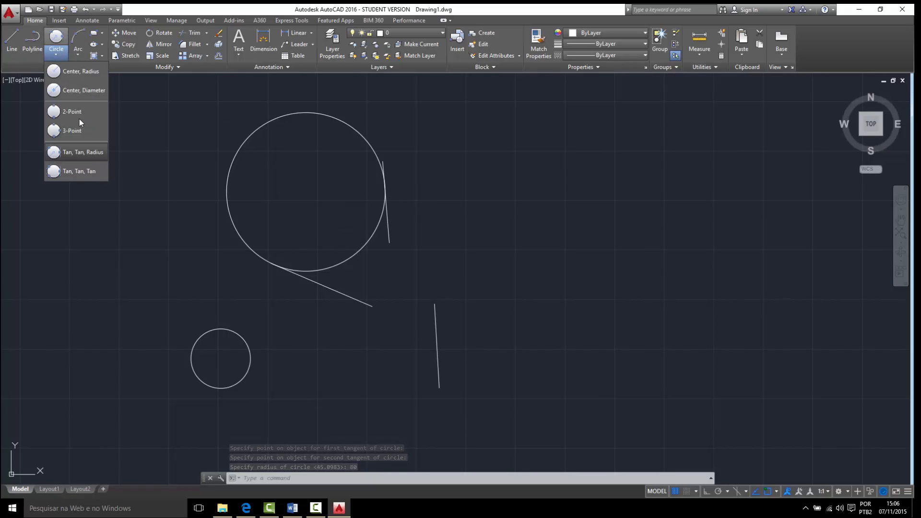
pyautogui.click(77, 171)
pyautogui.moveTo(559, 200); pyautogui.dragTo(510, 217, button='middle')
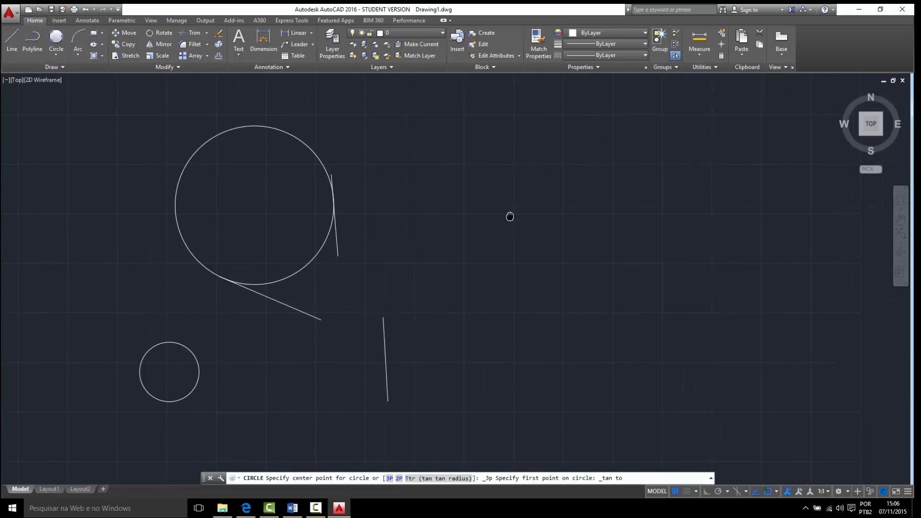
# - Draw a line about 142 units long, rising at about 28 degrees, in the empty area right of the large circle
pyautogui.click(12, 38)
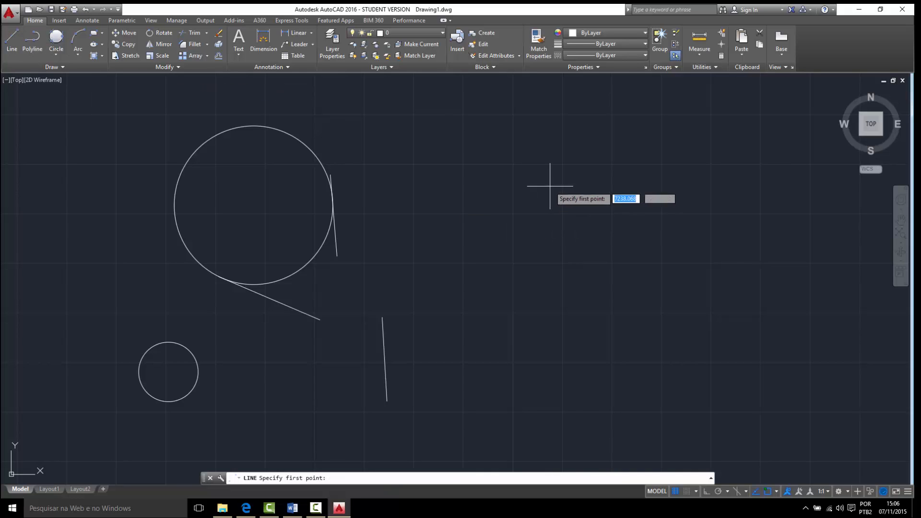
pyautogui.moveTo(549, 186); pyautogui.dragTo(487, 239, button='middle')
pyautogui.click(347, 206)
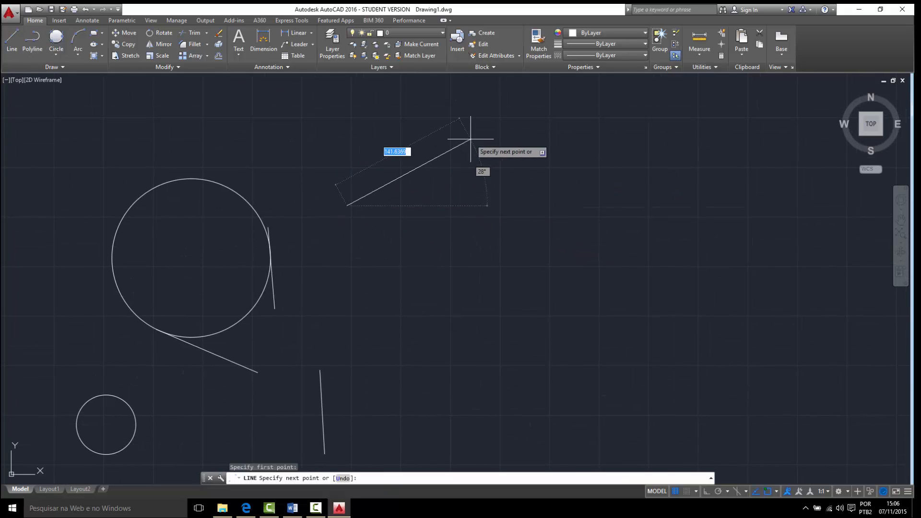
pyautogui.click(470, 139)
pyautogui.press('Return')
# - Draw two more separate lines, one sloping steeply down to the right and one sloping gently below, enclosing space for a circle
pyautogui.press('Return')
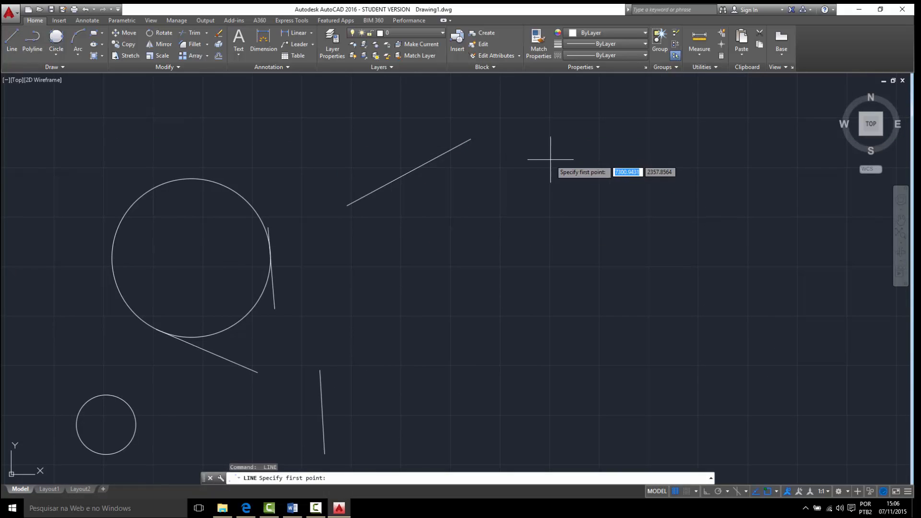
pyautogui.click(552, 160)
pyautogui.click(612, 264)
pyautogui.press('Return')
pyautogui.press('Return')
pyautogui.click(382, 327)
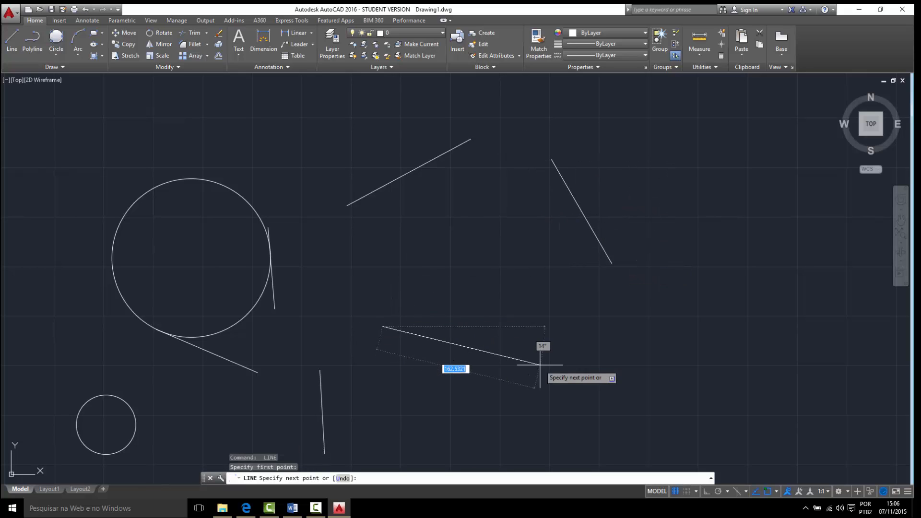
pyautogui.click(545, 365)
pyautogui.press('Escape')
# - Draw a Tan, Tan, Tan circle tangent to the three new lines
pyautogui.click(48, 38)
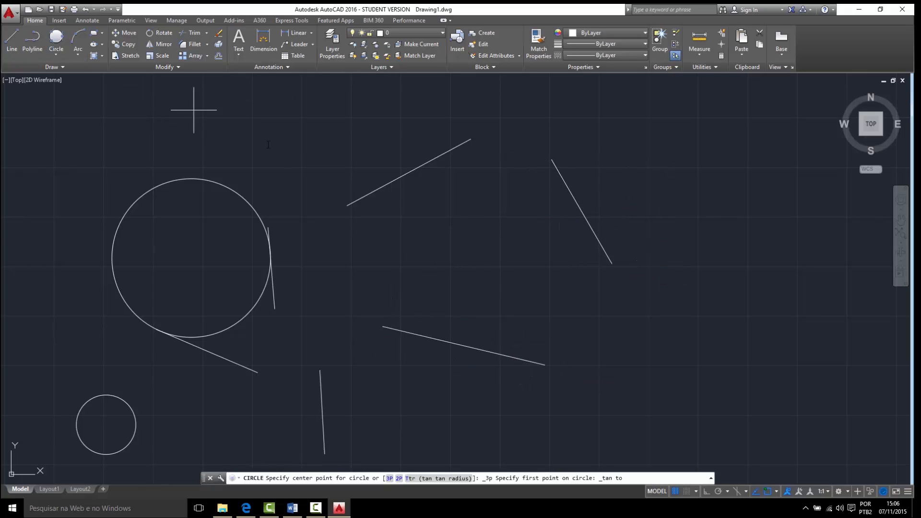
pyautogui.click(405, 174)
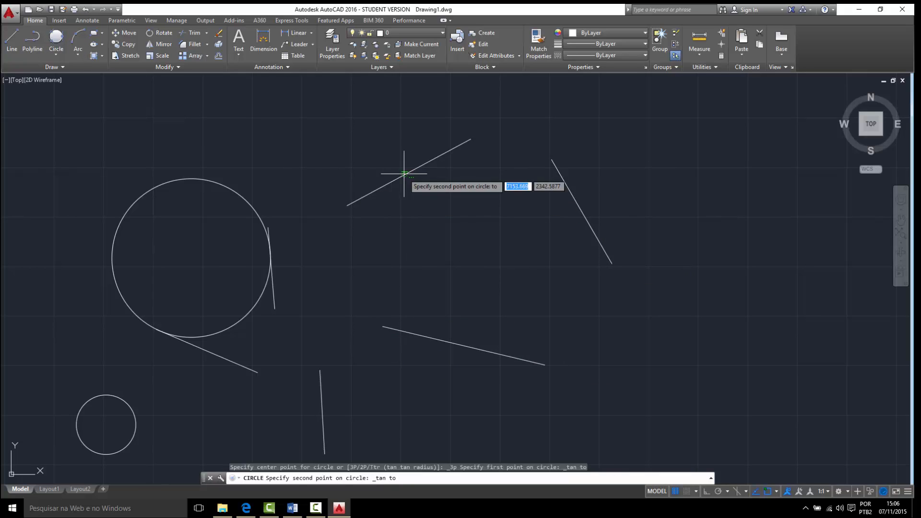
pyautogui.click(569, 196)
pyautogui.click(474, 349)
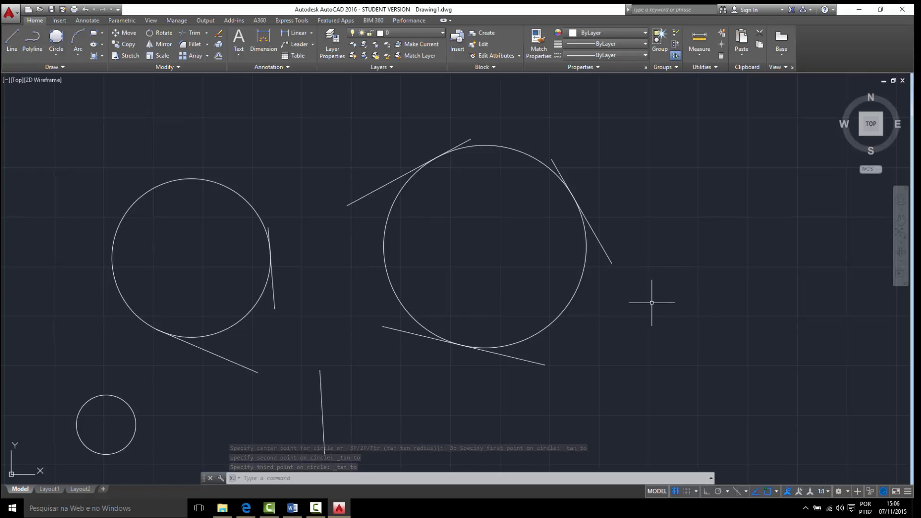
pyautogui.click(47, 54)
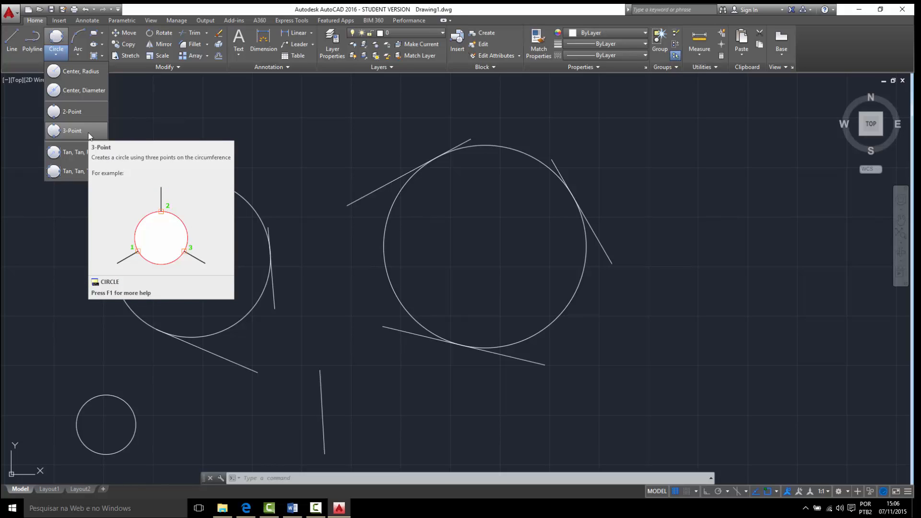
# - Draw a rectangle 40 wide and 80 high in an empty area of the drawing
pyautogui.scroll(-8, 365, 213)
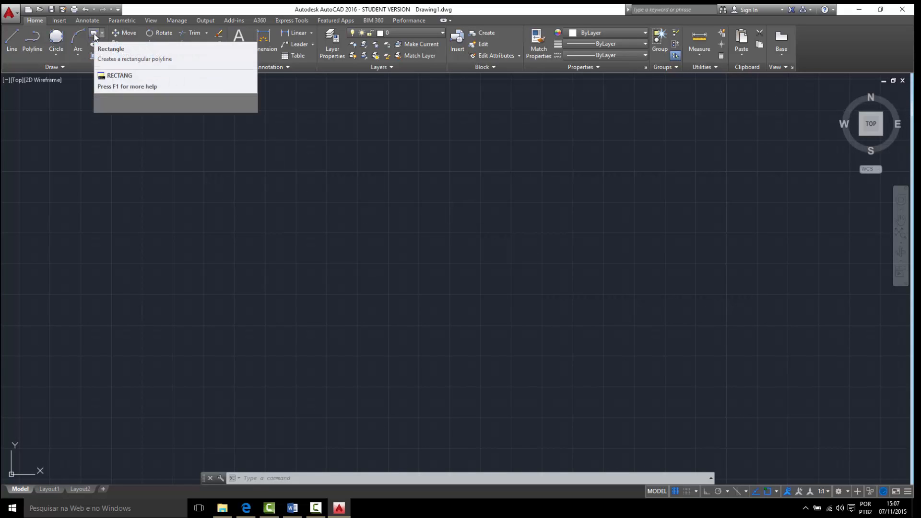
pyautogui.click(94, 34)
pyautogui.click(272, 312)
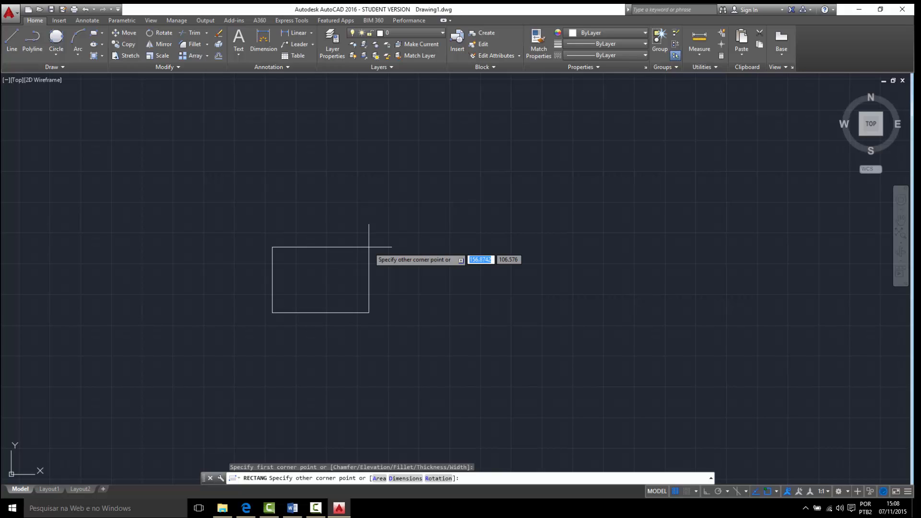
pyautogui.write('40')
pyautogui.press('Tab')
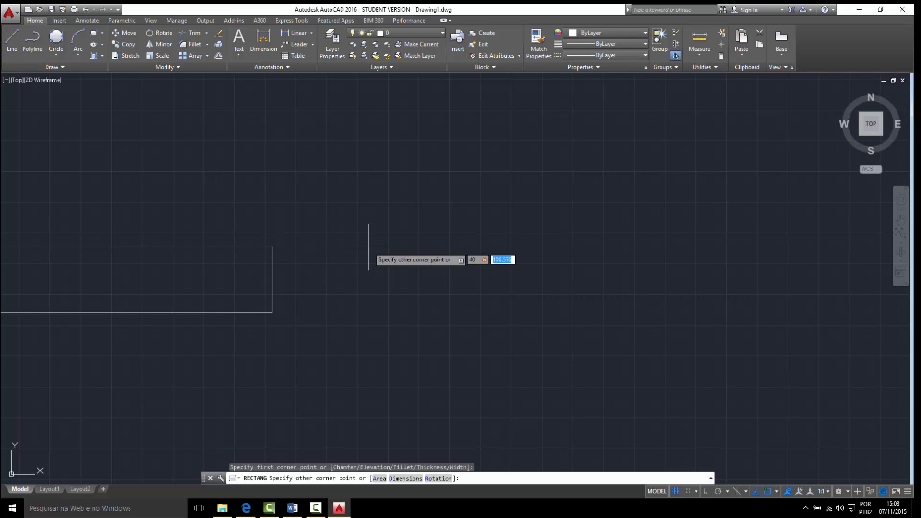
pyautogui.write('80')
pyautogui.press('Return')
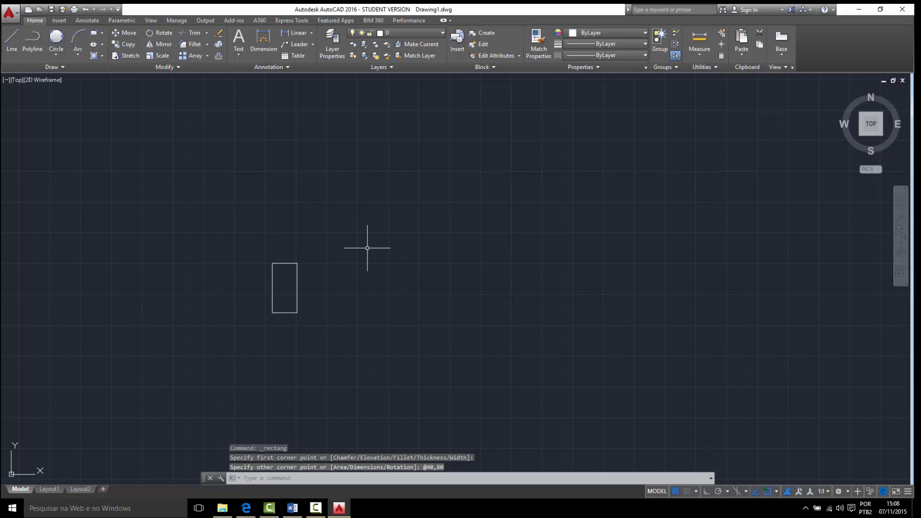
# - Draw a second rectangle 70 wide and 30 high to the right of the first one
pyautogui.scroll(2, 287, 302)
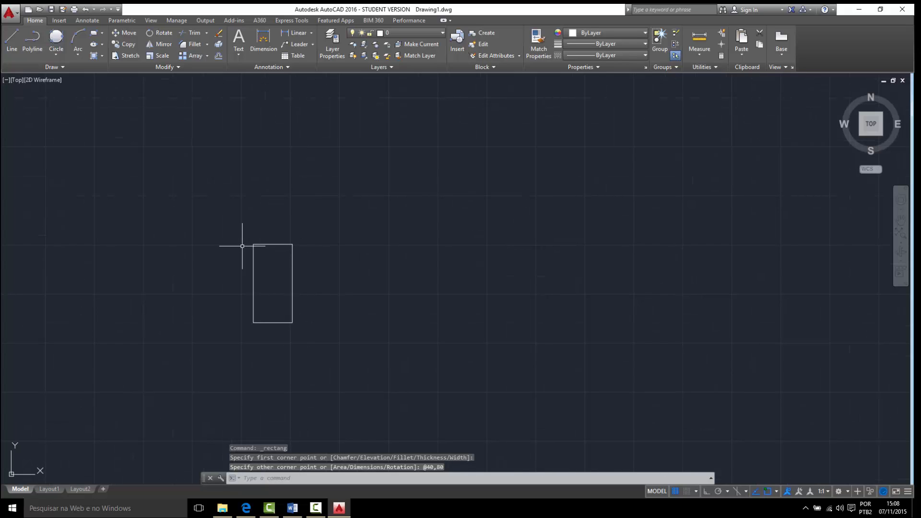
pyautogui.click(94, 36)
pyautogui.click(399, 320)
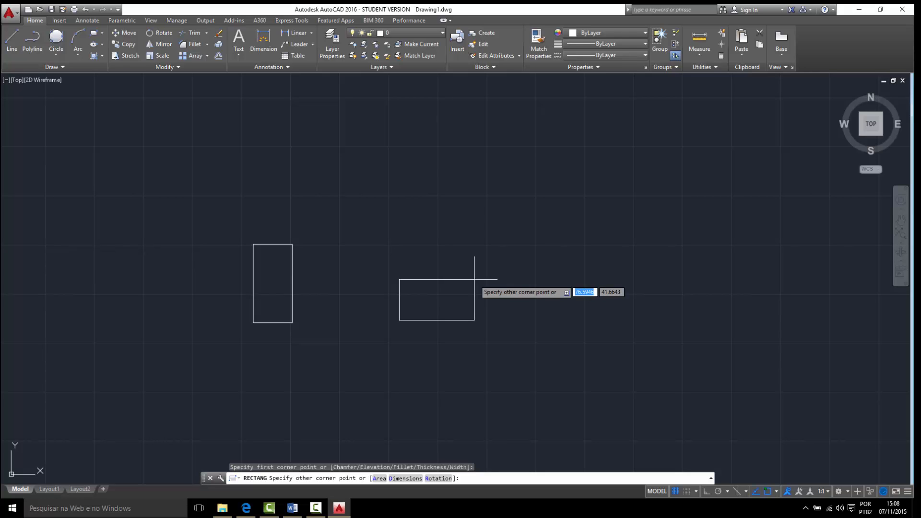
pyautogui.write('70')
pyautogui.press('Tab')
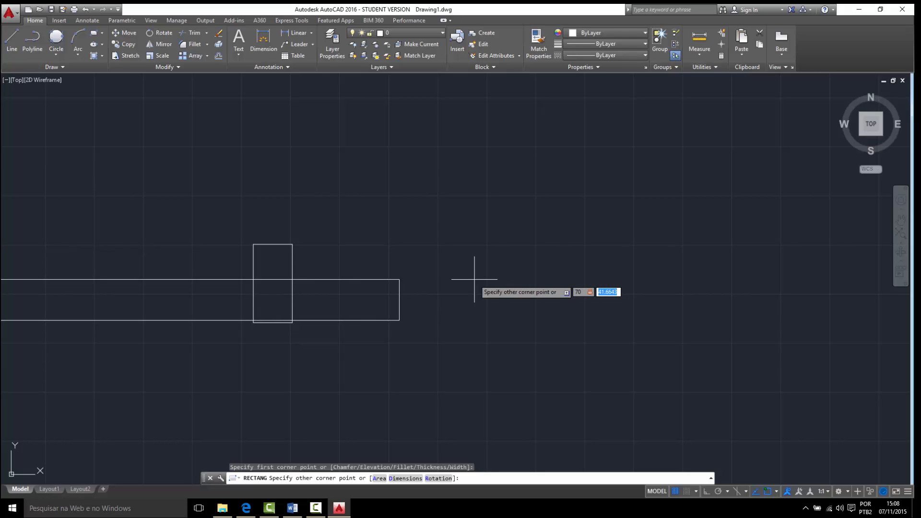
pyautogui.write('30')
pyautogui.press('Return')
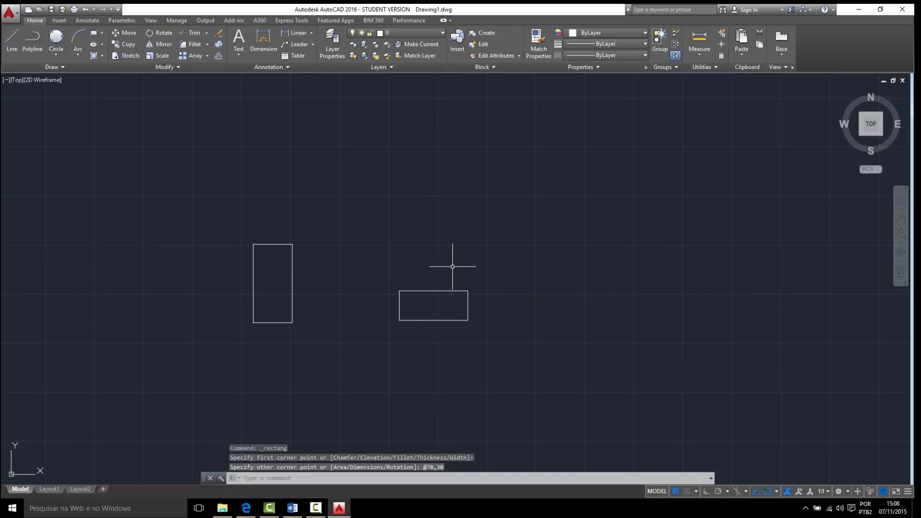
# - Draw an 8-sided polygon above the rectangles, inscribed in a circle with a radius of 60
pyautogui.moveTo(408, 215); pyautogui.dragTo(376, 226, button='middle')
pyautogui.click(104, 33)
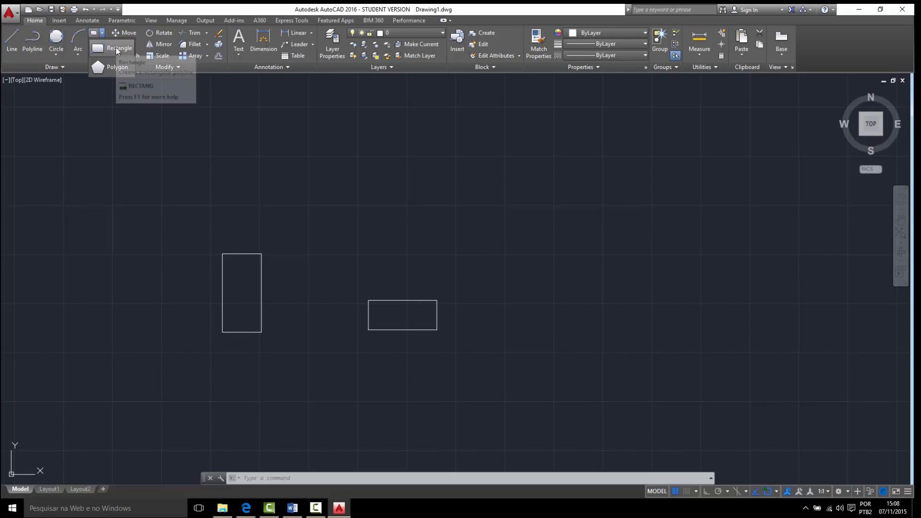
pyautogui.click(114, 67)
pyautogui.moveTo(409, 202)
pyautogui.mouseDown(button='middle')
pyautogui.moveTo(385, 214)
pyautogui.moveTo(373, 250)
pyautogui.mouseUp(button='middle')
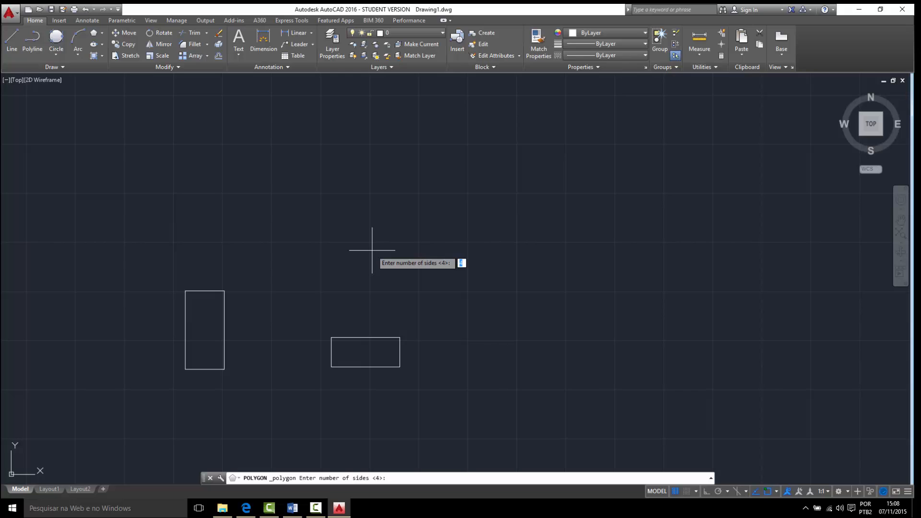
pyautogui.press('Return')
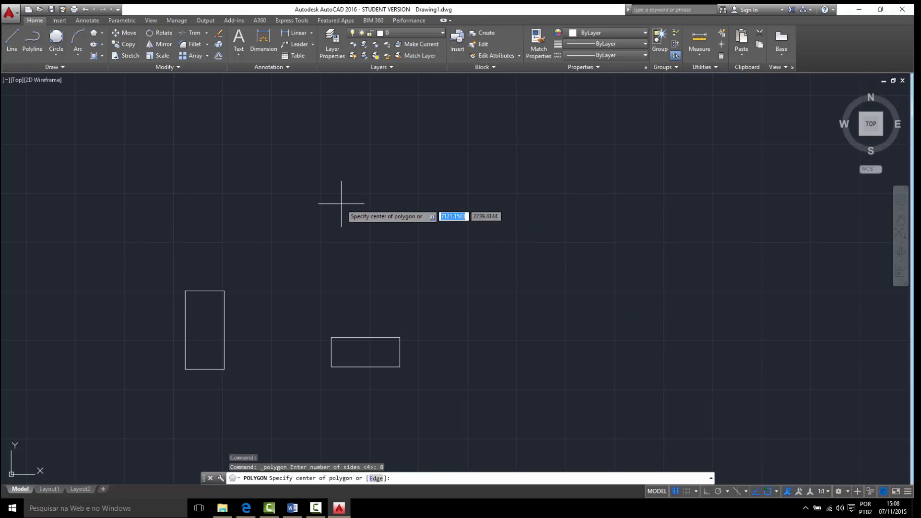
pyautogui.moveTo(333, 199)
pyautogui.mouseDown(button='middle')
pyautogui.moveTo(438, 300)
pyautogui.moveTo(427, 289)
pyautogui.mouseUp(button='middle')
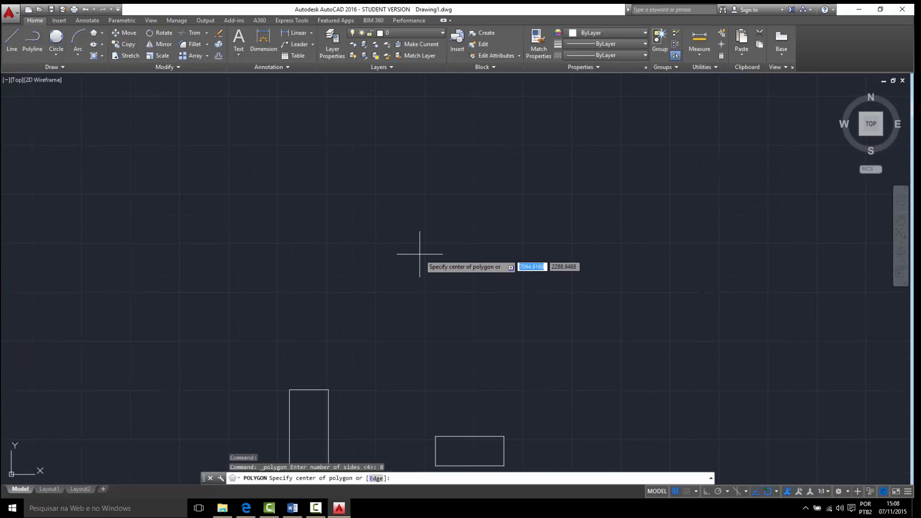
pyautogui.click(406, 223)
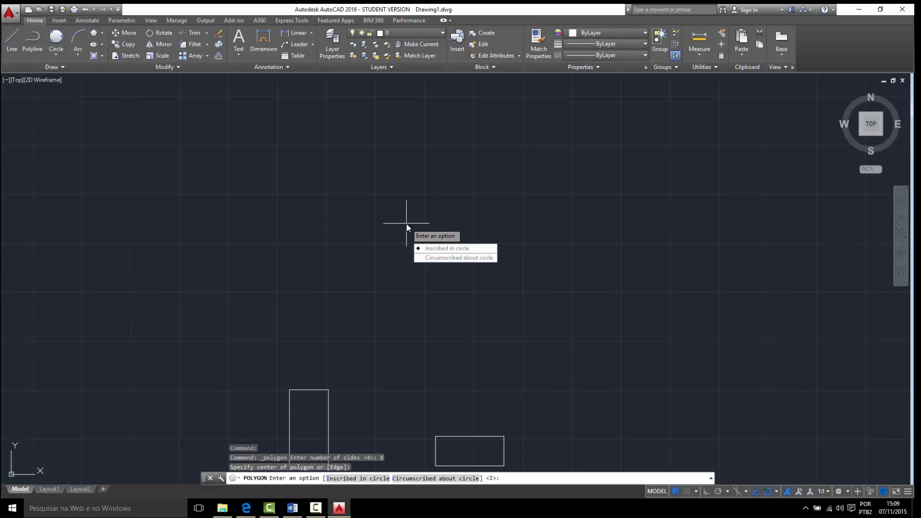
pyautogui.click(441, 249)
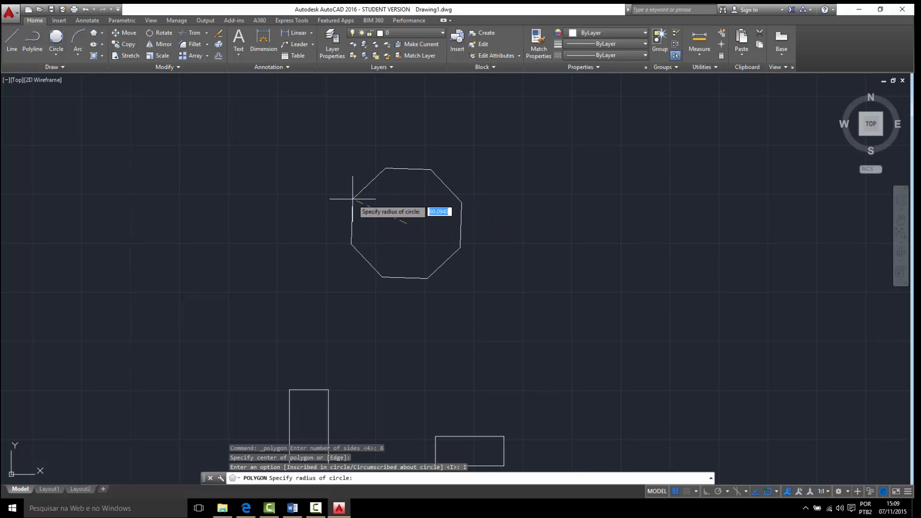
pyautogui.write('60')
pyautogui.press('Return')
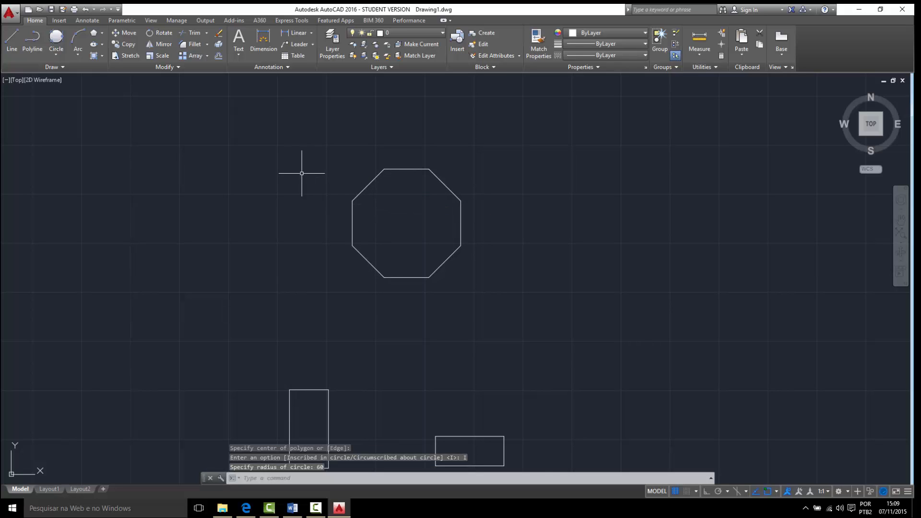
# - Draw a Center, Radius circle from the octagon's centre out to its upper-left corner, with a radius of 60
pyautogui.click(62, 54)
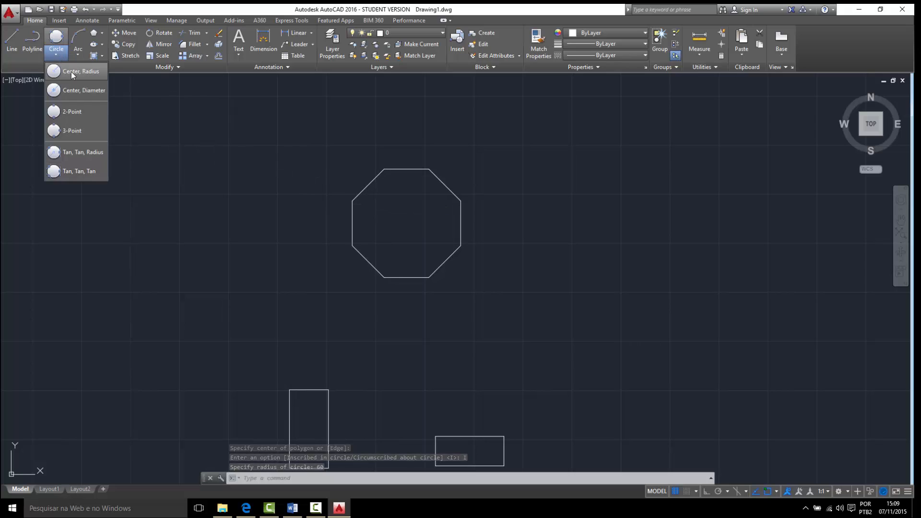
pyautogui.click(71, 71)
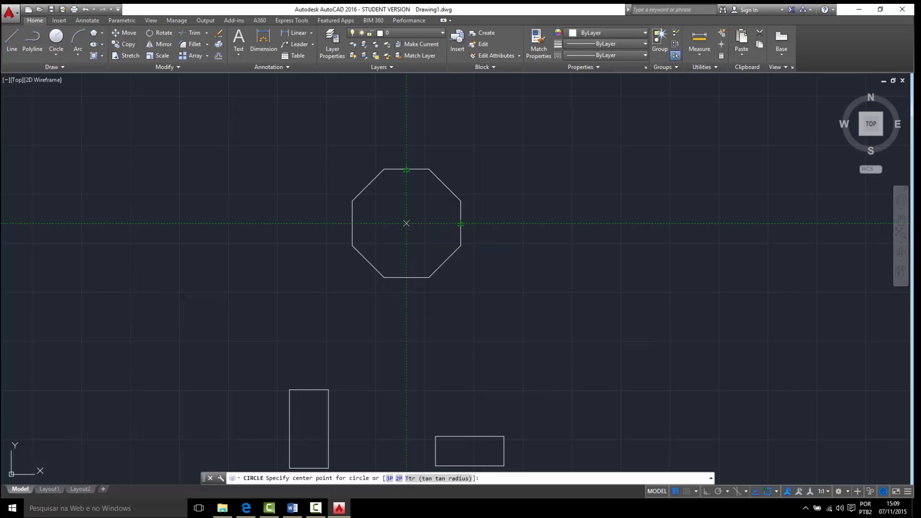
pyautogui.click(407, 223)
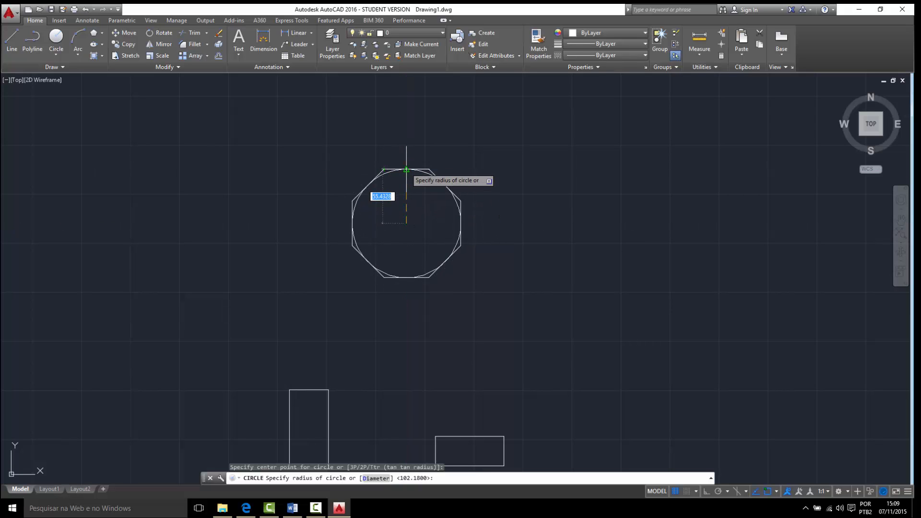
pyautogui.write('60')
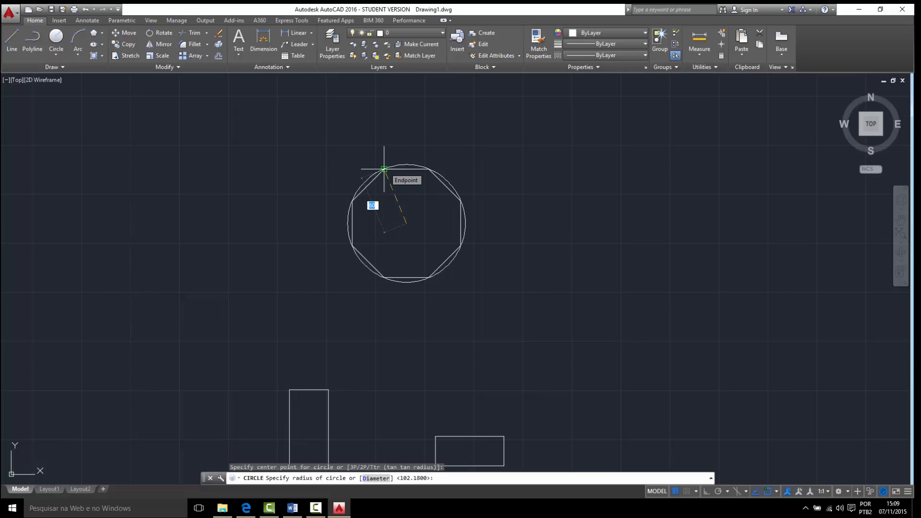
pyautogui.press('Return')
# - Select the circle around the octagon to compare it with the polygon's corners, and clear the selection
pyautogui.scroll(4, 384, 204)
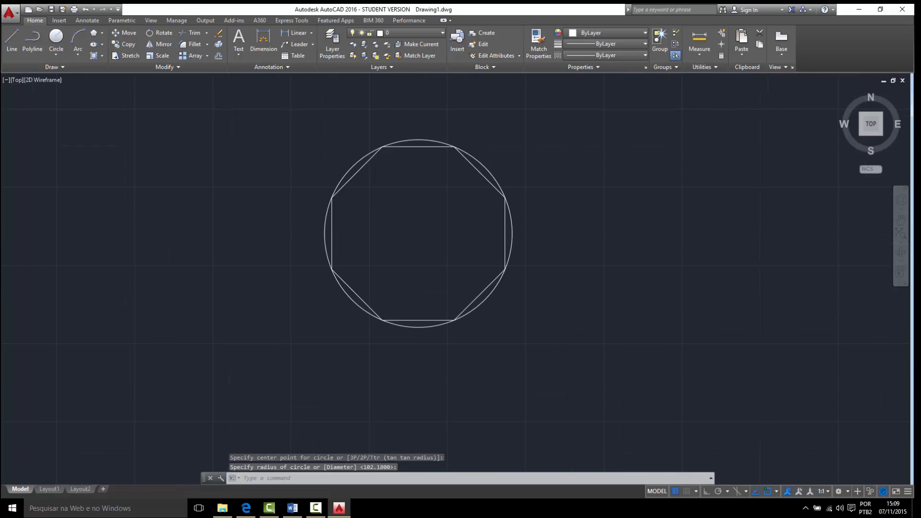
pyautogui.moveTo(387, 200); pyautogui.dragTo(341, 248, button='middle')
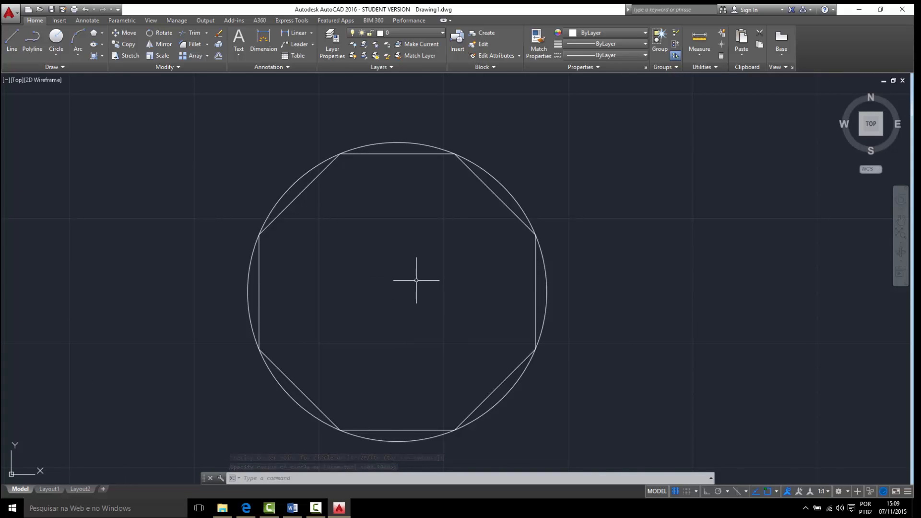
pyautogui.click(295, 189)
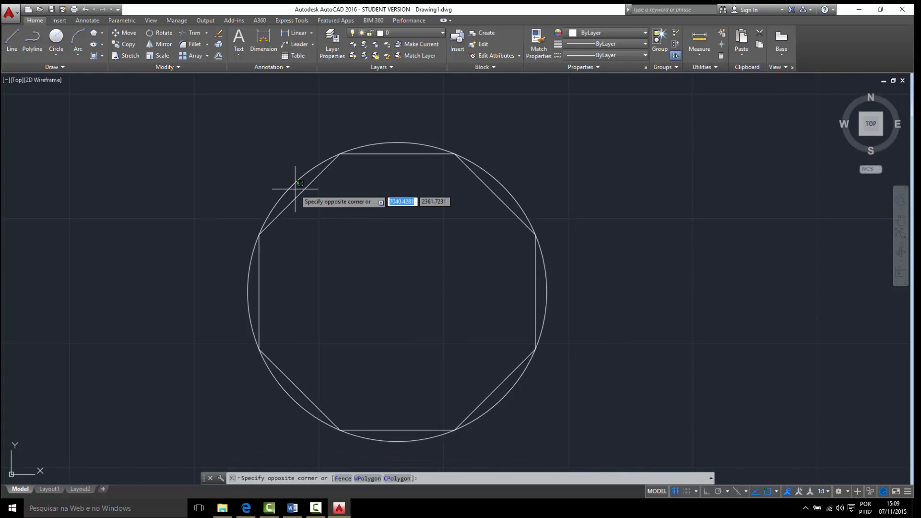
pyautogui.click(267, 187)
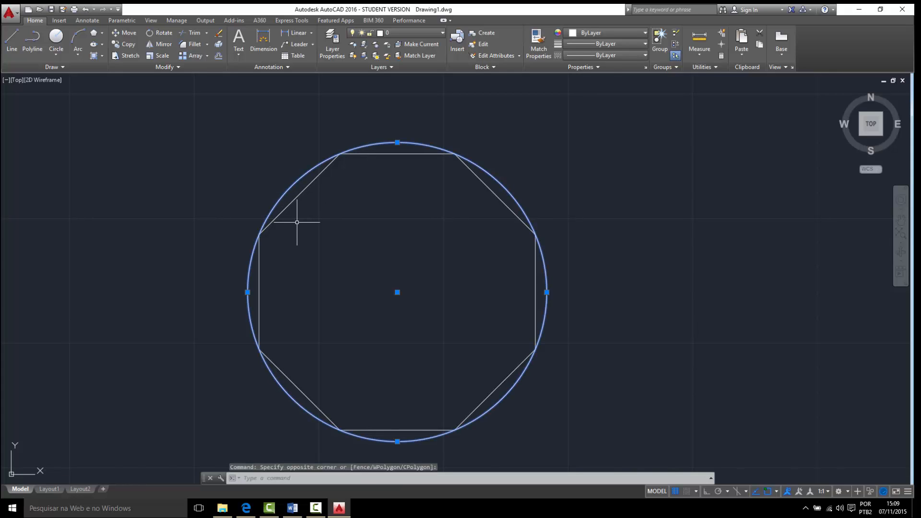
pyautogui.press('Escape')
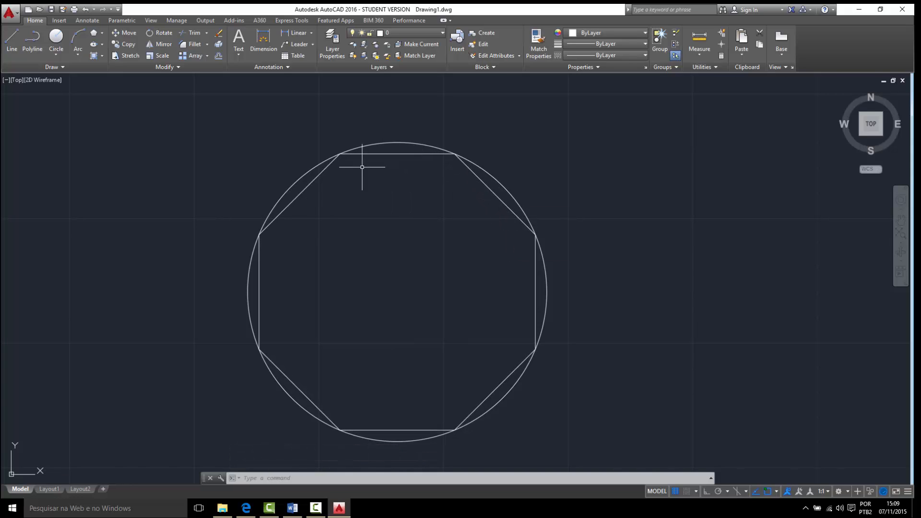
# - Draw an 8-sided polygon to the right of the first octagon, circumscribed about a circle with a radius of 60
pyautogui.moveTo(239, 189)
pyautogui.mouseDown(button='middle')
pyautogui.moveTo(224, 212)
pyautogui.moveTo(199, 199)
pyautogui.mouseUp(button='middle')
pyautogui.scroll(-2, 226, 206)
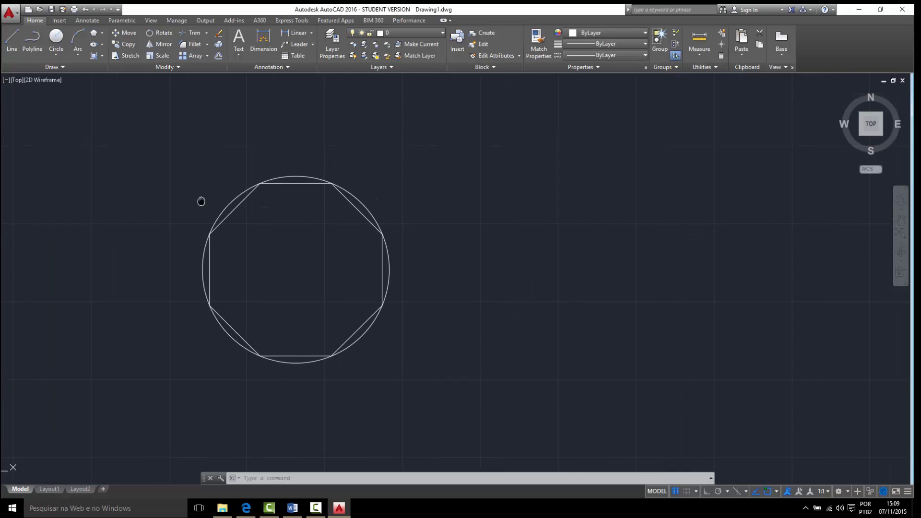
pyautogui.click(93, 35)
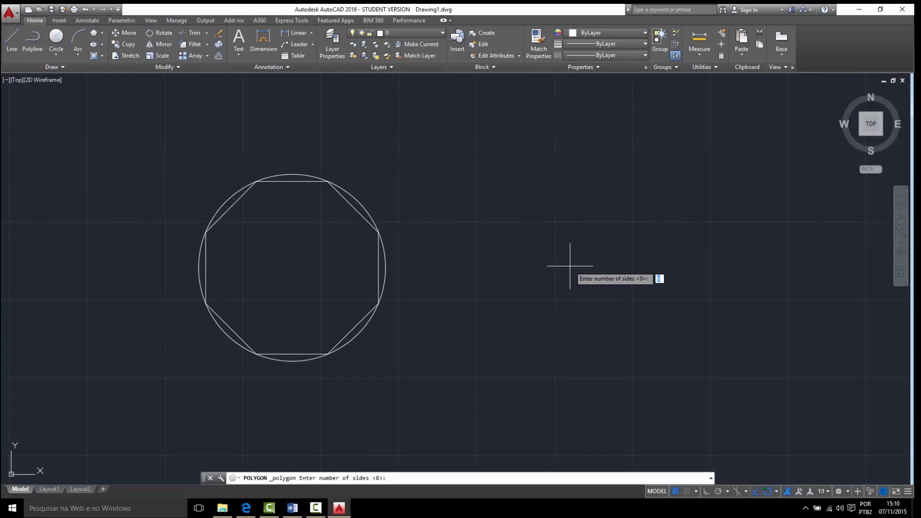
pyautogui.press('Return')
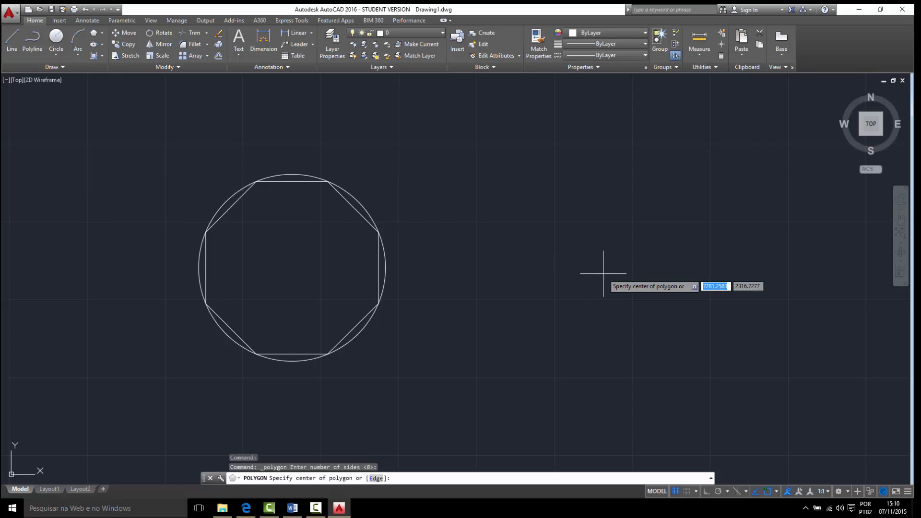
pyautogui.click(607, 274)
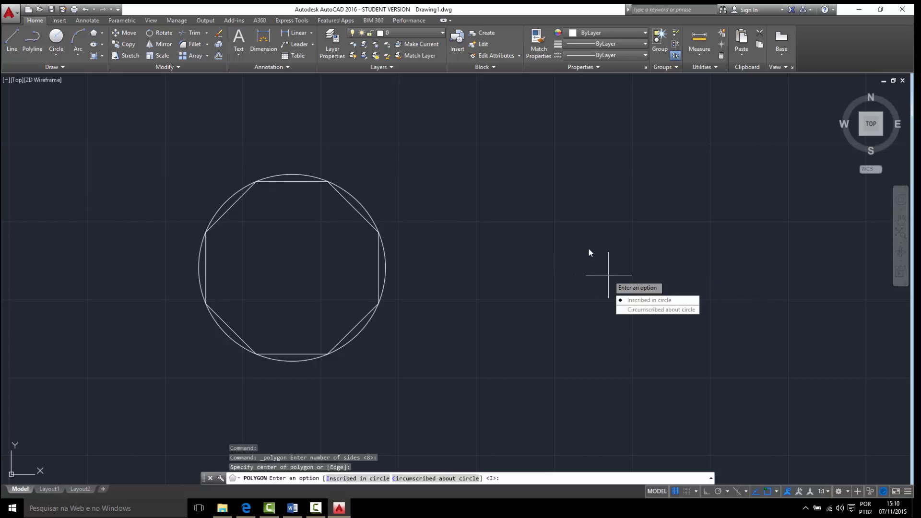
pyautogui.click(648, 311)
pyautogui.write('6')
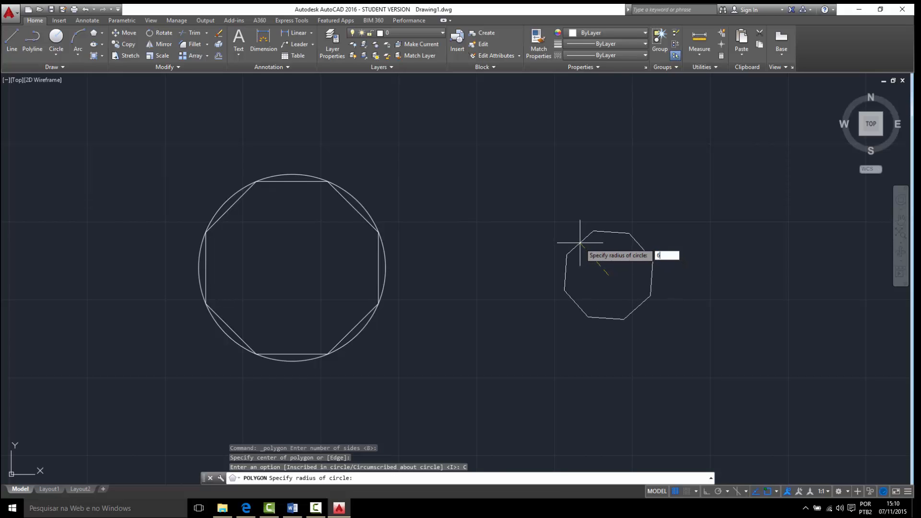
pyautogui.write('0')
pyautogui.press('Return')
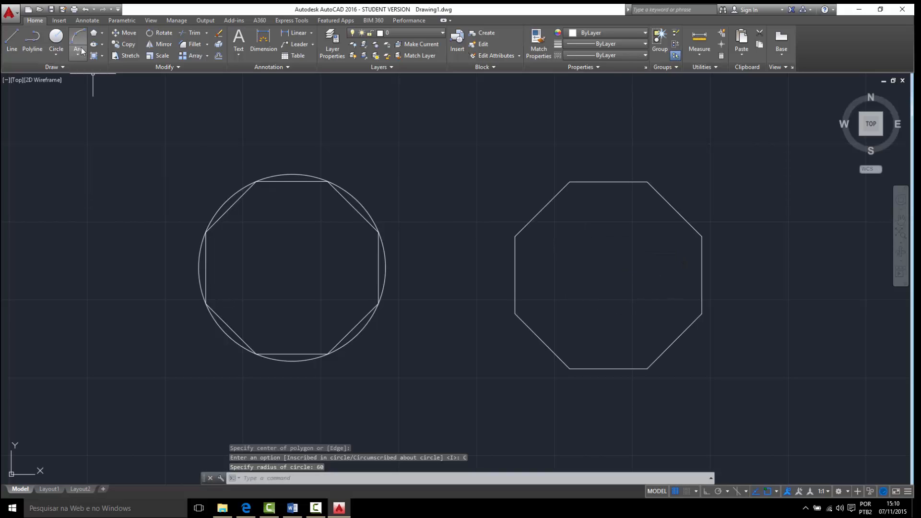
# - Draw a circle with a radius of 60 from the centre of the circumscribed octagon, located by tracking its side midpoints
pyautogui.click(56, 38)
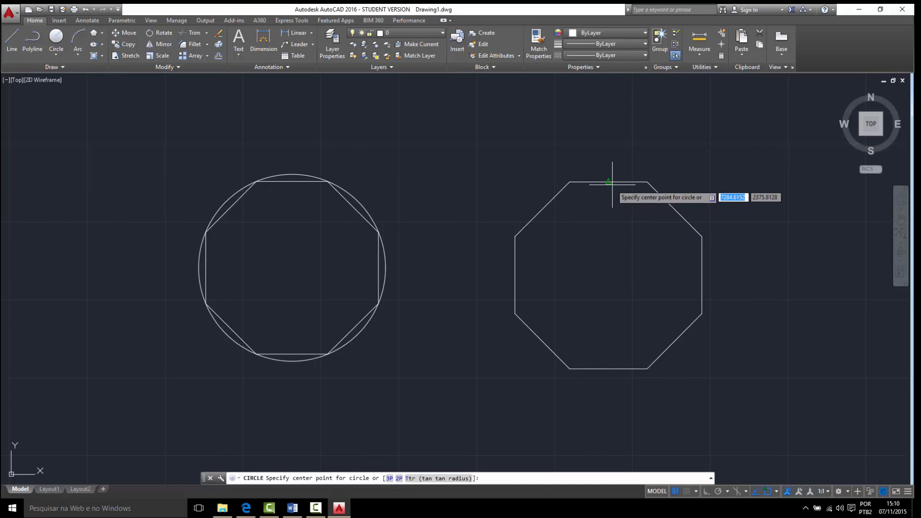
pyautogui.moveTo(608, 182)
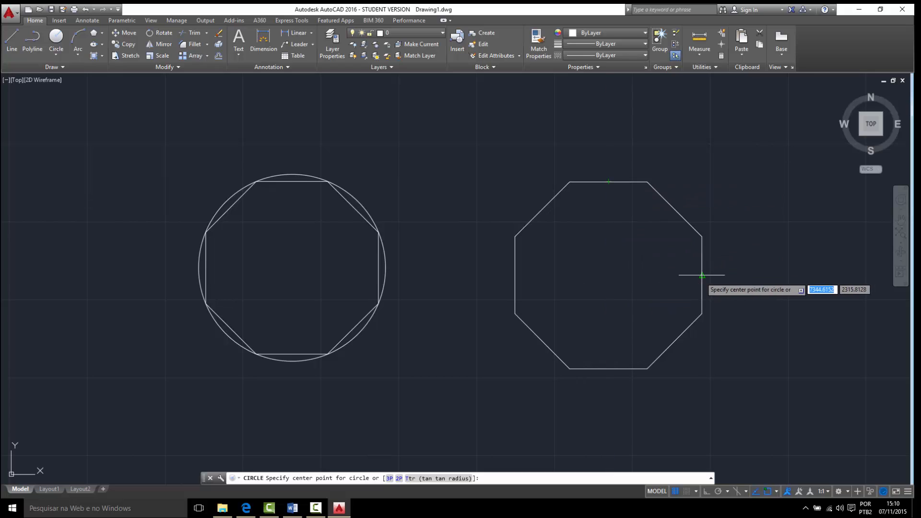
pyautogui.click(608, 275)
pyautogui.write('60')
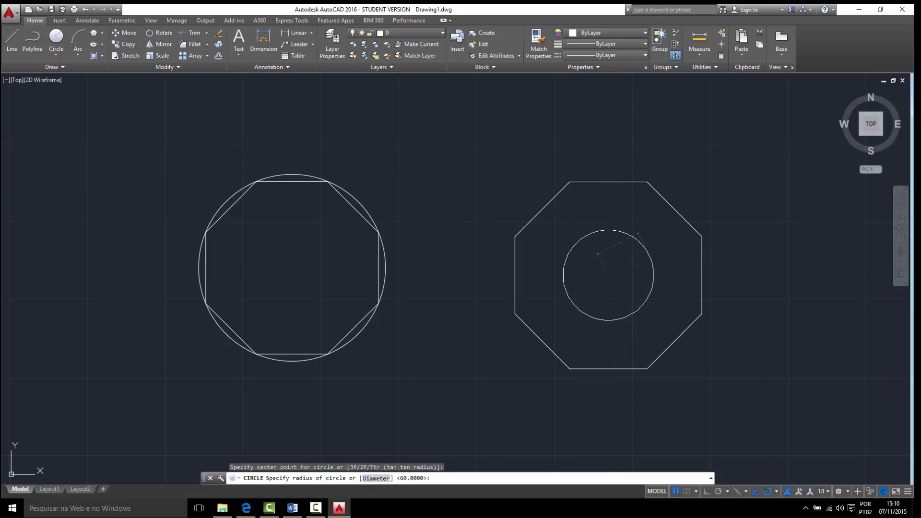
pyautogui.press('Return')
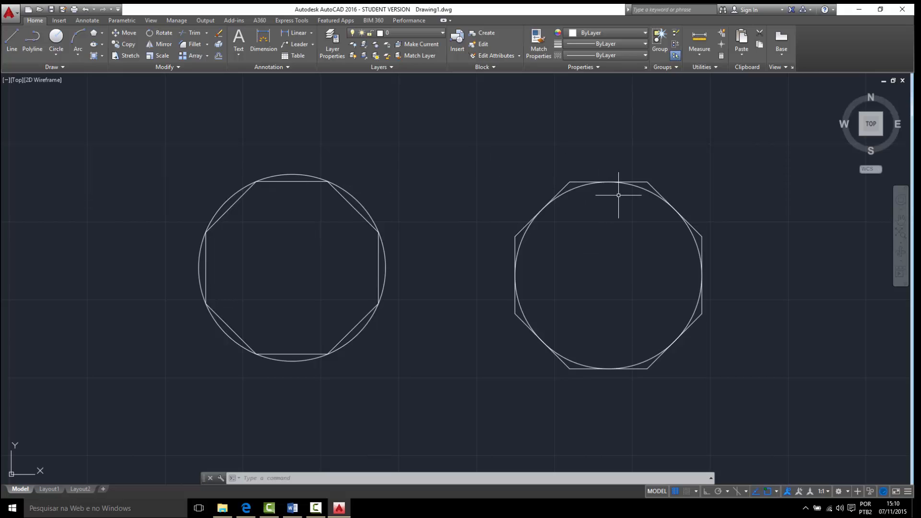
# - Draw a Center ellipse in an empty area with Ortho on, using half-axes of 30 vertically and 70 horizontally
pyautogui.scroll(-2, 703, 387)
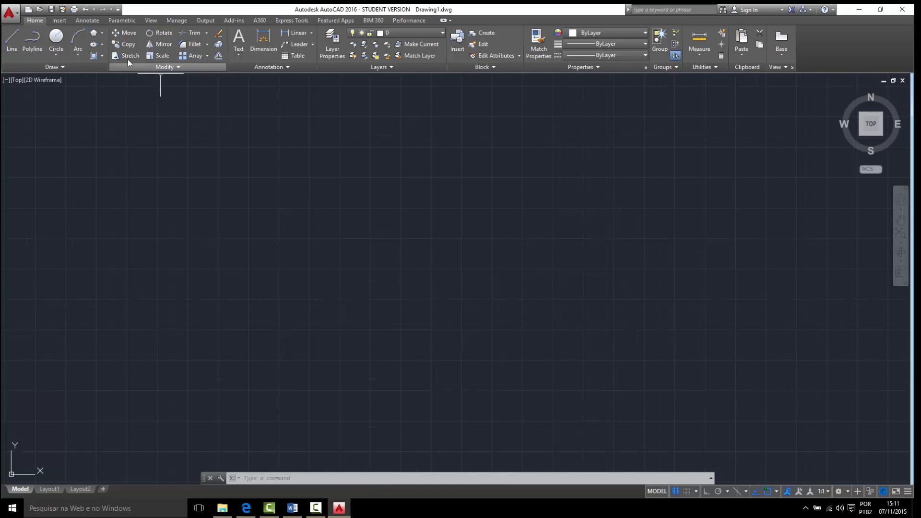
pyautogui.click(95, 44)
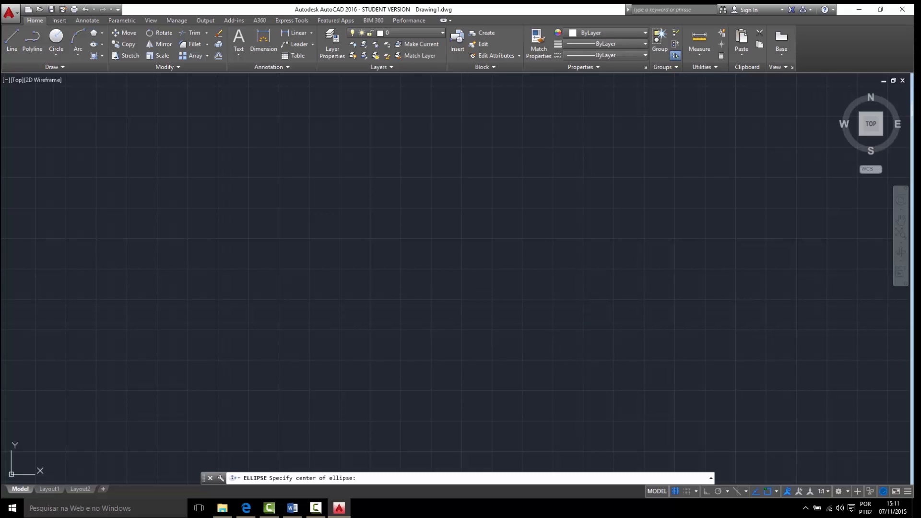
pyautogui.click(449, 289)
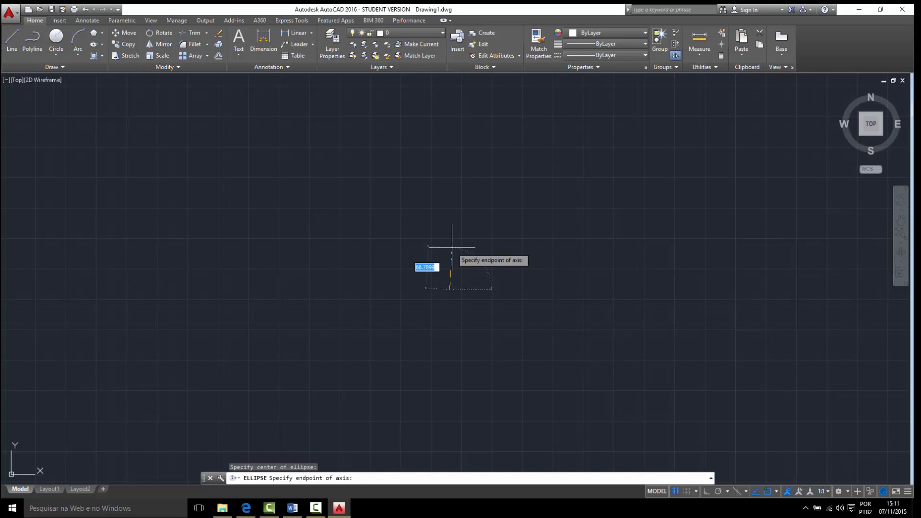
pyautogui.press('F8')
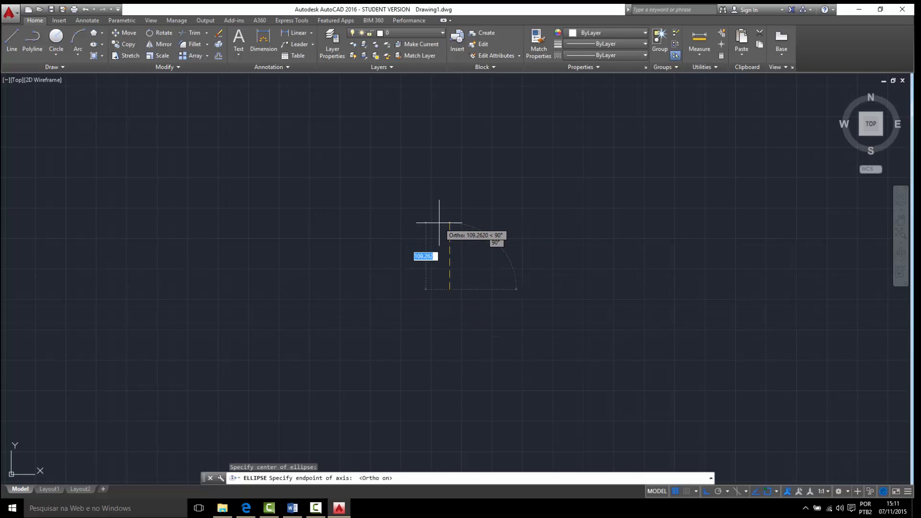
pyautogui.write('30')
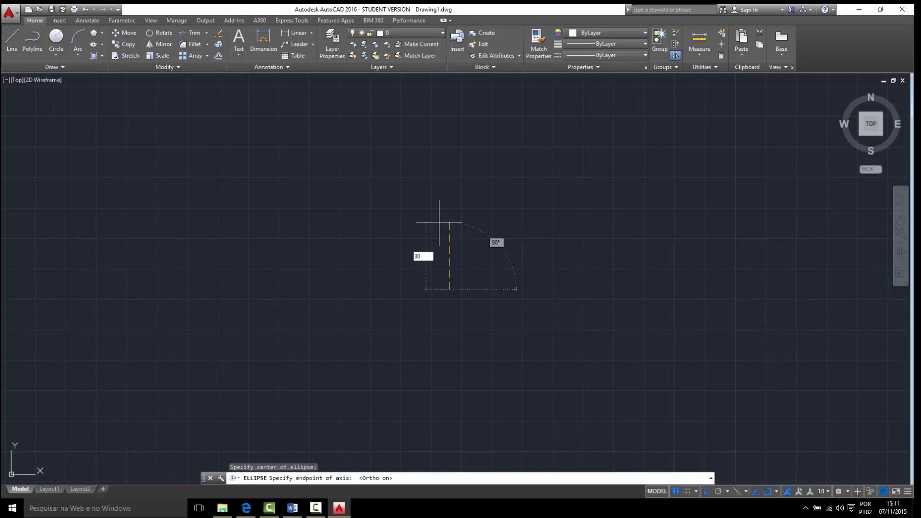
pyautogui.press('Return')
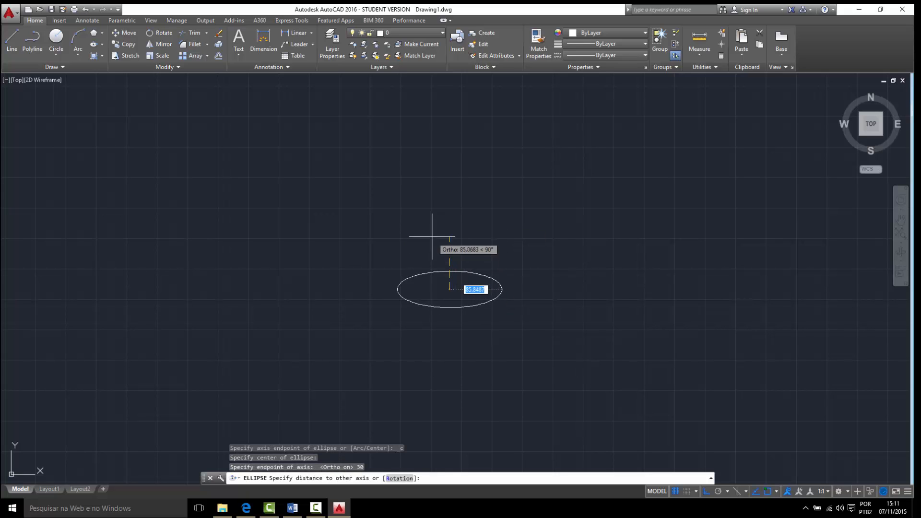
pyautogui.scroll(2, 432, 298)
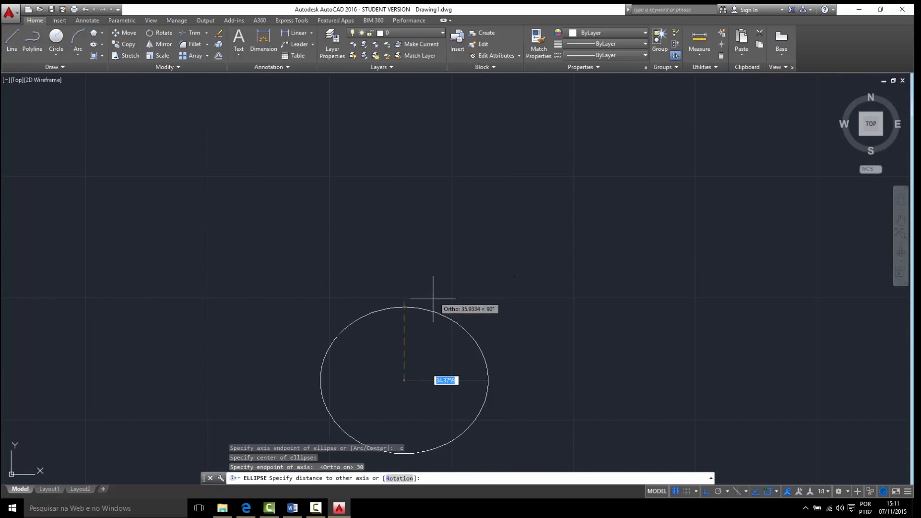
pyautogui.moveTo(432, 299)
pyautogui.mouseDown(button='middle')
pyautogui.moveTo(426, 296)
pyautogui.moveTo(439, 225)
pyautogui.mouseUp(button='middle')
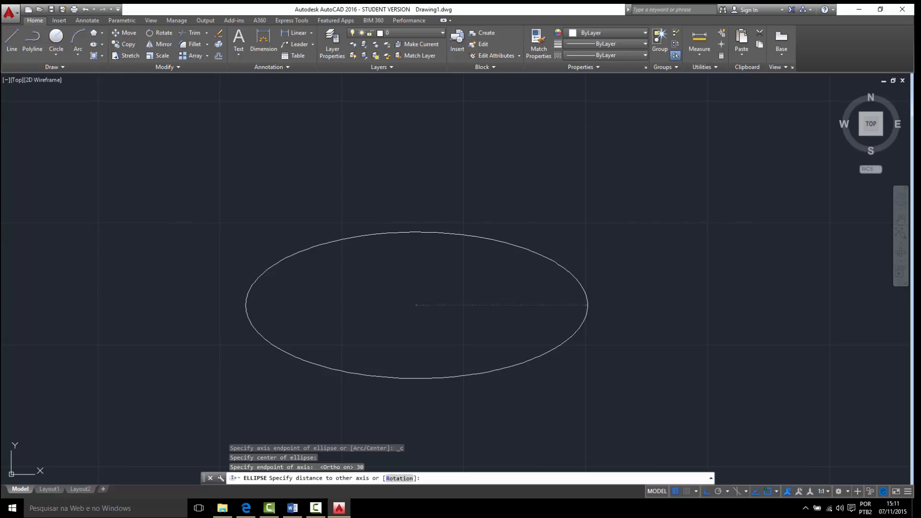
pyautogui.write('70')
pyautogui.press('Return')
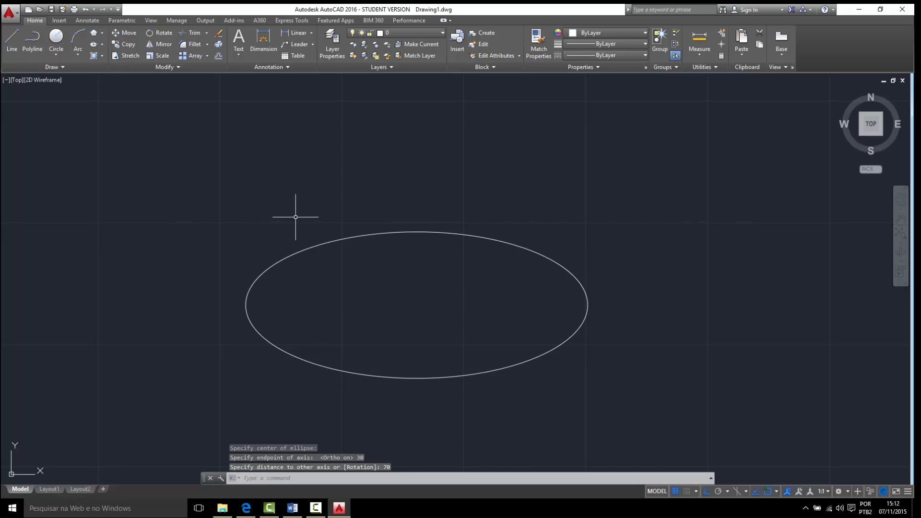
# - Start a line from the centre point of the ellipse
pyautogui.click(14, 36)
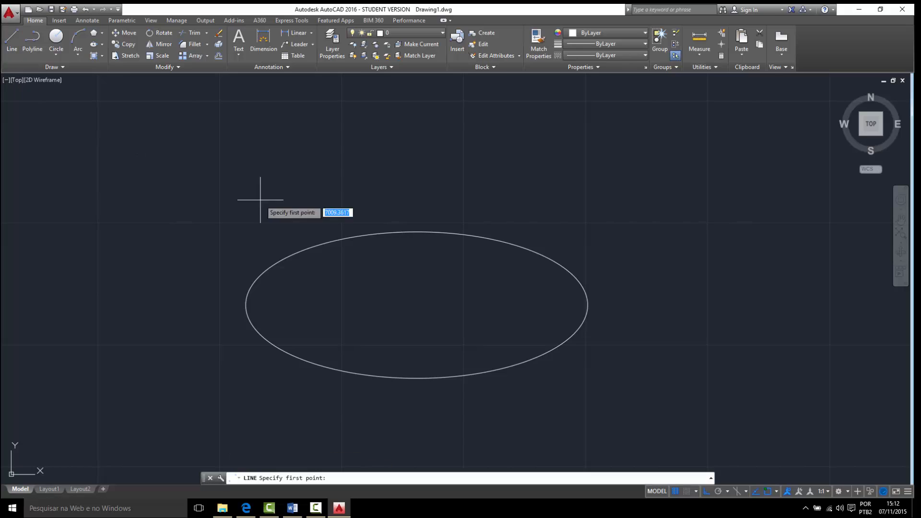
pyautogui.click(417, 305)
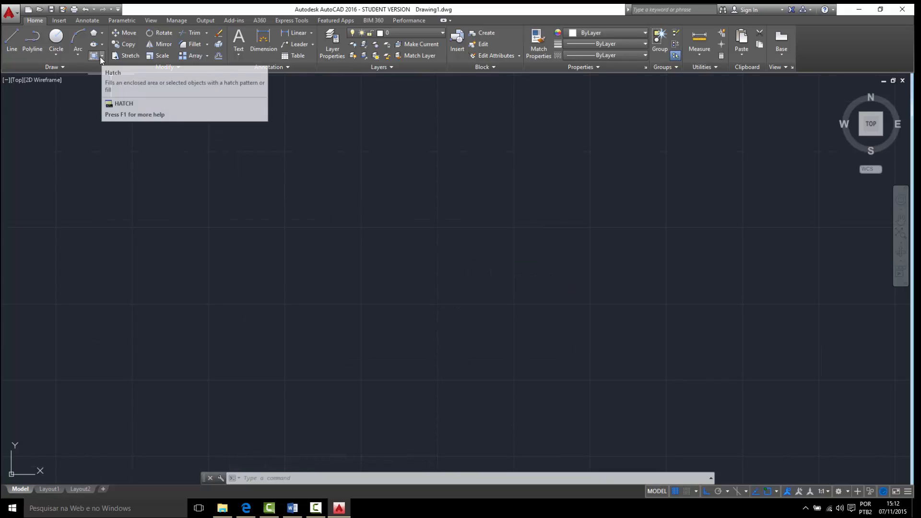
pyautogui.click(101, 57)
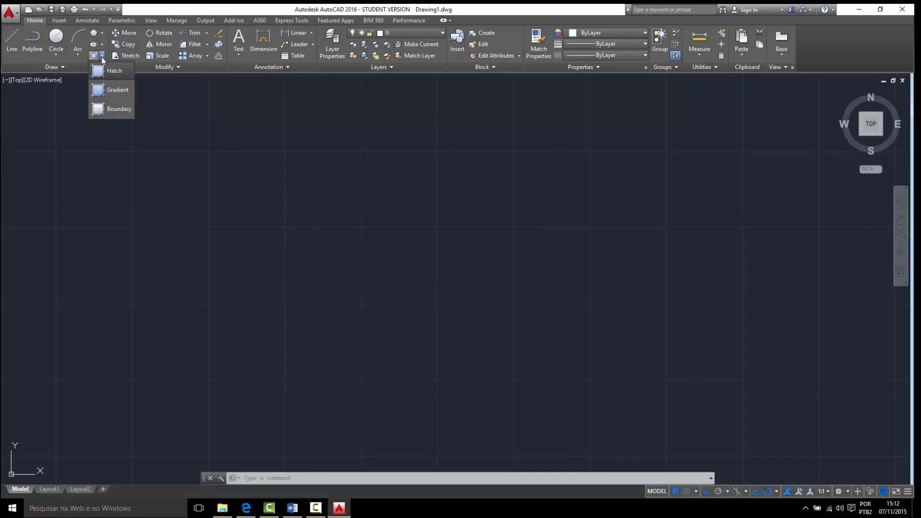
pyautogui.click(102, 57)
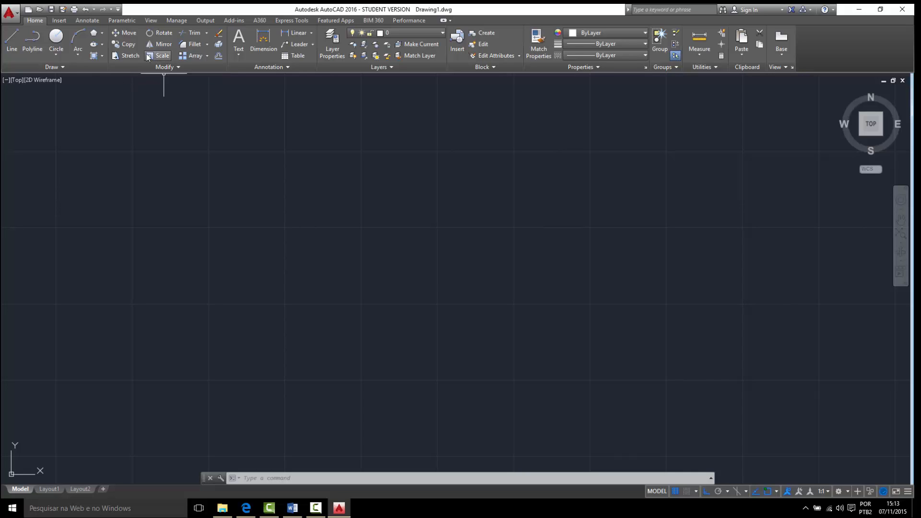
# - Draw a rectangle 40 wide and 30 high in the empty drawing area
pyautogui.click(103, 33)
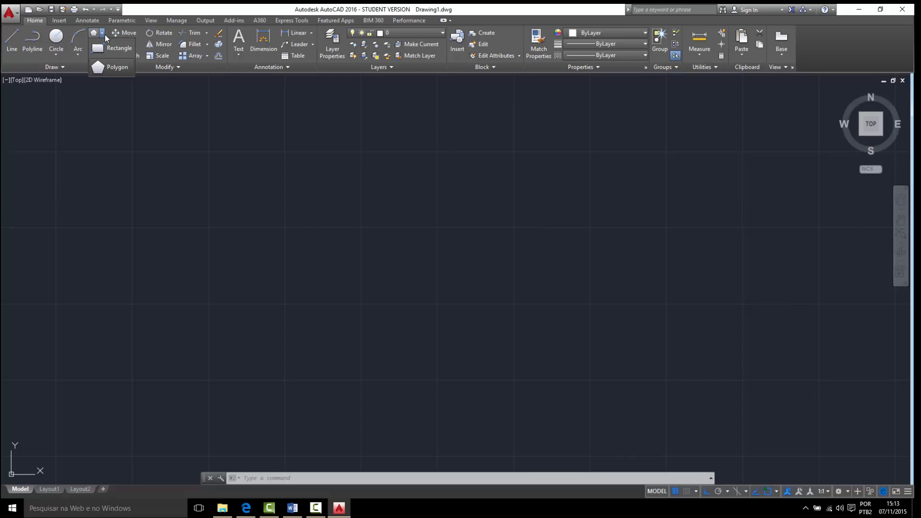
pyautogui.click(111, 46)
pyautogui.click(305, 294)
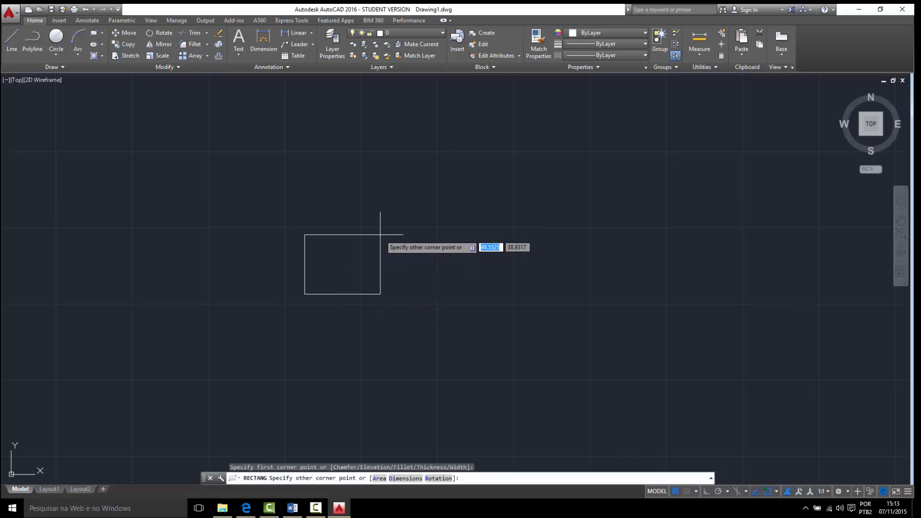
pyautogui.write('40')
pyautogui.press('Tab')
pyautogui.write('3')
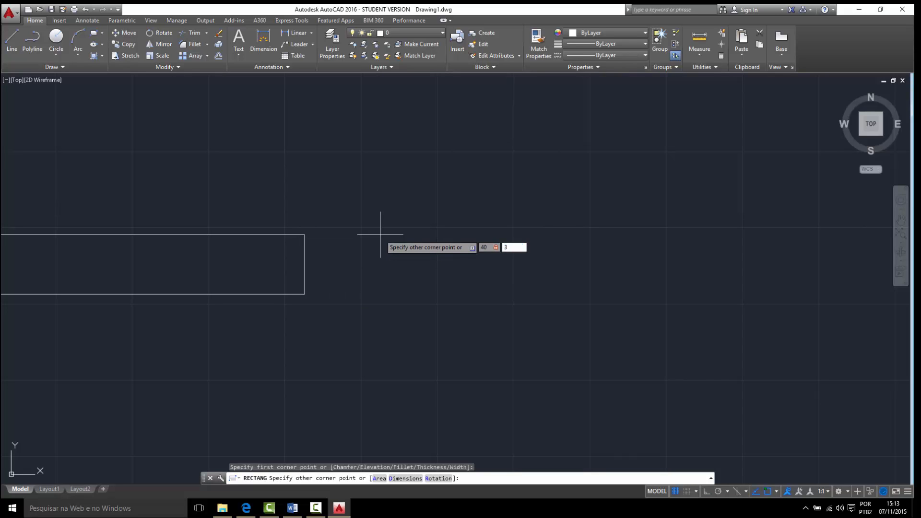
pyautogui.write('0')
pyautogui.press('Return')
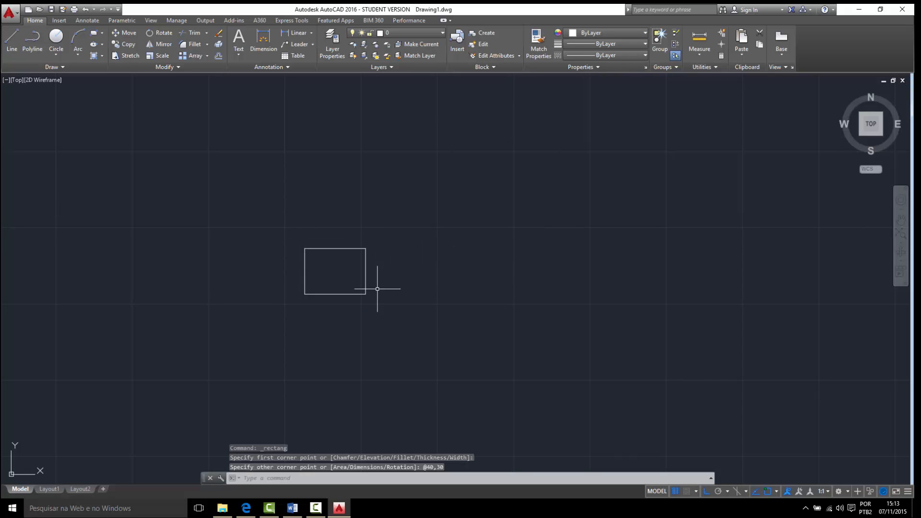
# - Start a hatch and preview the ANSI38 pattern inside the rectangle
pyautogui.scroll(4, 365, 290)
pyautogui.moveTo(286, 245); pyautogui.dragTo(381, 324, button='middle')
pyautogui.scroll(-2, 382, 298)
pyautogui.scroll(2, 381, 325)
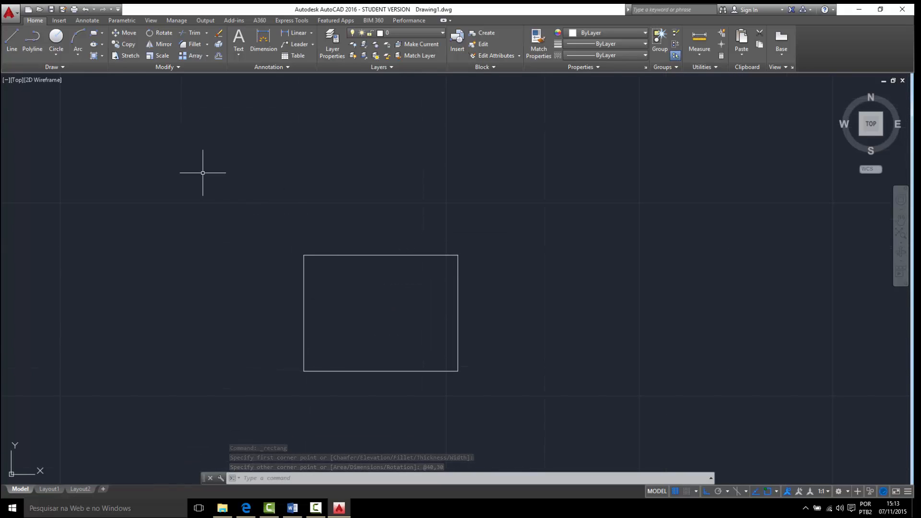
pyautogui.click(94, 55)
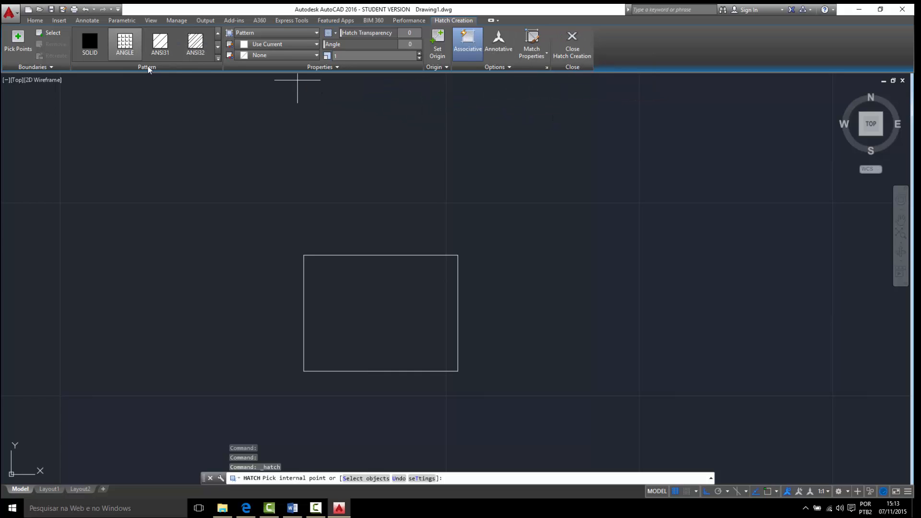
pyautogui.click(218, 48)
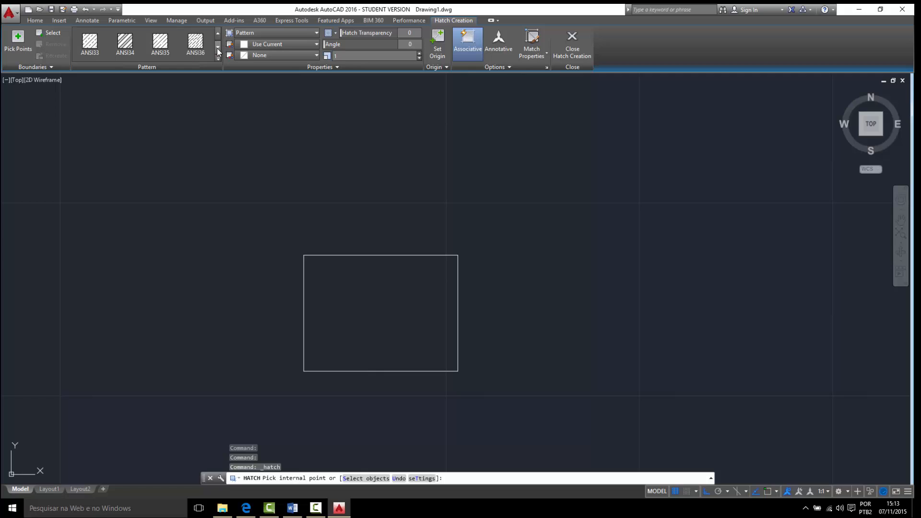
pyautogui.click(218, 48)
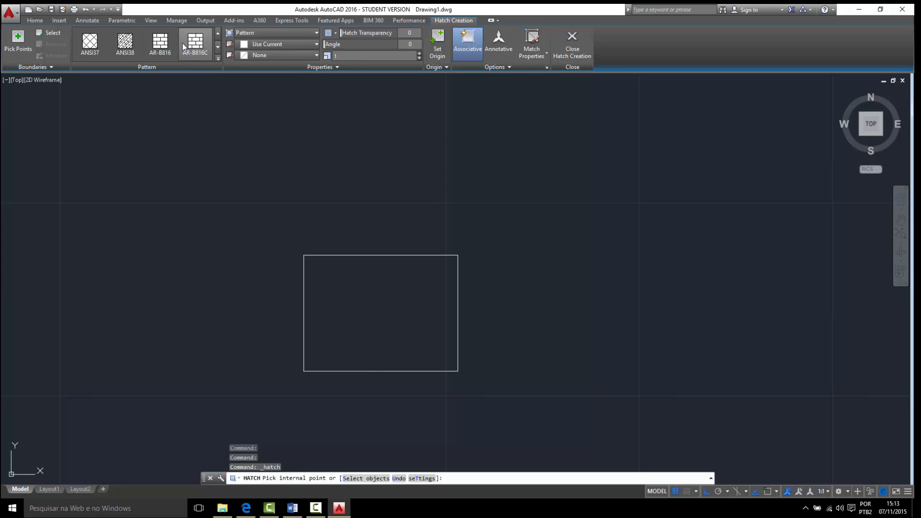
pyautogui.click(132, 47)
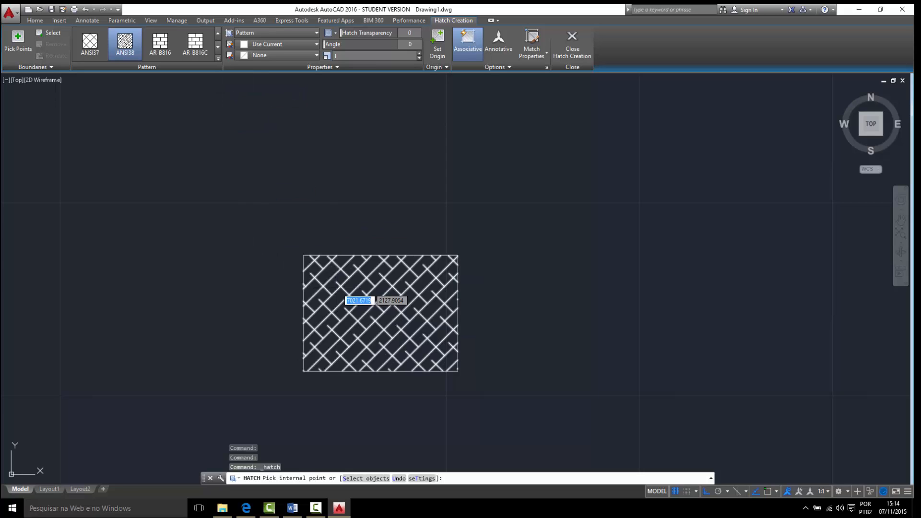
# - Fill the inside of the rectangle with the ANSI32 hatch pattern
pyautogui.click(218, 32)
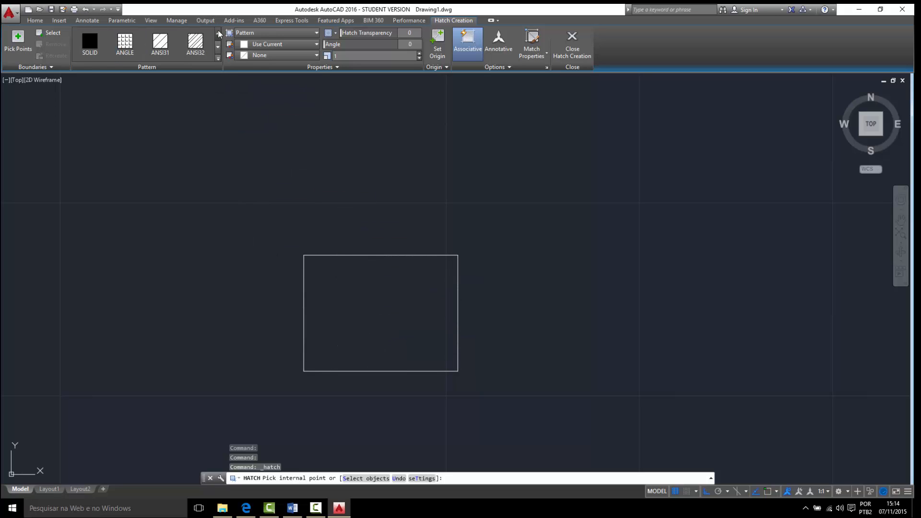
pyautogui.click(196, 42)
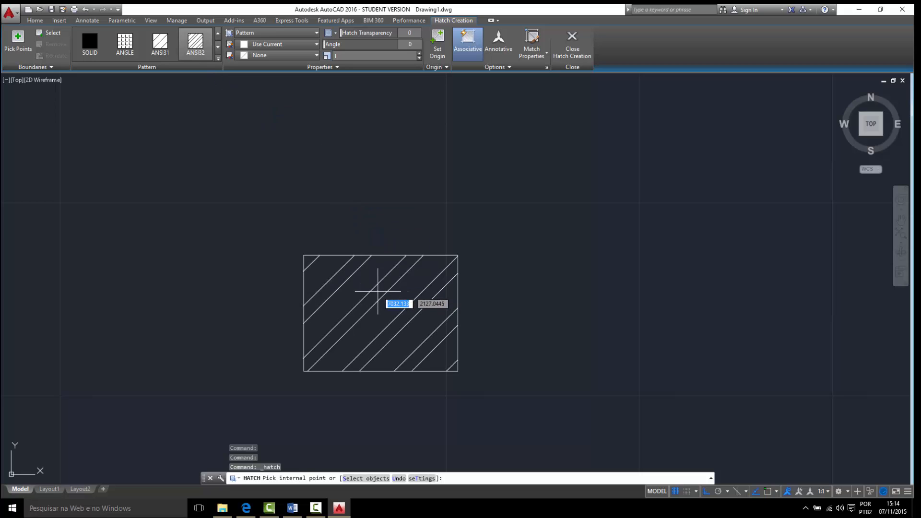
pyautogui.click(366, 288)
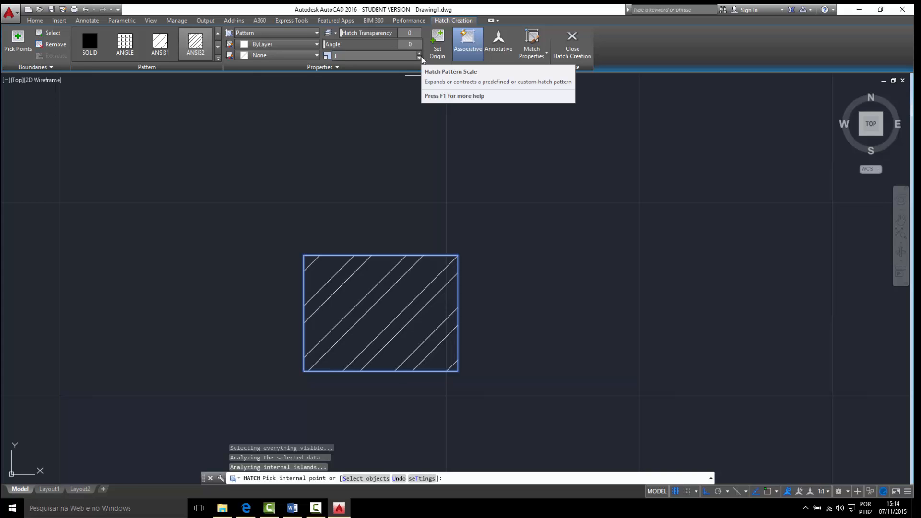
# - Increase the scale of the rectangle's ANSI32 hatch pattern step by step to 9.1
pyautogui.click(420, 53)
pyautogui.click(420, 53)
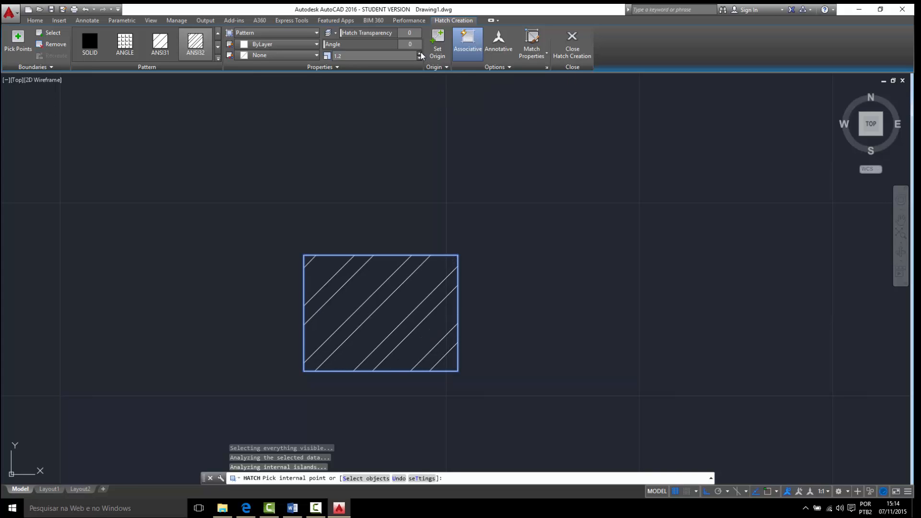
pyautogui.click(420, 53)
pyautogui.click(420, 53)
pyautogui.click(419, 53)
pyautogui.click(420, 53)
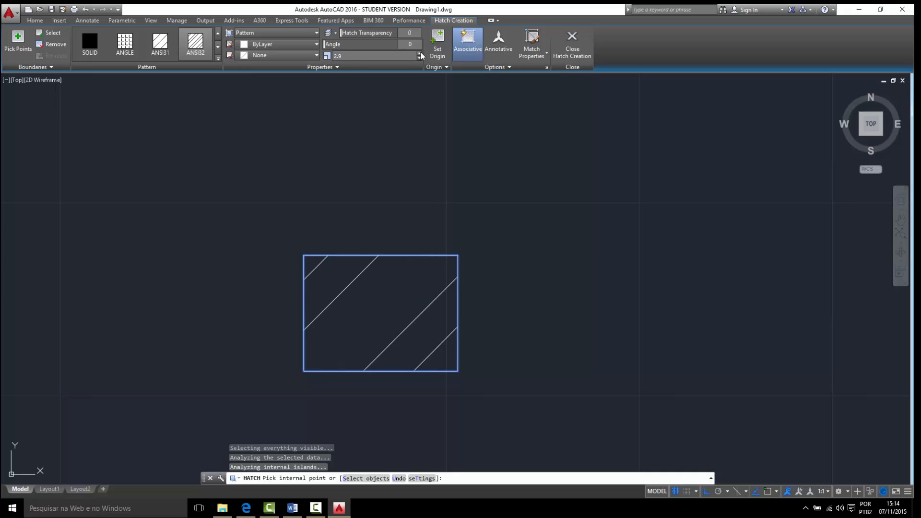
pyautogui.click(420, 53)
pyautogui.click(420, 54)
pyautogui.click(419, 54)
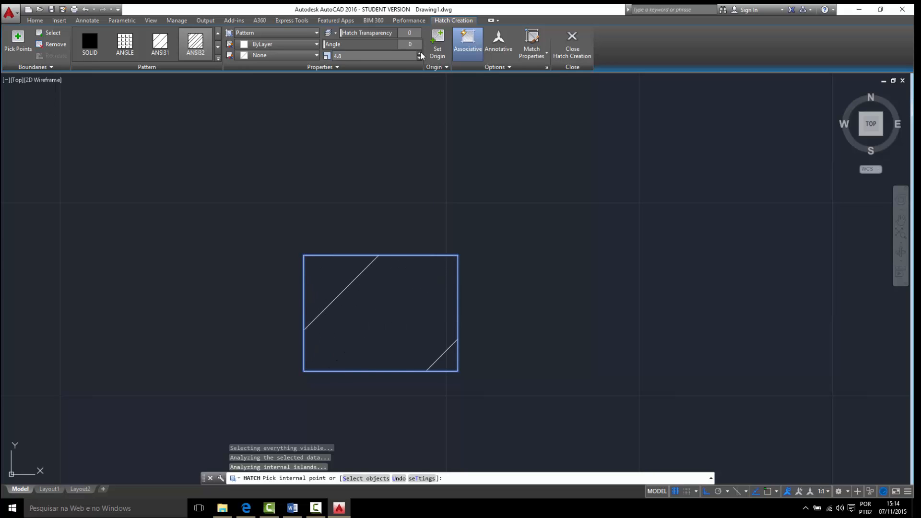
pyautogui.click(420, 53)
pyautogui.click(420, 53)
pyautogui.click(420, 53)
pyautogui.click(420, 53)
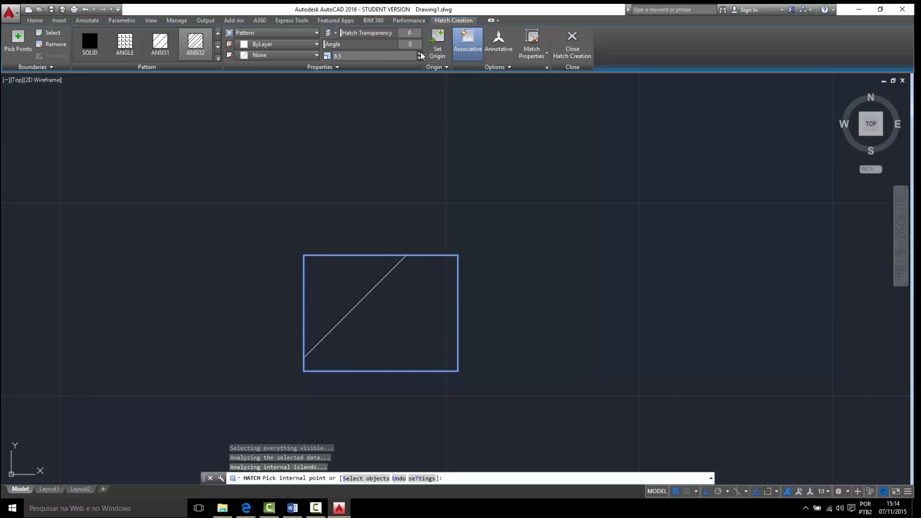
pyautogui.click(420, 53)
pyautogui.click(420, 53)
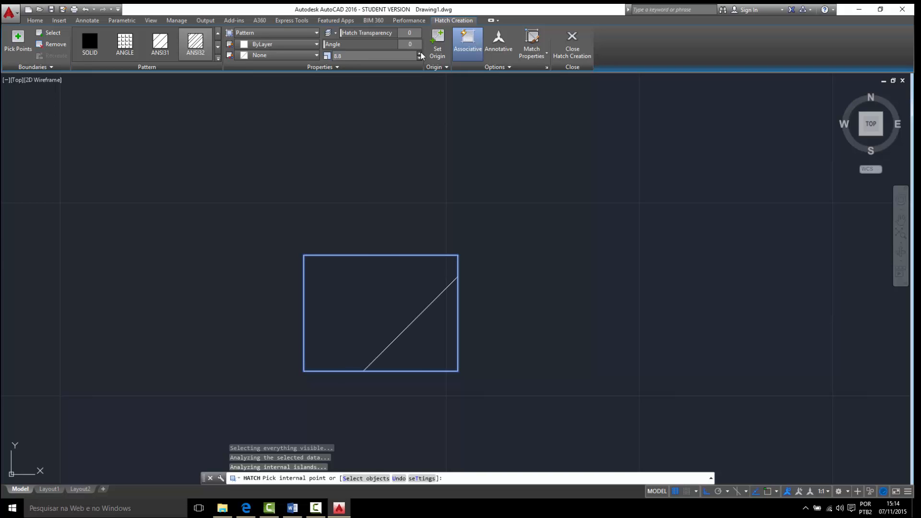
pyautogui.click(421, 54)
pyautogui.click(421, 54)
pyautogui.click(420, 54)
pyautogui.click(421, 53)
# - Reduce the hatch pattern scale to 0.75 for denser lines inside the rectangle
pyautogui.click(421, 58)
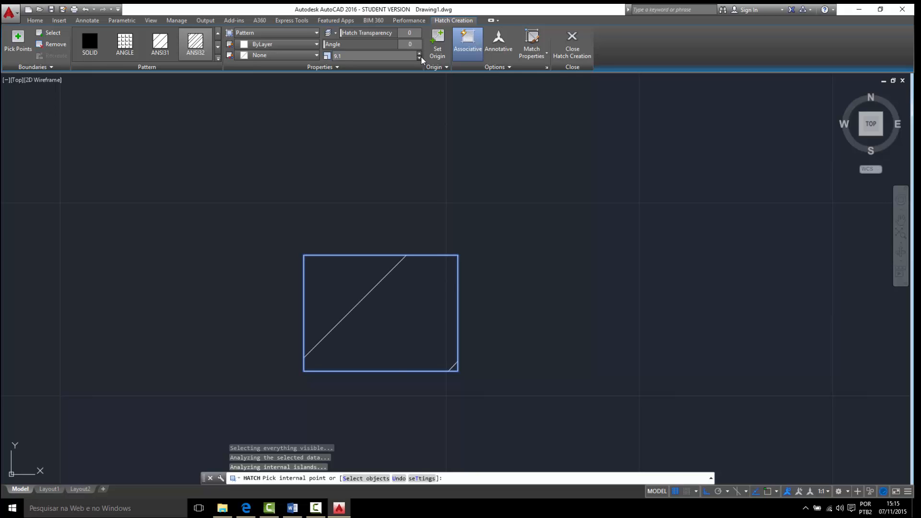
pyautogui.click(420, 58)
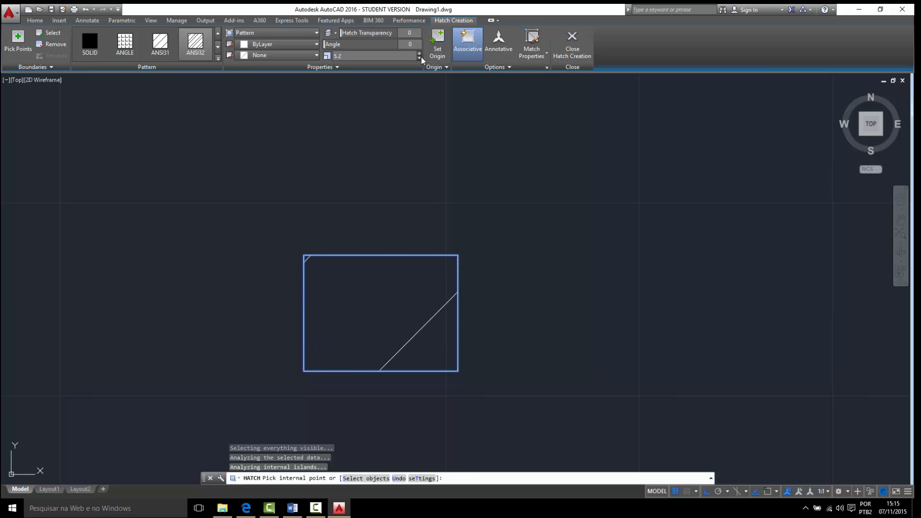
pyautogui.click(419, 58)
pyautogui.click(420, 58)
pyautogui.click(419, 58)
pyautogui.click(421, 58)
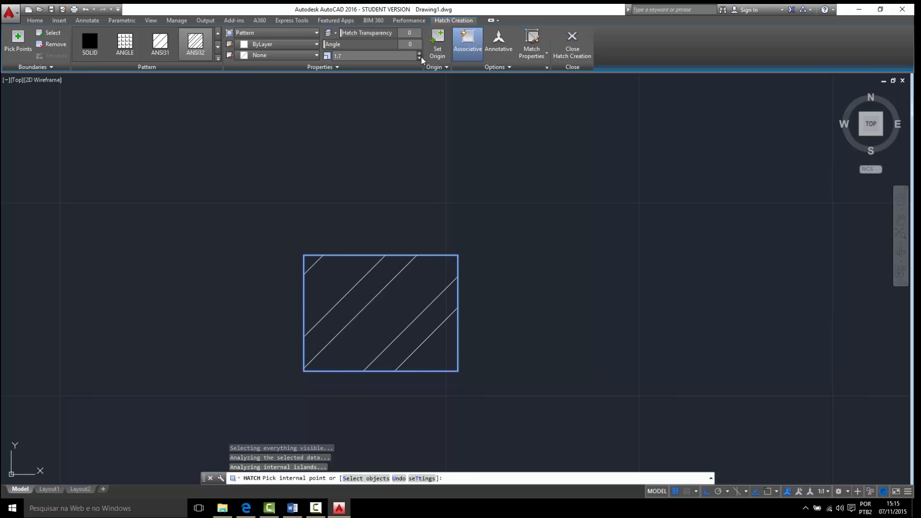
pyautogui.click(422, 58)
pyautogui.click(421, 57)
pyautogui.click(421, 58)
pyautogui.click(421, 58)
pyautogui.click(421, 57)
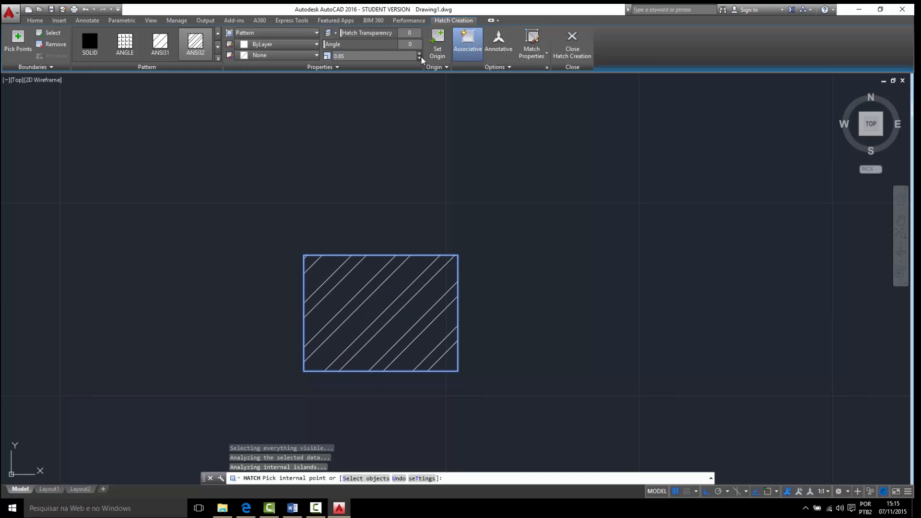
pyautogui.click(421, 57)
pyautogui.click(422, 58)
pyautogui.click(421, 58)
pyautogui.click(422, 58)
pyautogui.click(419, 57)
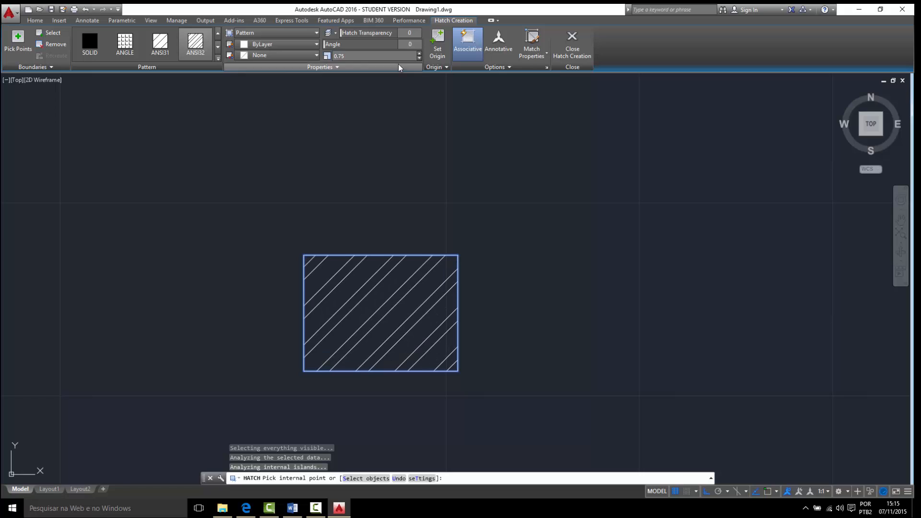
pyautogui.click(420, 58)
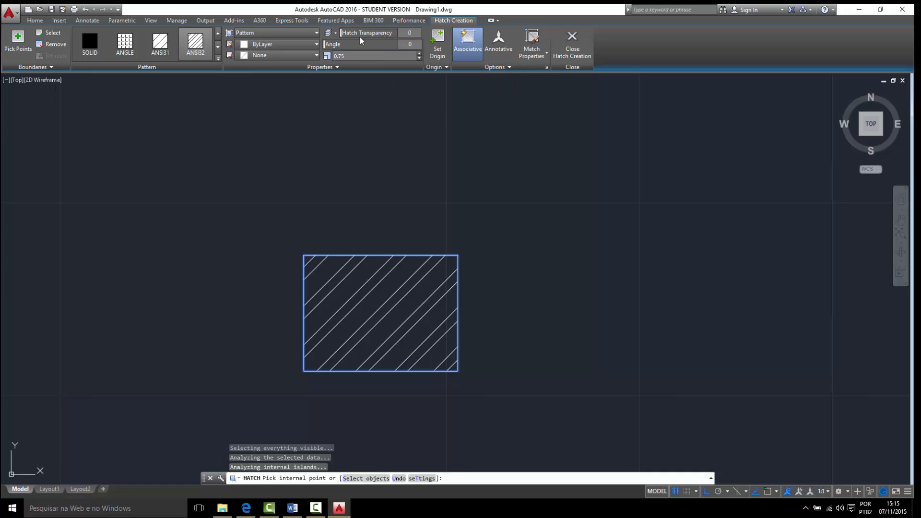
# - Preview the other hatch types, hatch colours and background colours on the rectangle while keeping the current settings
pyautogui.moveTo(350, 44)
pyautogui.mouseDown()
pyautogui.moveTo(394, 46)
pyautogui.moveTo(334, 49)
pyautogui.mouseUp()
pyautogui.click(309, 33)
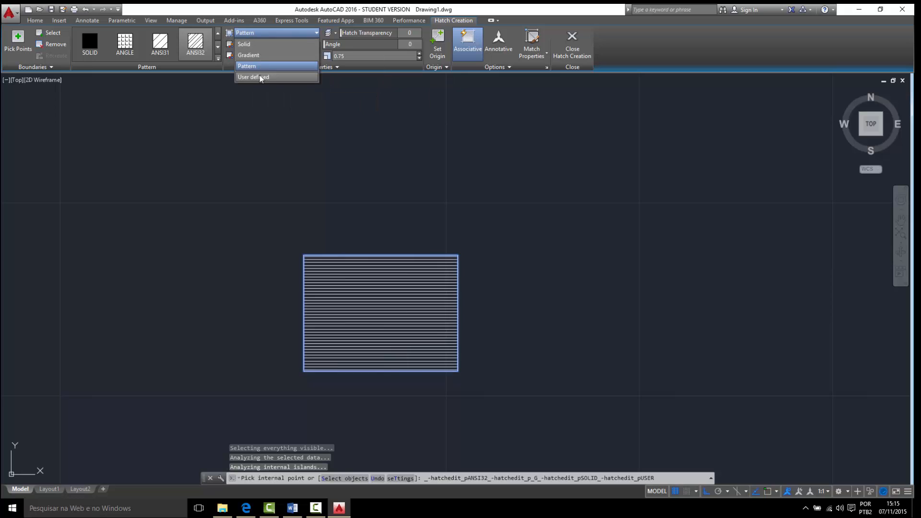
pyautogui.click(286, 36)
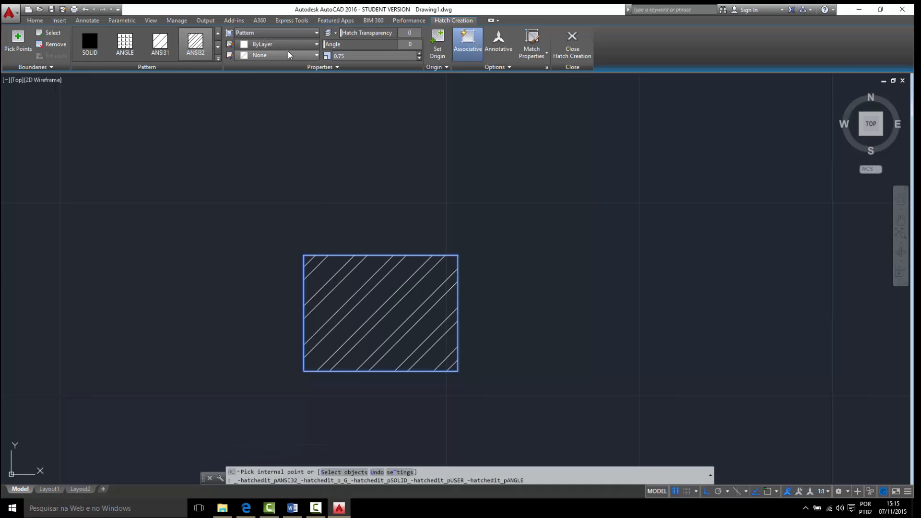
pyautogui.click(302, 45)
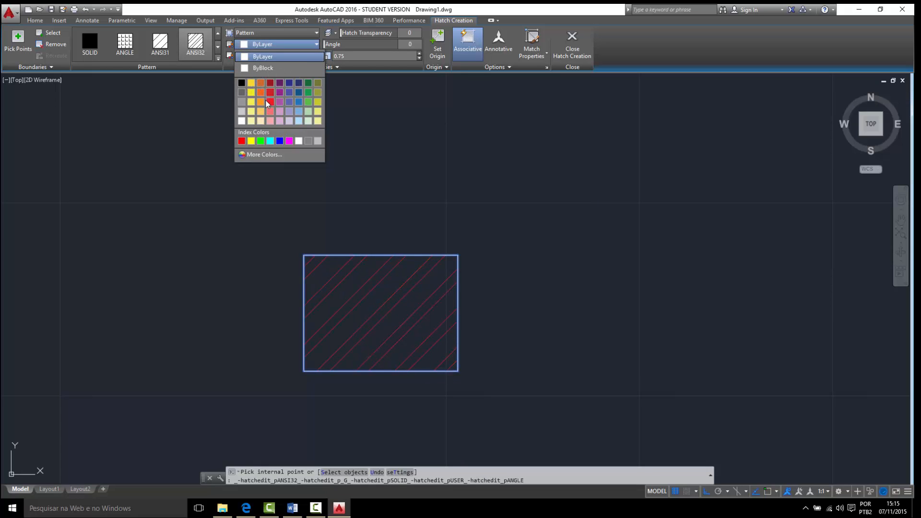
pyautogui.click(296, 47)
pyautogui.click(252, 57)
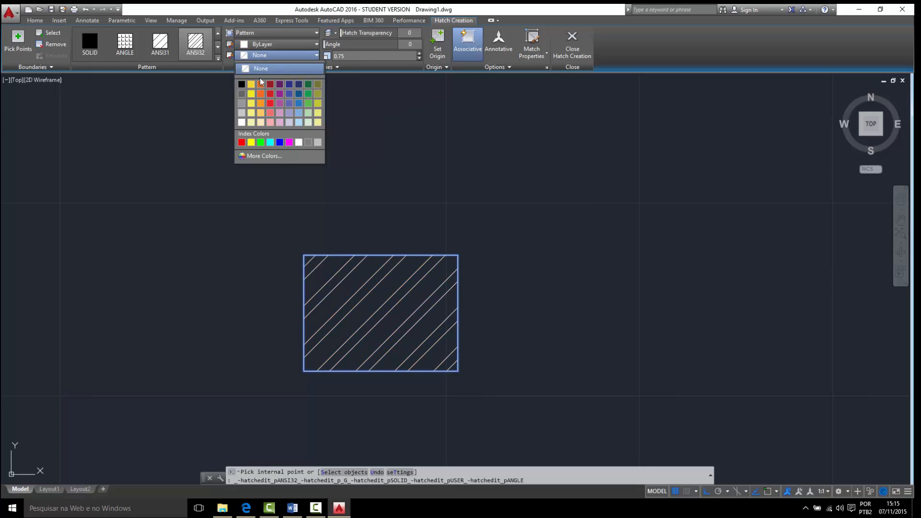
pyautogui.click(281, 57)
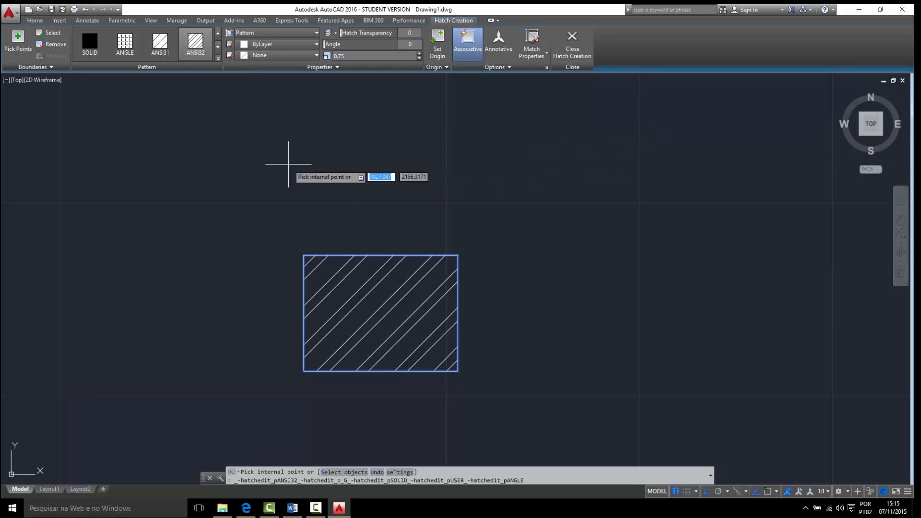
# - Finish the rectangle's hatch, and select it briefly to view its editable properties
pyautogui.click(571, 41)
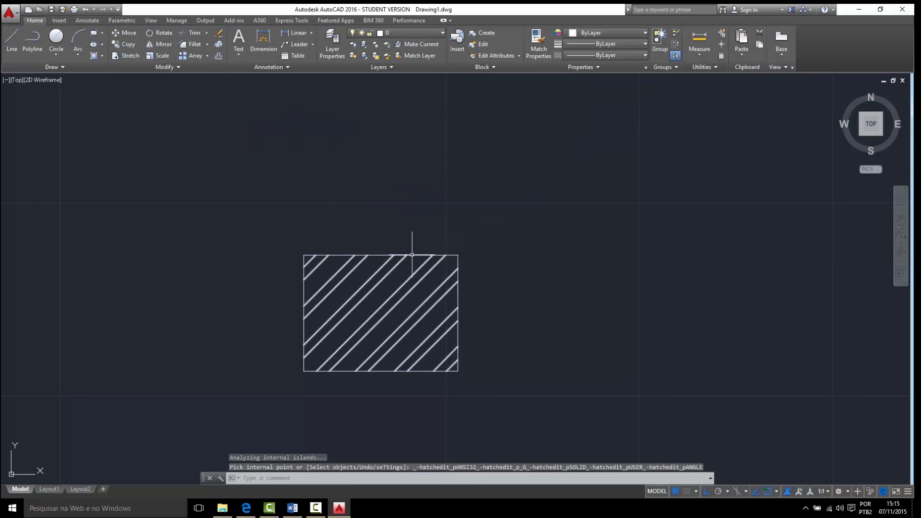
pyautogui.click(380, 281)
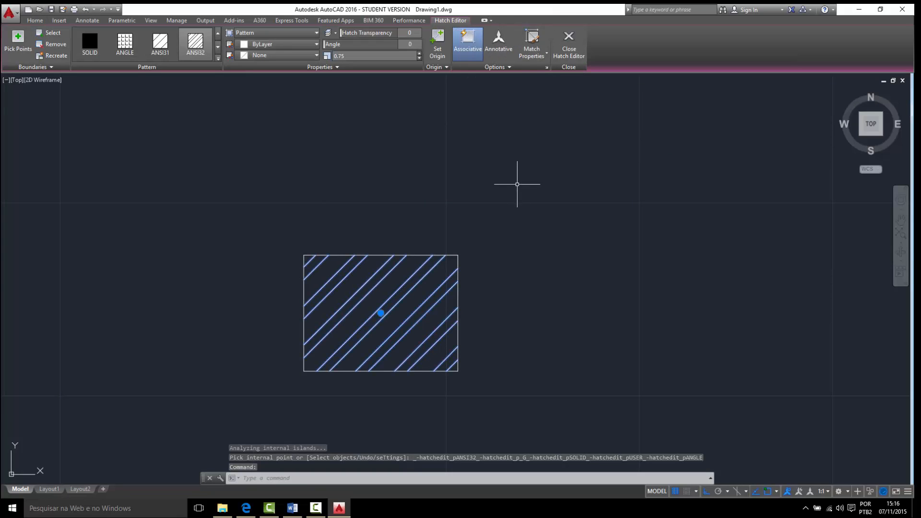
pyautogui.click(516, 187)
pyautogui.press('Escape')
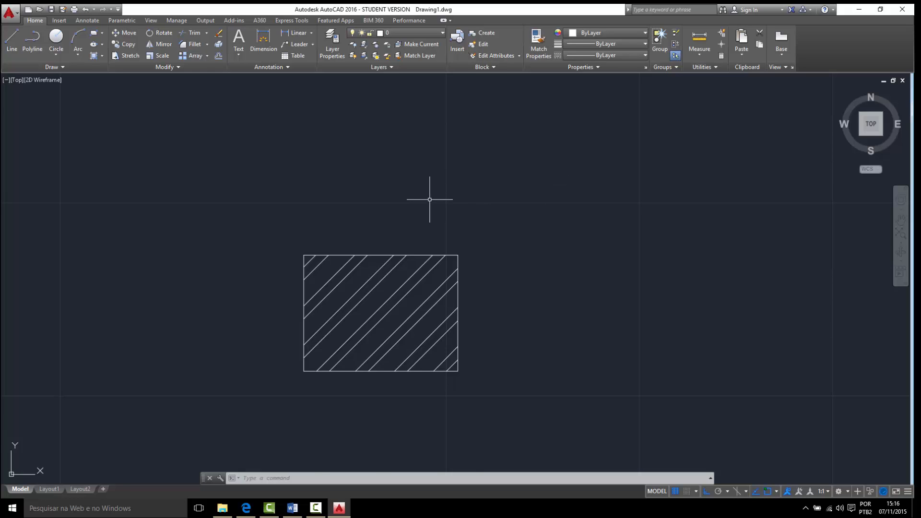
pyautogui.scroll(2, 429, 199)
pyautogui.moveTo(356, 241); pyautogui.dragTo(409, 188, button='middle')
pyautogui.scroll(-2, 398, 200)
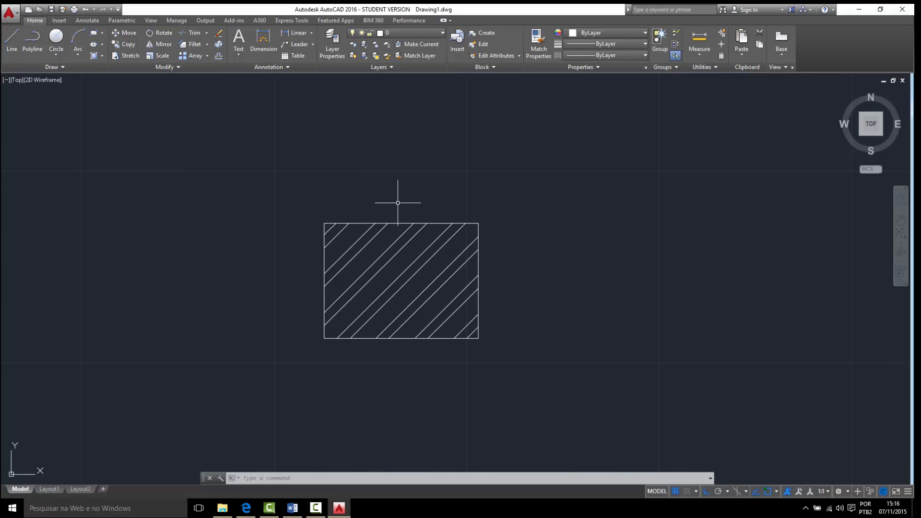
pyautogui.scroll(6, 403, 262)
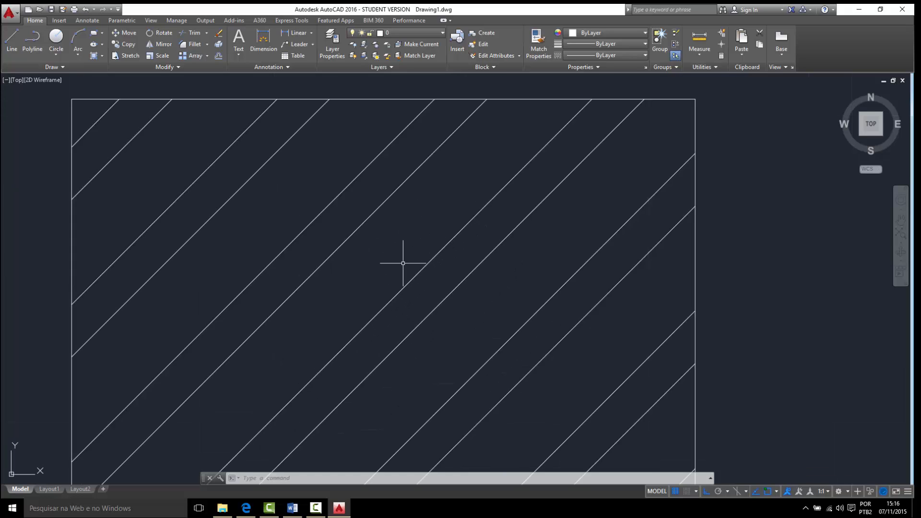
pyautogui.scroll(-2, 403, 261)
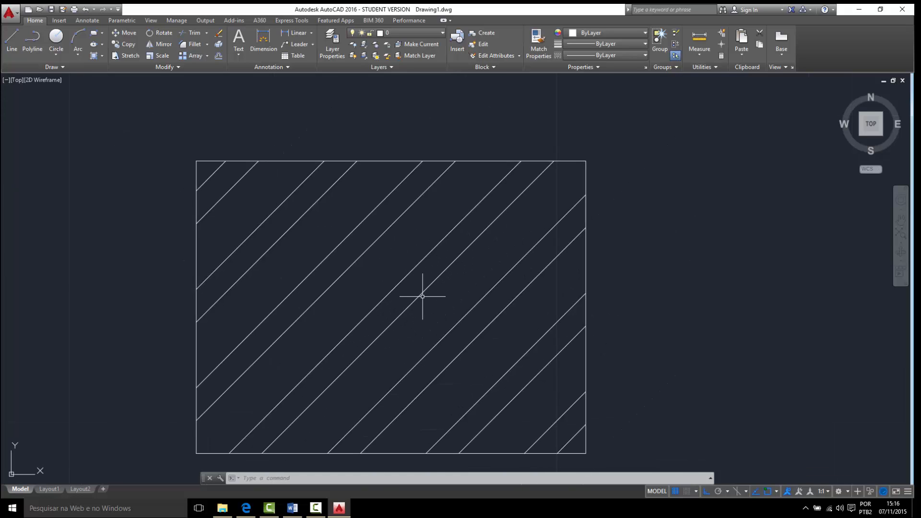